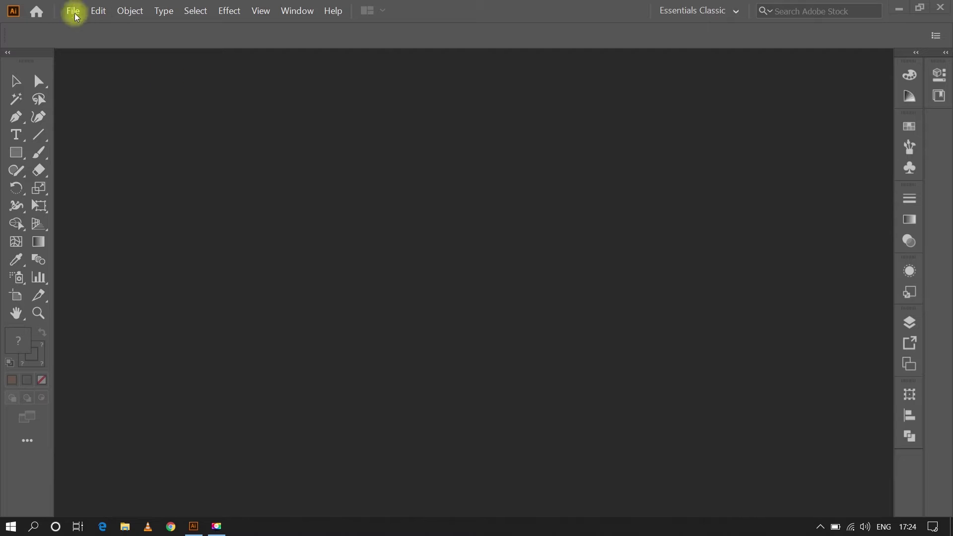
Create a new document with height 1000 px, making a 1000 px square artboard
click(77, 17)
click(94, 25)
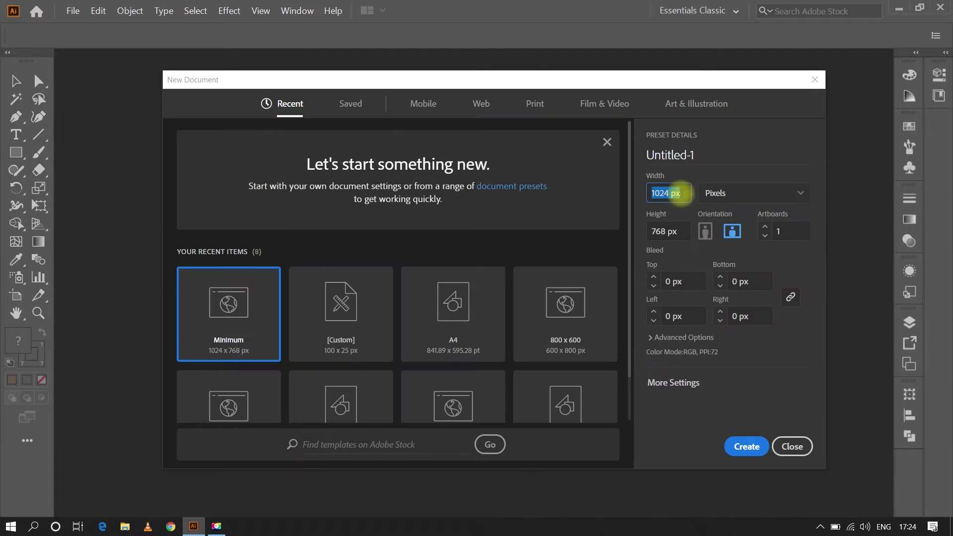
click(684, 232)
text(1000)
click(746, 446)
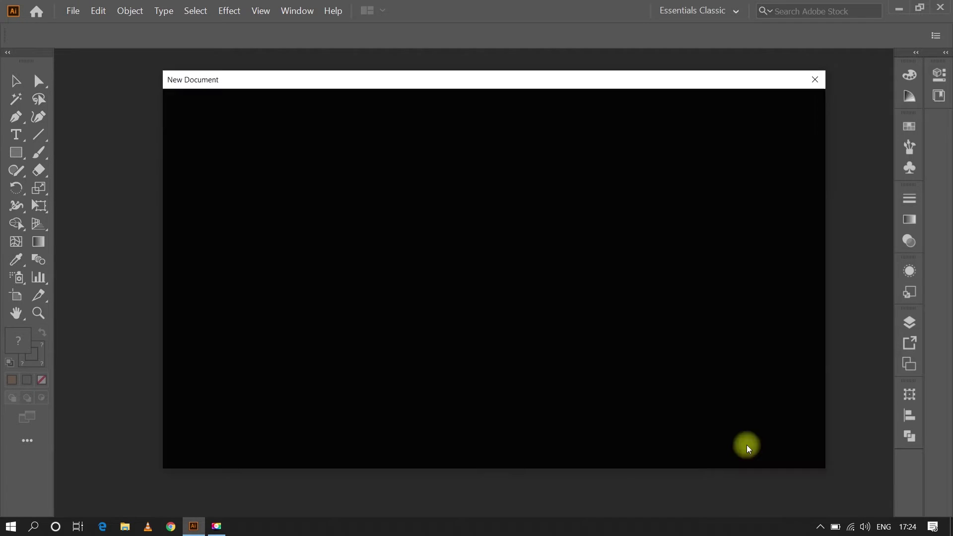
Draw a 100×100 px square and snap it to the artboard's top-left corner
click(260, 10)
click(266, 352)
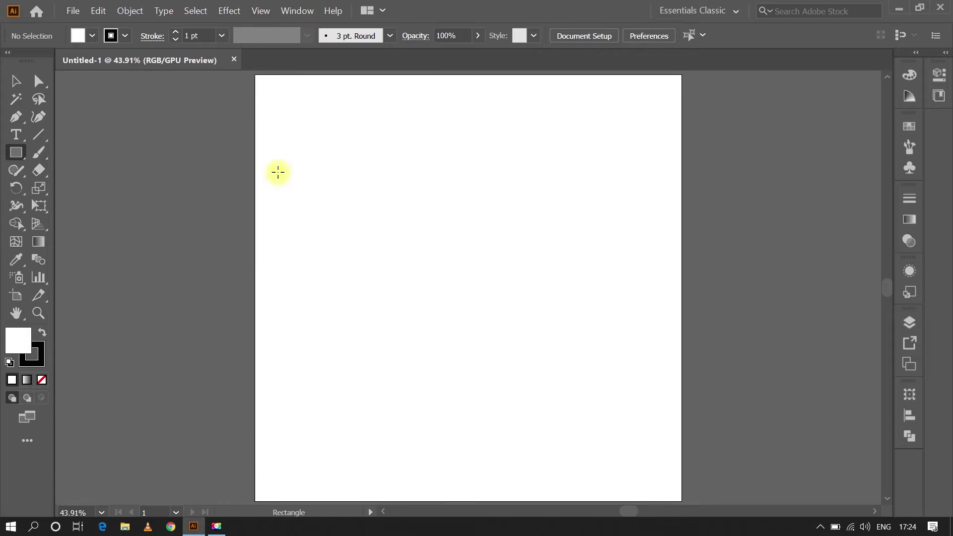
click(370, 213)
key(Tab)
key(Return)
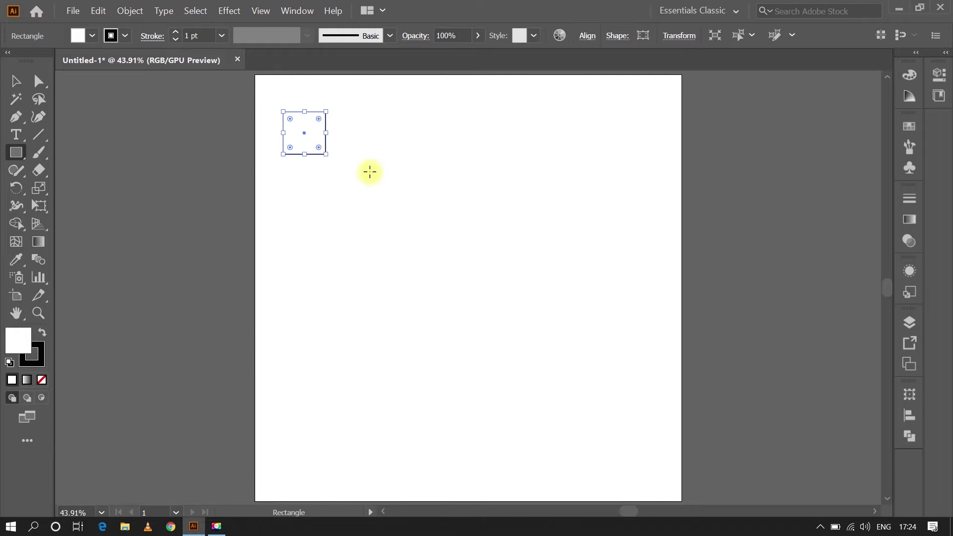
drag(283, 111, 254, 127)
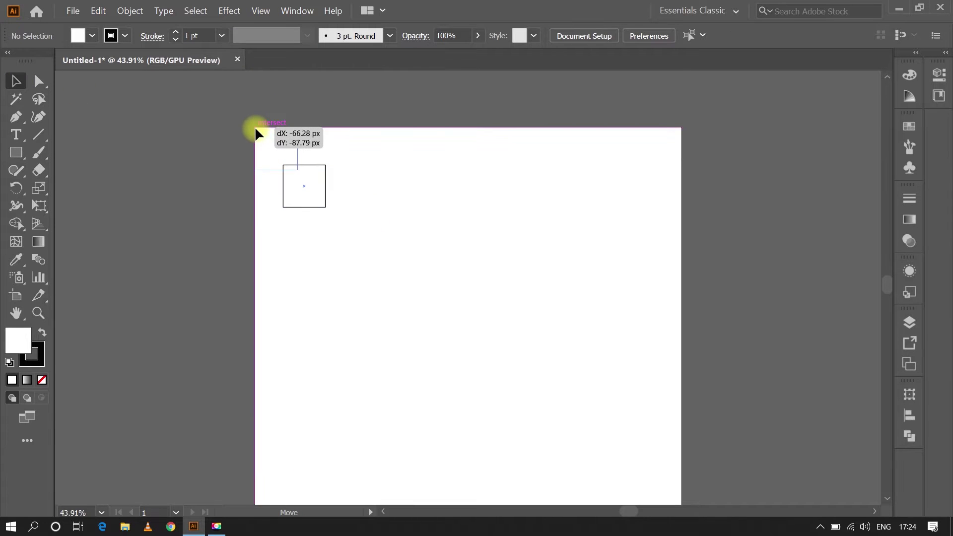
click(332, 185)
Alt-drag a copy of the square to the top-right corner and select both squares
drag(303, 130, 680, 130)
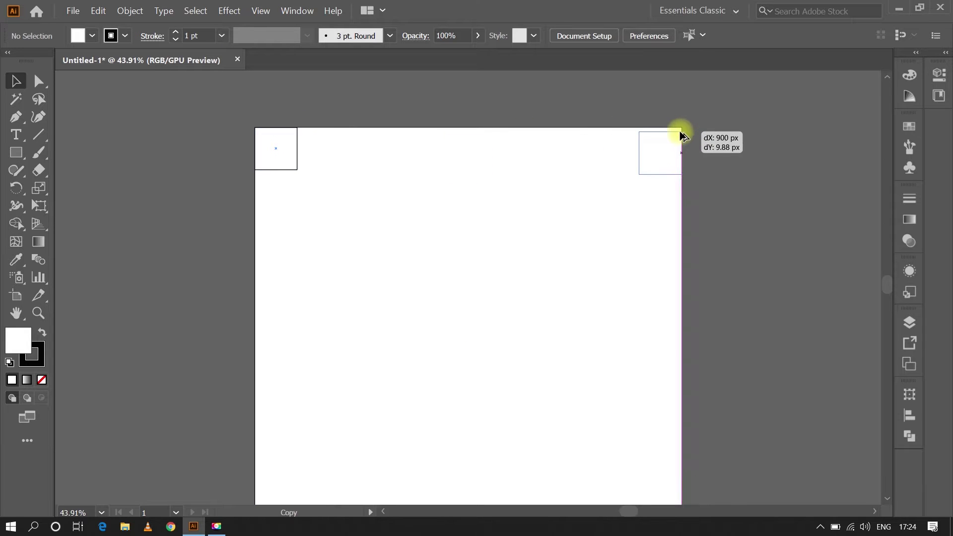
click(445, 192)
scroll(437, 179, down, 1)
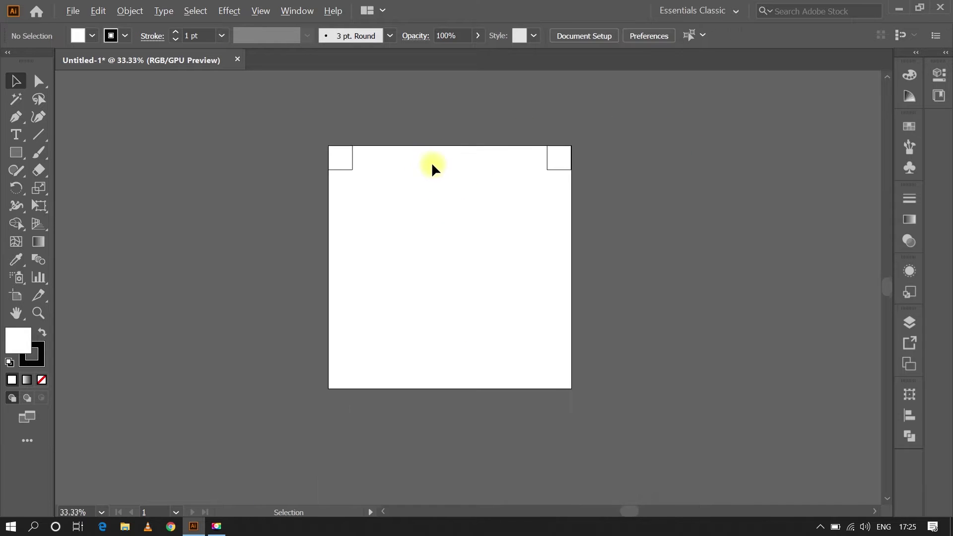
drag(632, 196, 632, 197)
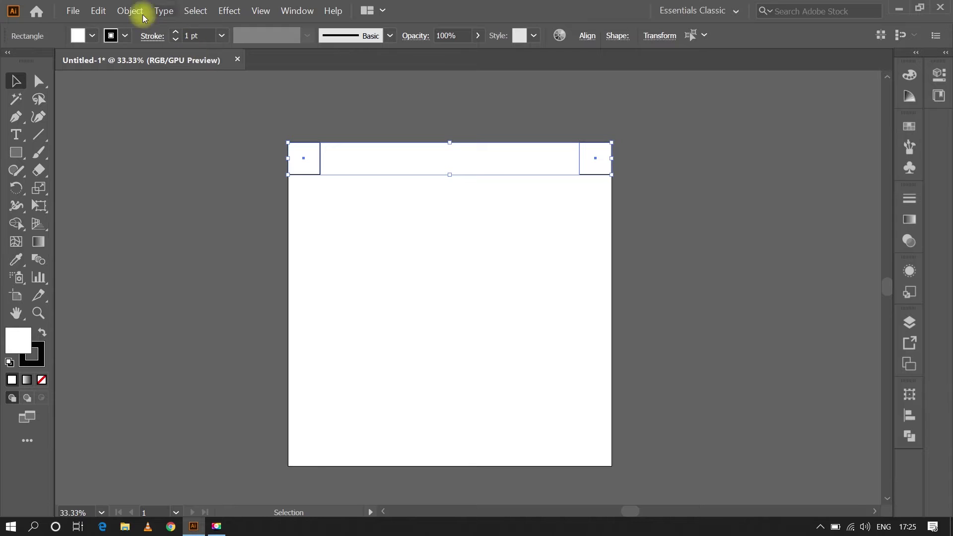
Blend the two squares into a row and copy the row to the artboard's bottom edge
click(98, 11)
mouse_move(139, 305)
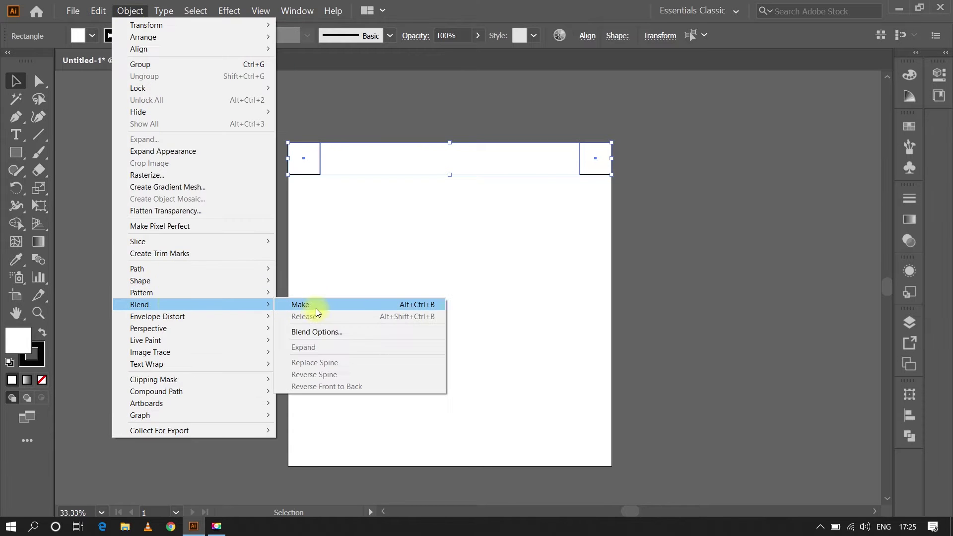
click(316, 308)
drag(612, 174, 611, 465)
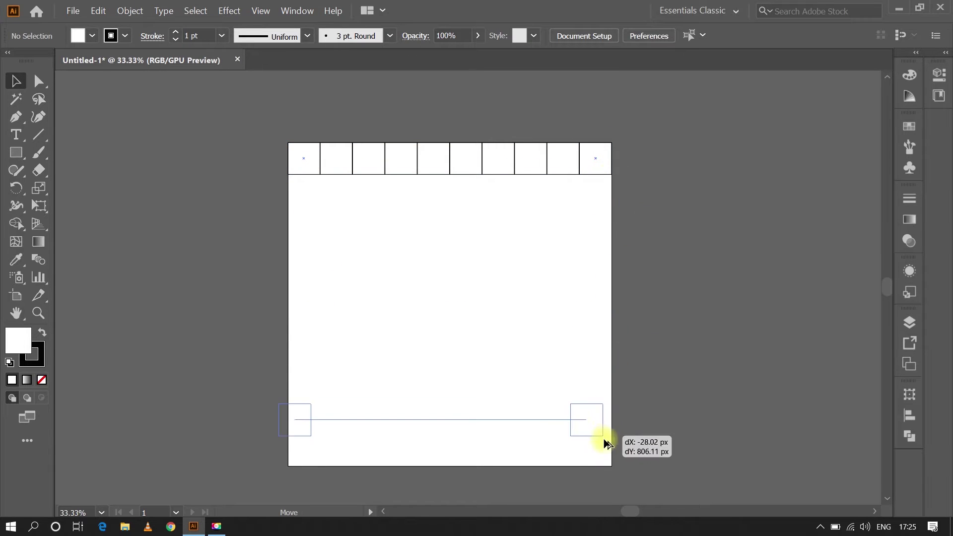
click(450, 409)
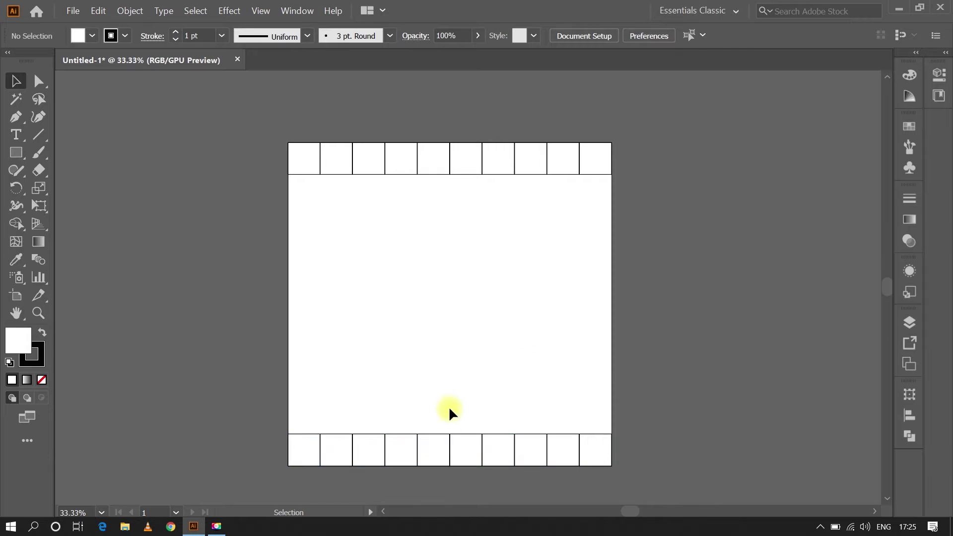
Expand the blends of both the top and bottom rows of squares
click(606, 224)
key(ctrl+shift+g)
click(403, 181)
click(397, 164)
click(130, 11)
click(163, 151)
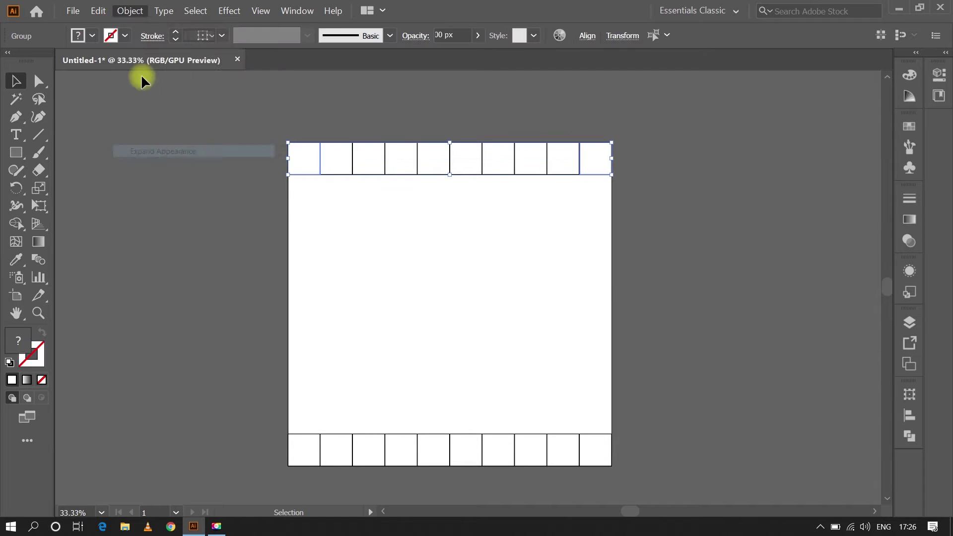
click(595, 449)
click(130, 11)
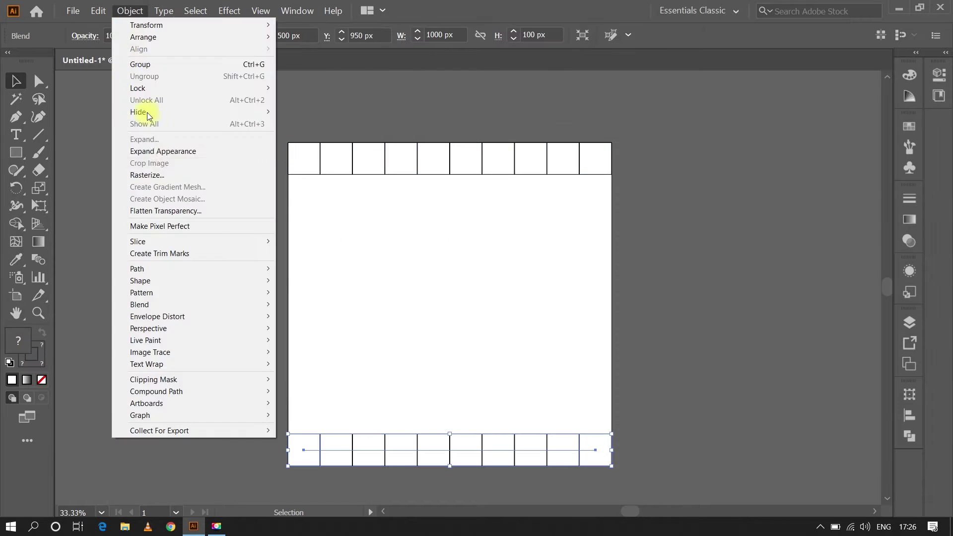
click(149, 140)
click(454, 359)
click(377, 397)
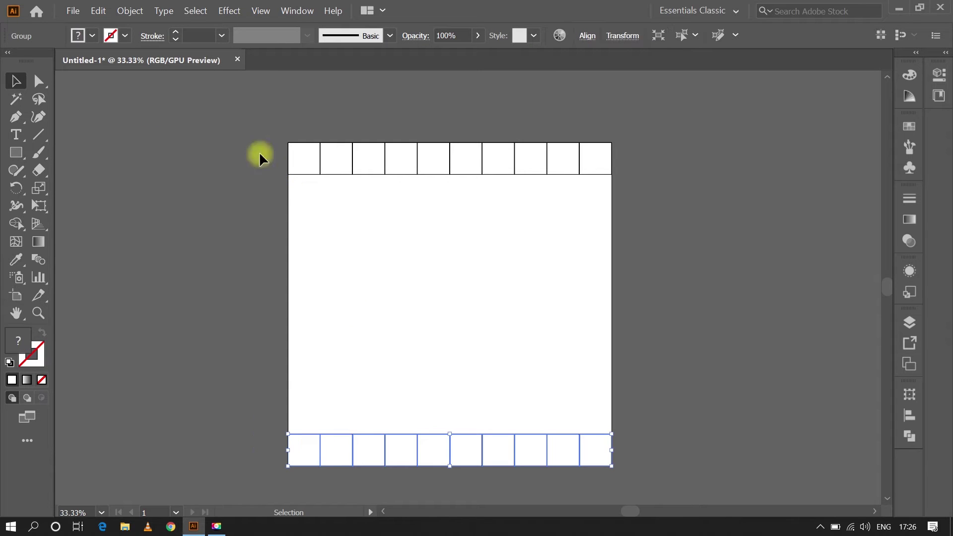
Blend the two rows into a full 10×10 grid and shrink it slightly inside the artboard
drag(259, 154, 347, 472)
click(130, 10)
click(347, 304)
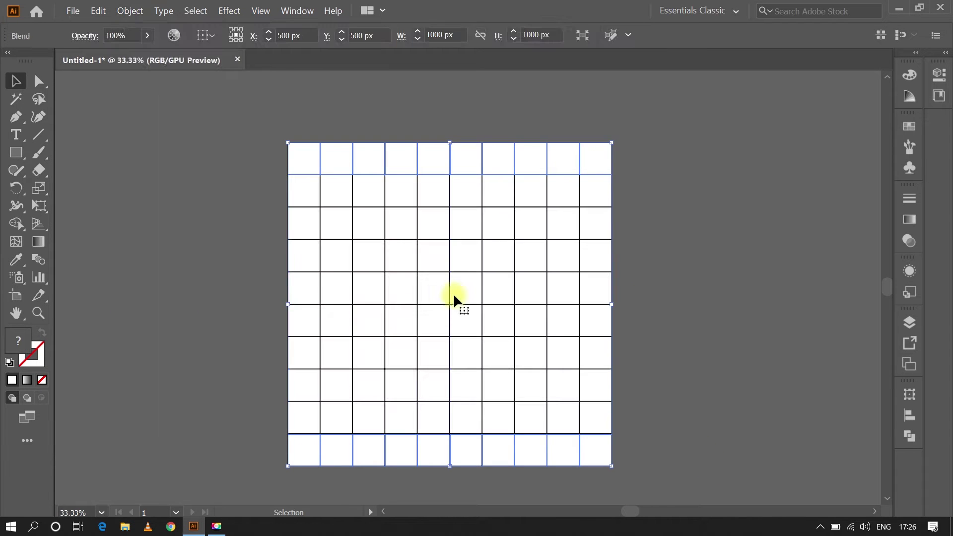
click(460, 270)
click(588, 176)
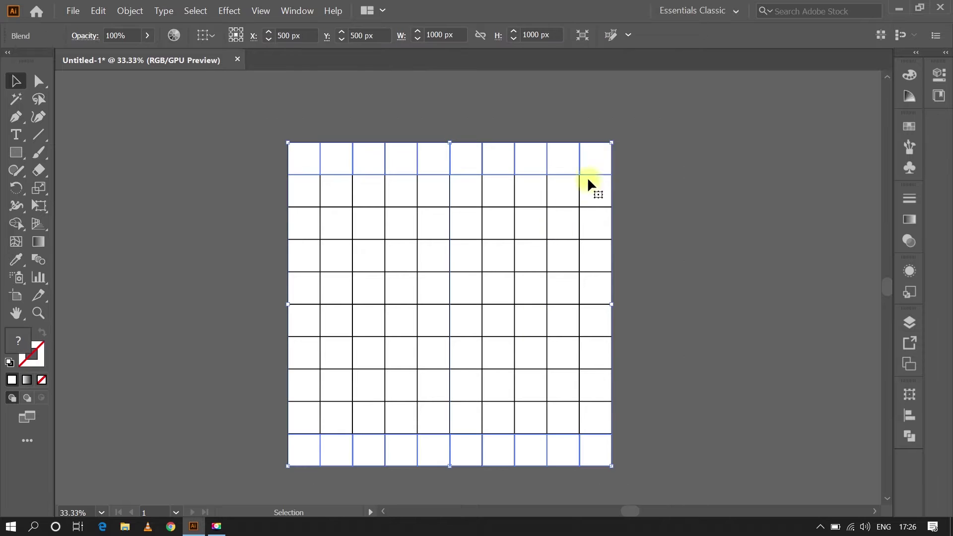
drag(611, 143, 613, 147)
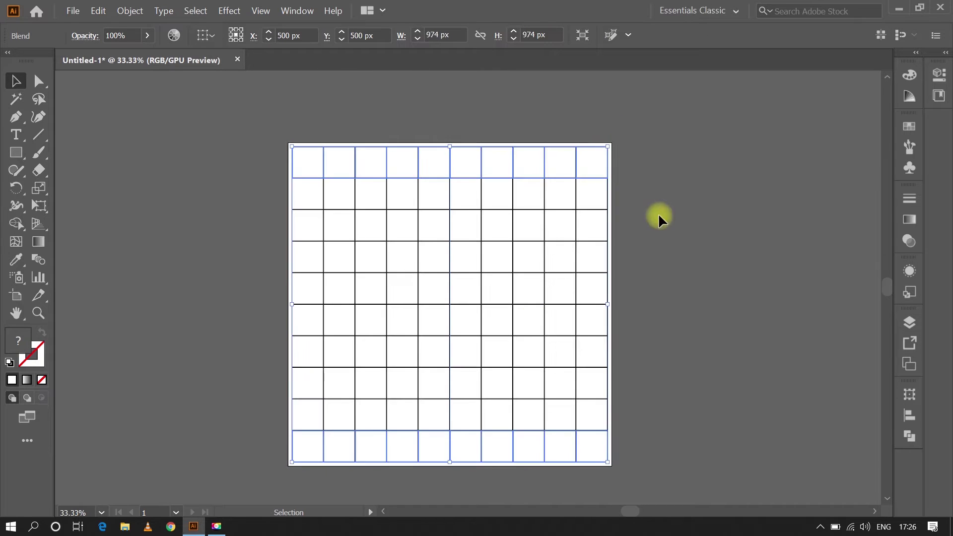
click(658, 213)
Expand the grid blend with Object > Expand and ungroup it with Ctrl+Shift+G
key(ctrl+a)
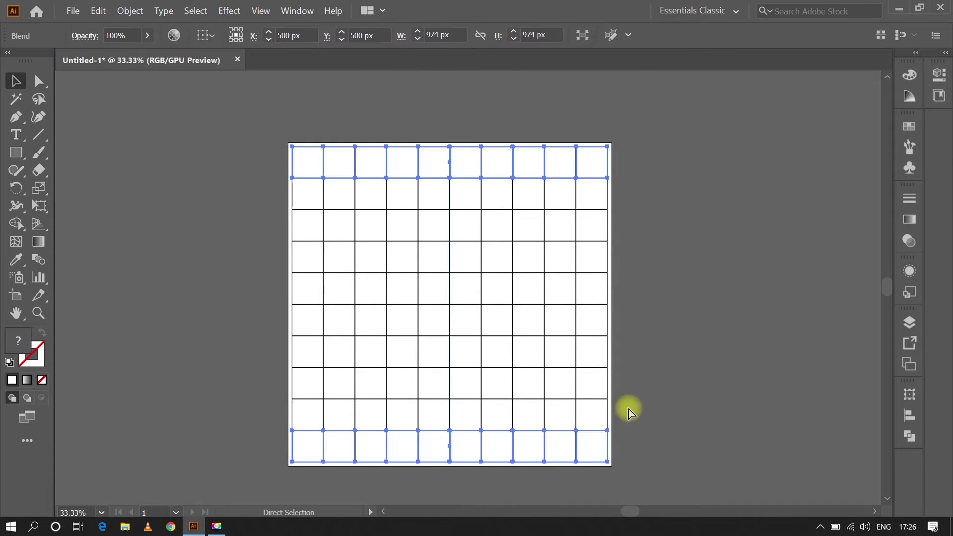
key(ctrl+shift+g)
click(528, 279)
click(130, 11)
click(145, 139)
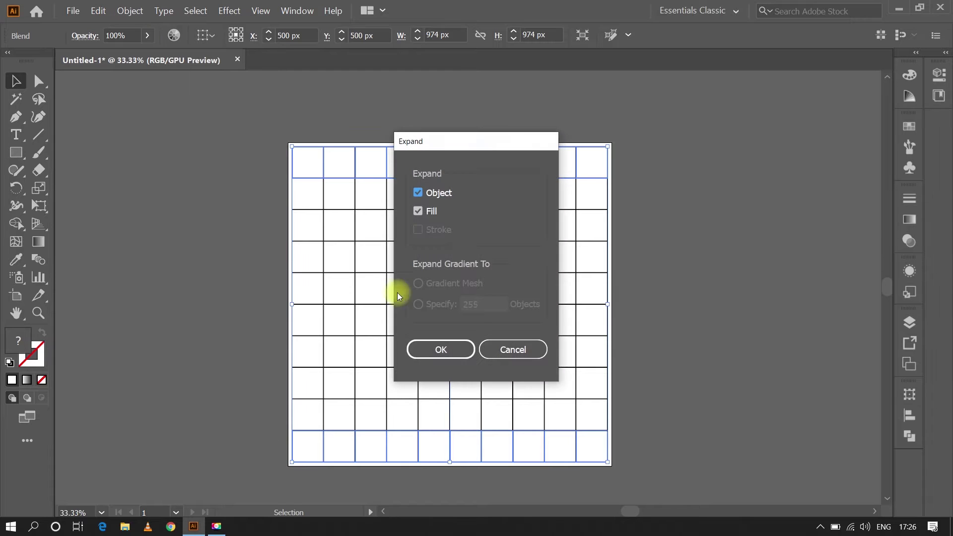
key(Return)
click(264, 180)
key(ctrl+a)
key(ctrl+shift+g)
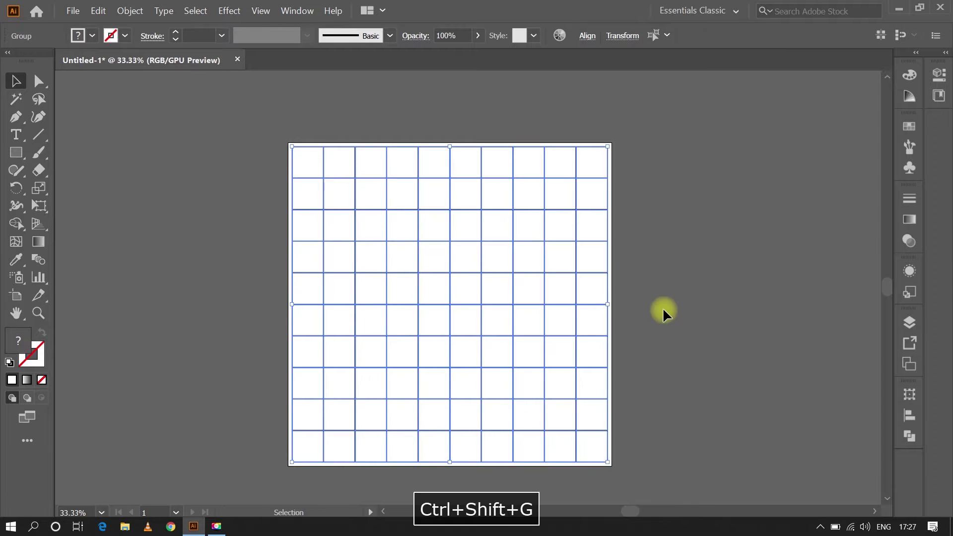
Ungroup the grid again into separate squares and bring up the Layers panel
click(336, 177)
click(247, 200)
key(ctrl+a)
key(ctrl+shift+g)
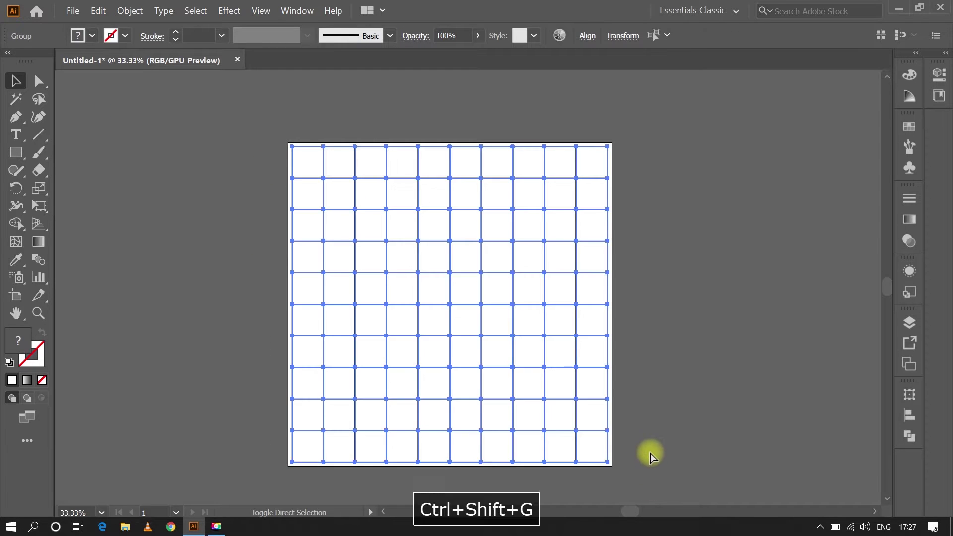
click(743, 304)
click(909, 323)
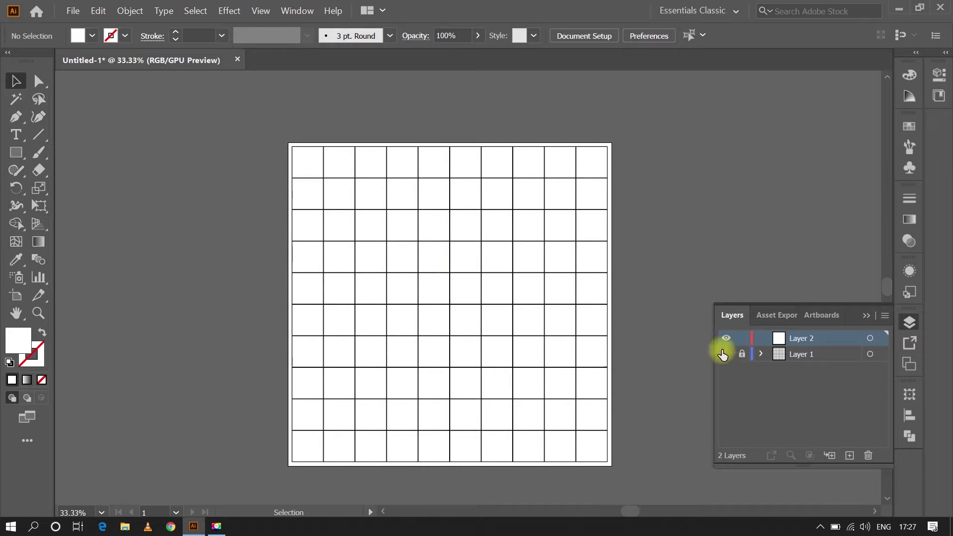
Hide the grid layer and draw a closed, curved snake-body outline with the Pen tool
click(722, 355)
click(866, 316)
key(p)
key(ctrl+equal)
click(304, 263)
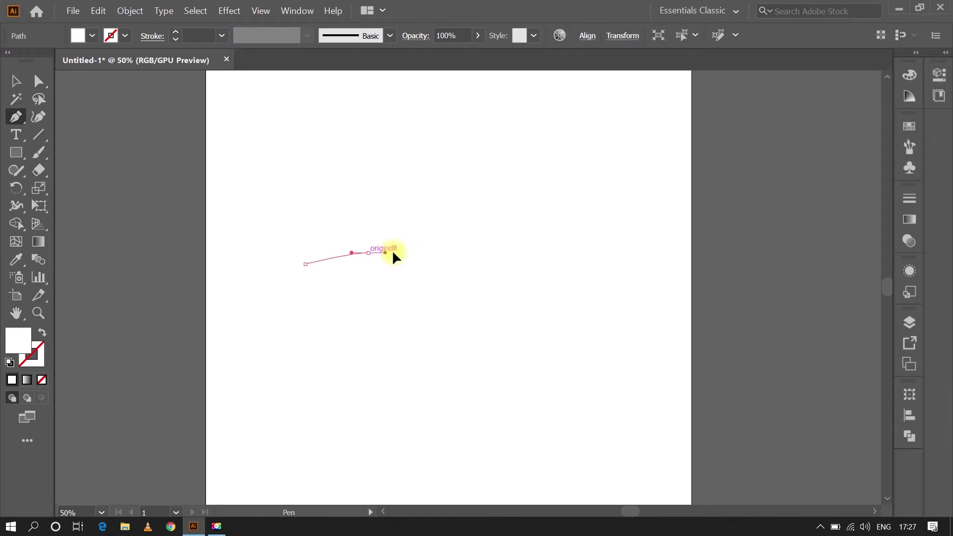
click(448, 264)
click(457, 258)
key(ctrl+equal)
key(ctrl+equal)
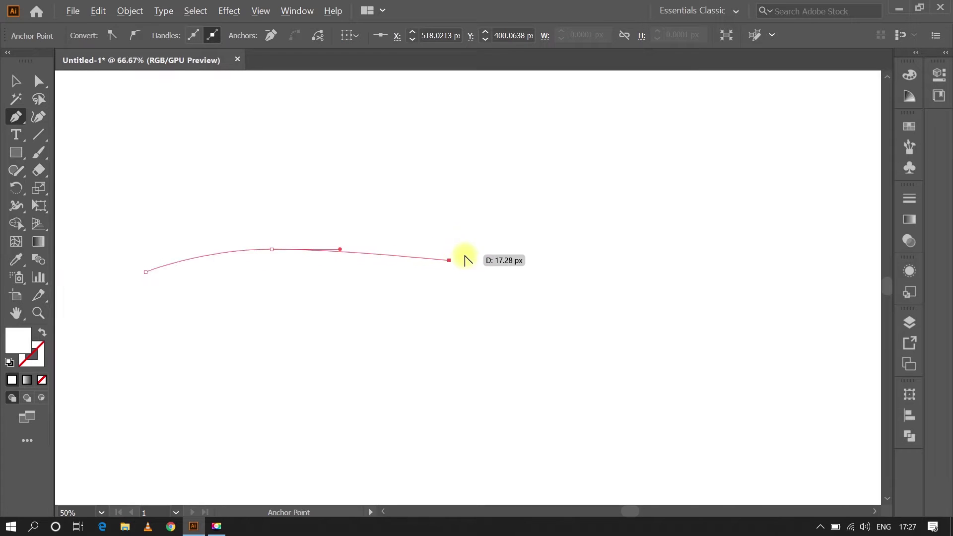
key(ctrl+equal)
drag(515, 245, 544, 257)
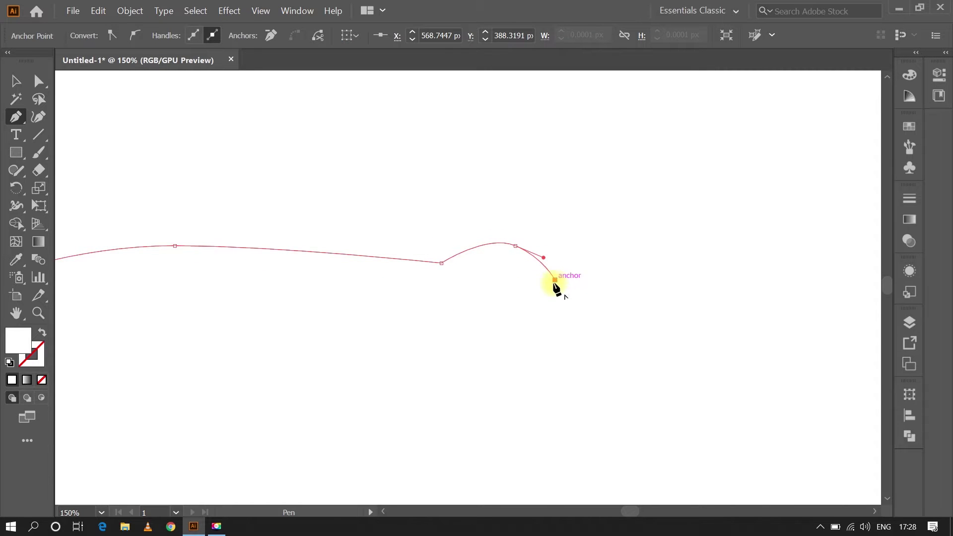
drag(3, 273, 329, 366)
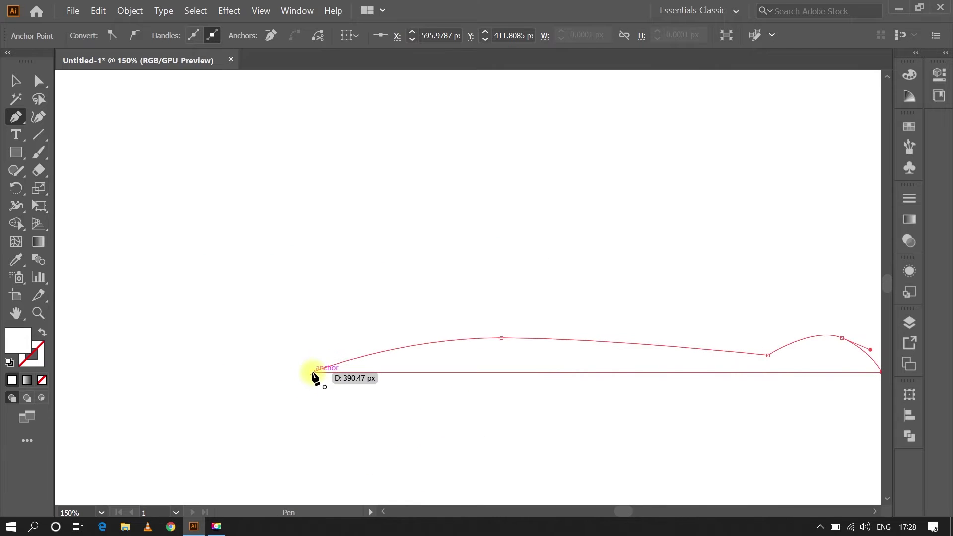
click(314, 375)
Zoom out, select the curved body shape and bring up its outline colour
click(16, 81)
key(ctrl+minus)
key(ctrl+minus)
key(ctrl+equal)
click(278, 312)
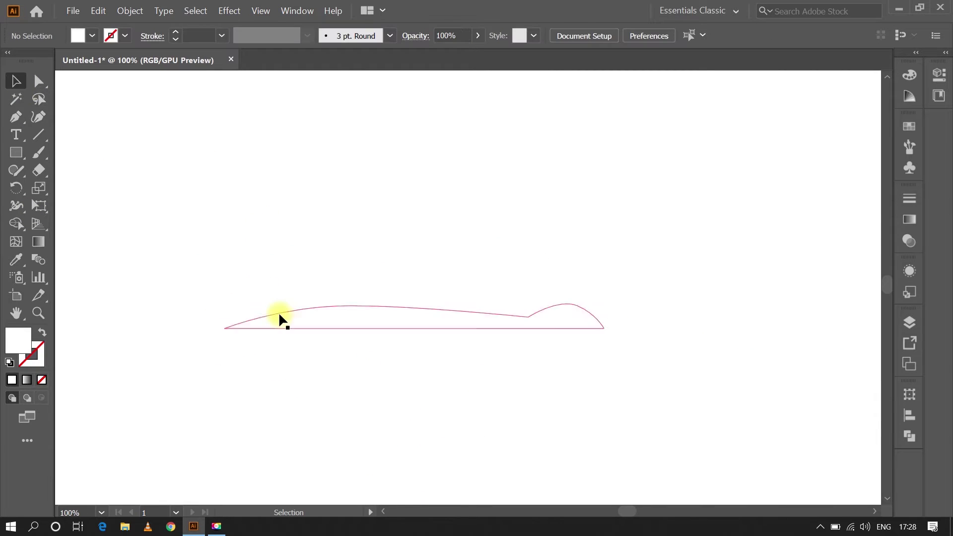
click(32, 353)
click(11, 380)
Set the body outline stroke to near-black 09000F
click(845, 226)
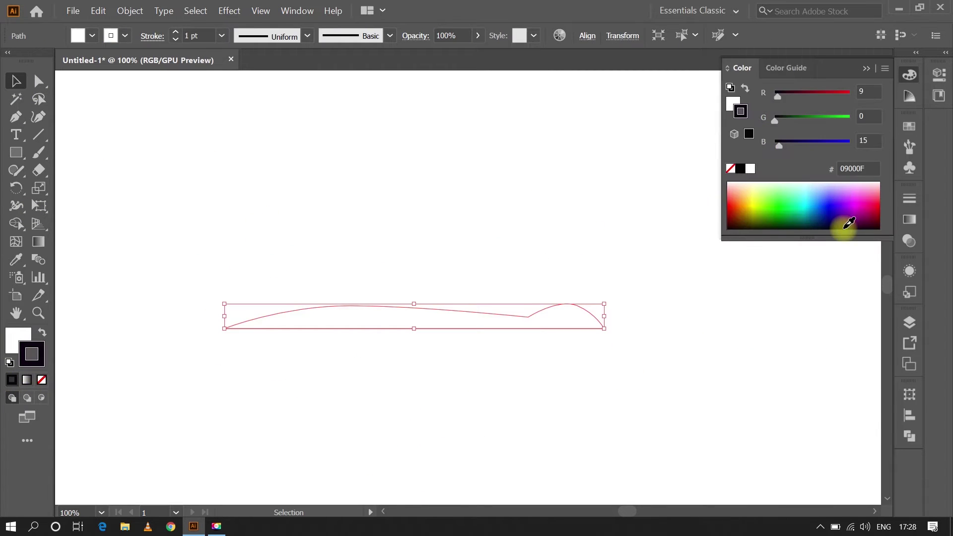
drag(845, 227, 749, 225)
click(866, 68)
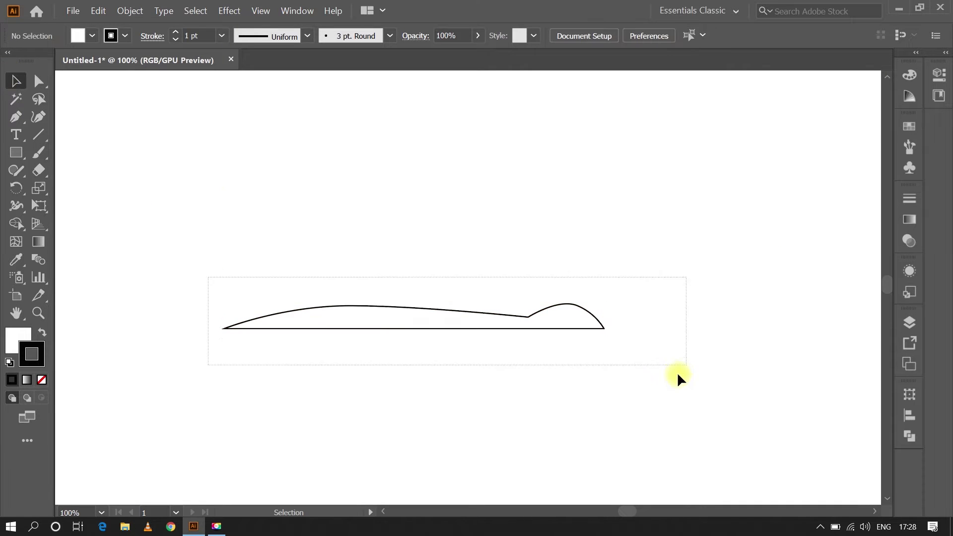
Reflect a copy of the outline across the horizontal axis and lower it to meet the original
drag(207, 276, 691, 387)
right_click(426, 329)
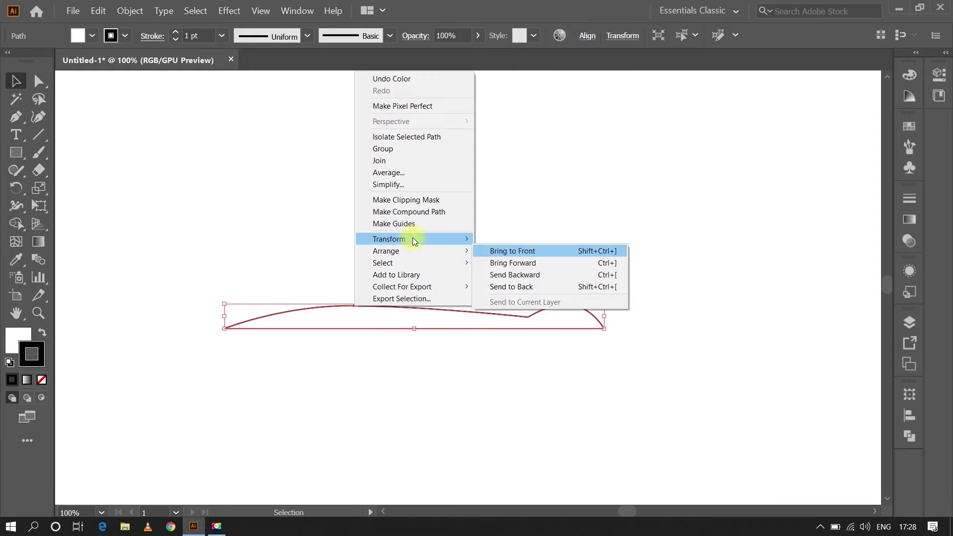
click(596, 286)
click(570, 352)
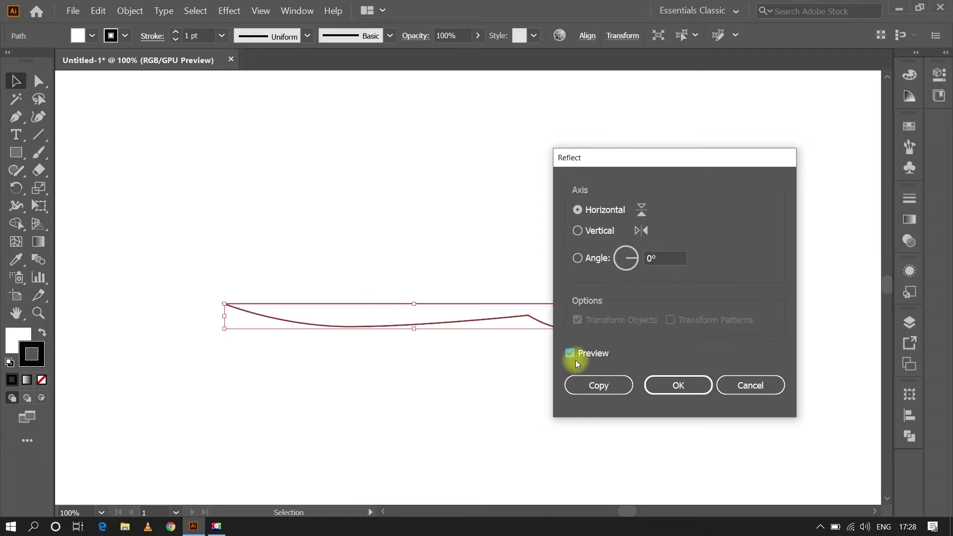
click(600, 385)
click(504, 368)
drag(603, 303, 603, 328)
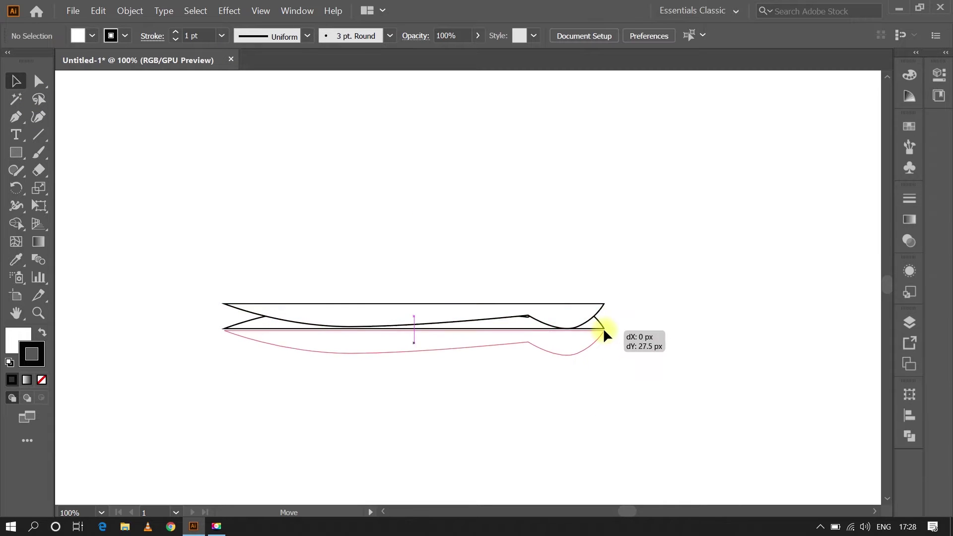
Unite the two halves with Pathfinder and join the open endpoints with Ctrl+J
drag(727, 386, 728, 386)
click(908, 436)
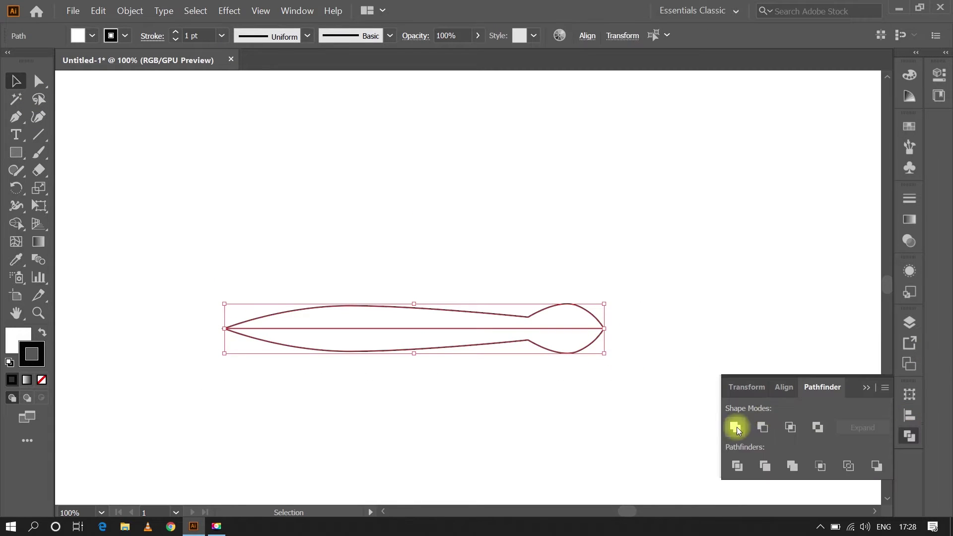
click(735, 427)
click(285, 295)
drag(284, 295, 650, 380)
key(ctrl+j)
click(469, 351)
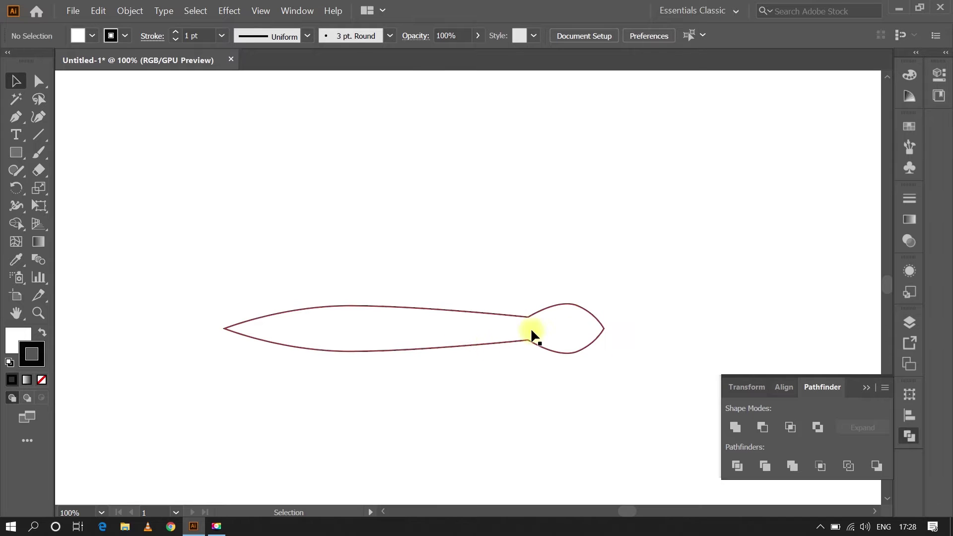
Nudge the body's top anchor with Direct Selection to smooth its upper curve
key(a)
click(316, 306)
alt+scroll(314, 295, up, 2)
drag(329, 277, 352, 371)
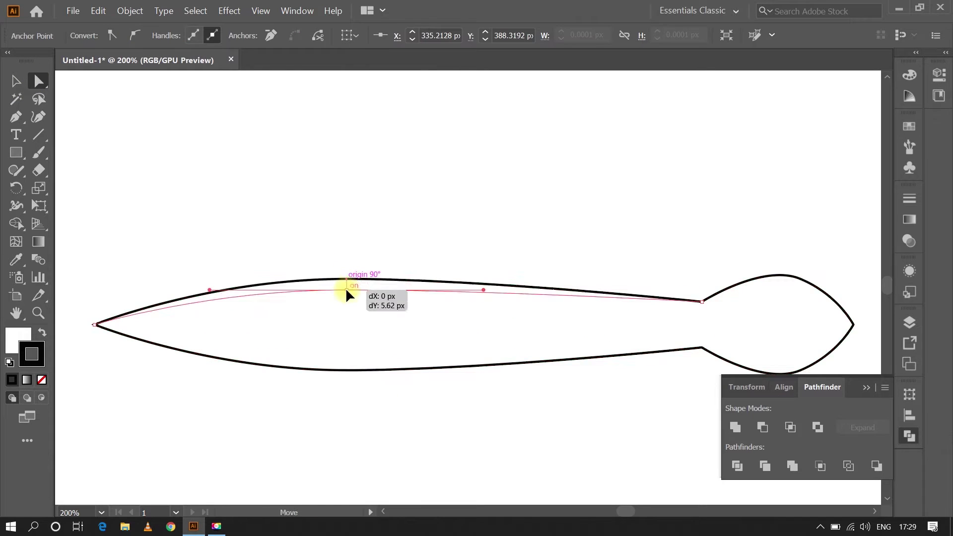
key(ctrl+z)
click(346, 353)
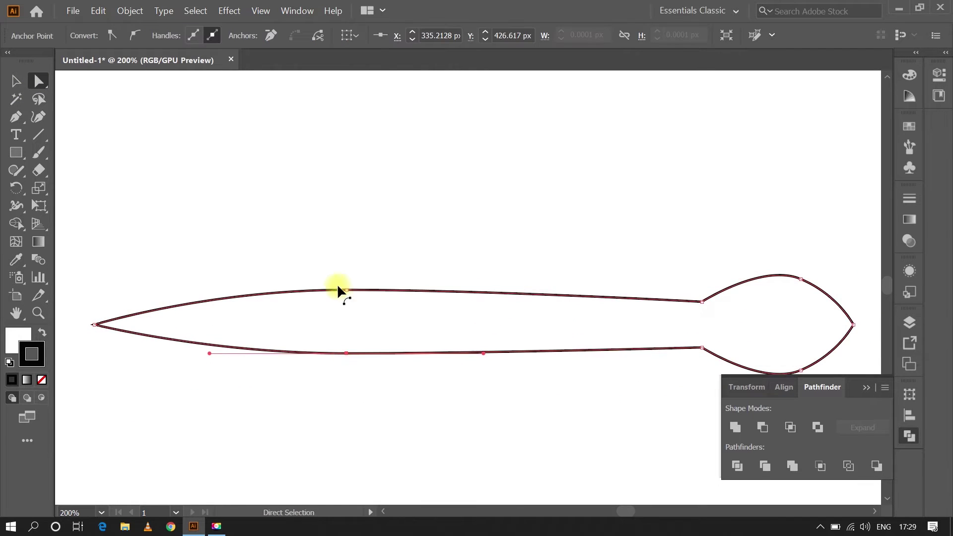
drag(346, 291, 346, 298)
click(291, 336)
alt+scroll(563, 325, up, 2)
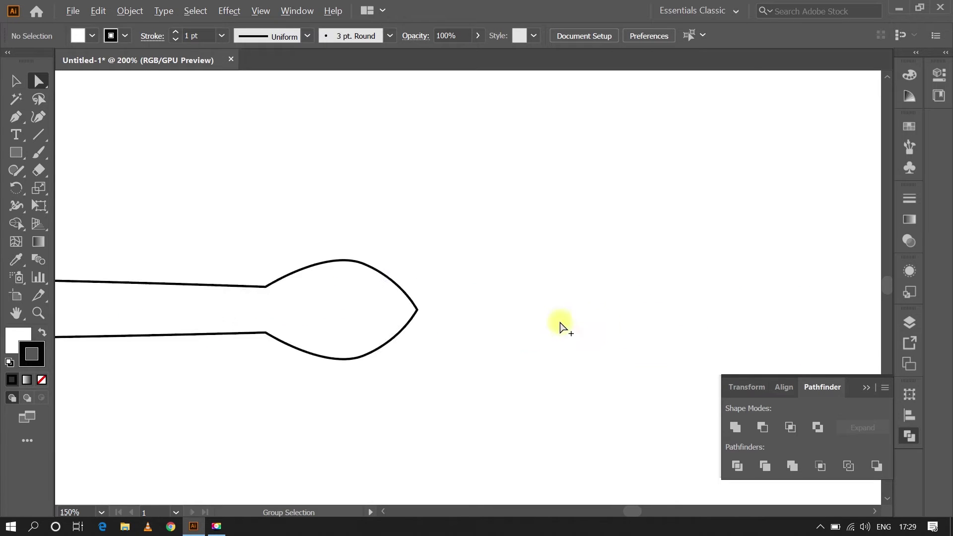
Draw a closed forked-tongue shape with a notch at the head's tip using the Pen
click(17, 118)
alt+scroll(352, 313, up, 3)
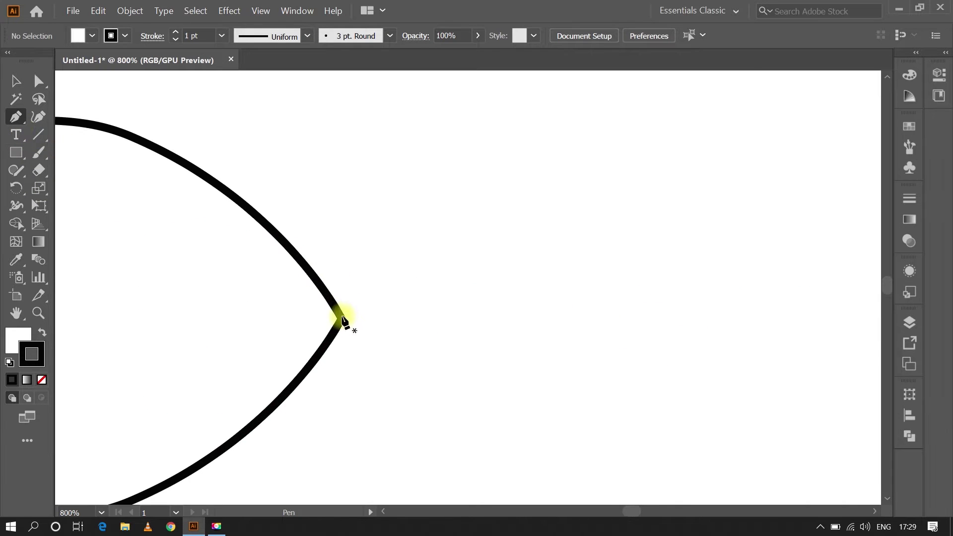
click(340, 322)
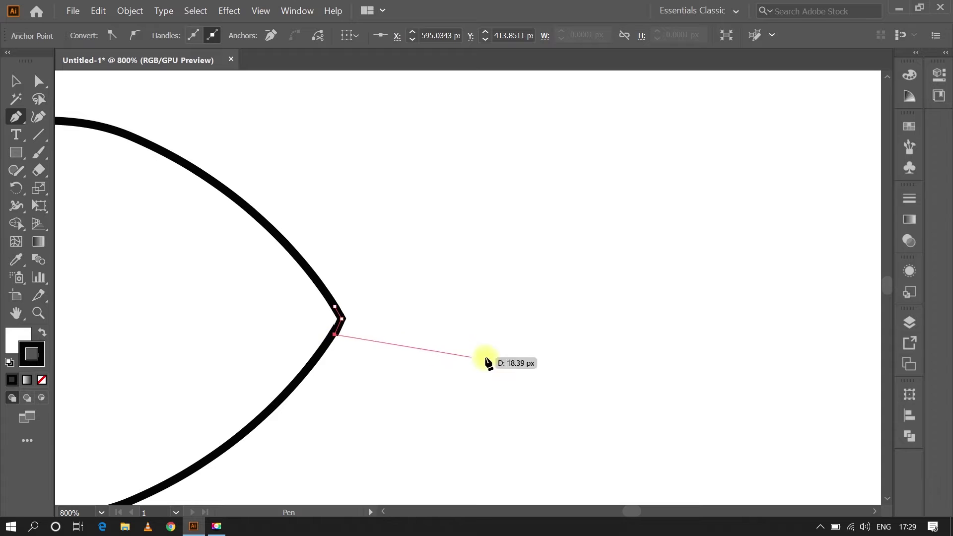
click(476, 328)
click(526, 281)
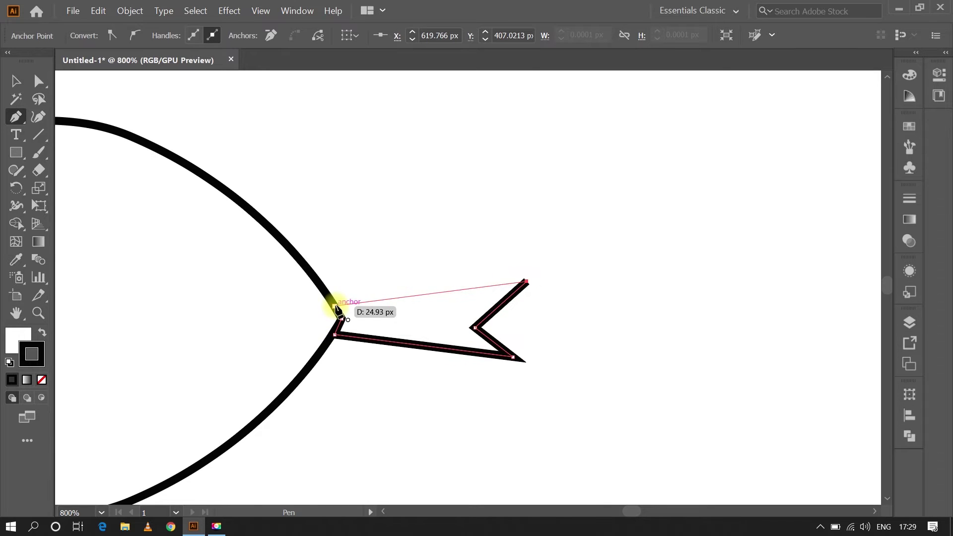
click(339, 310)
click(16, 81)
alt+scroll(483, 263, down, 5)
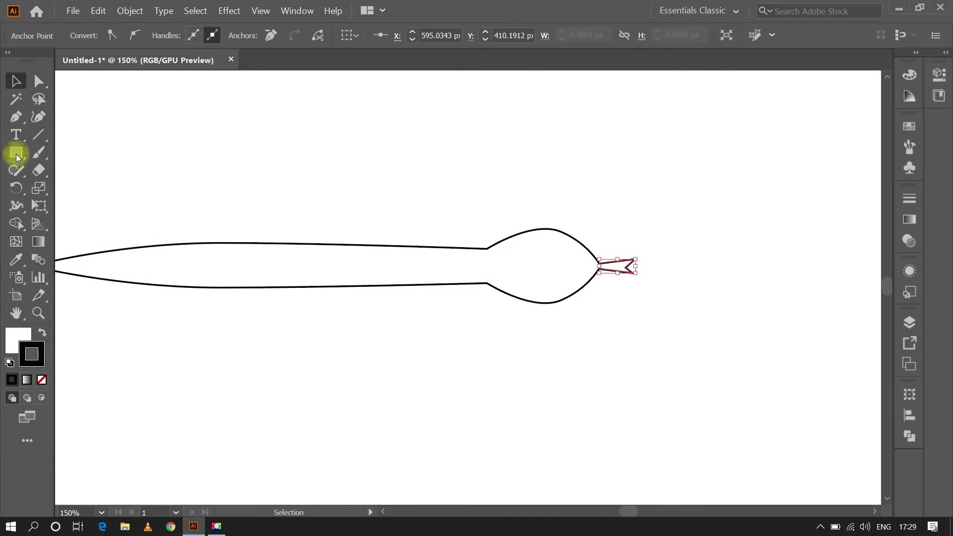
Draw a small circular eye on the head and duplicate it lower down
drag(17, 157, 84, 187)
alt+scroll(598, 243, up, 4)
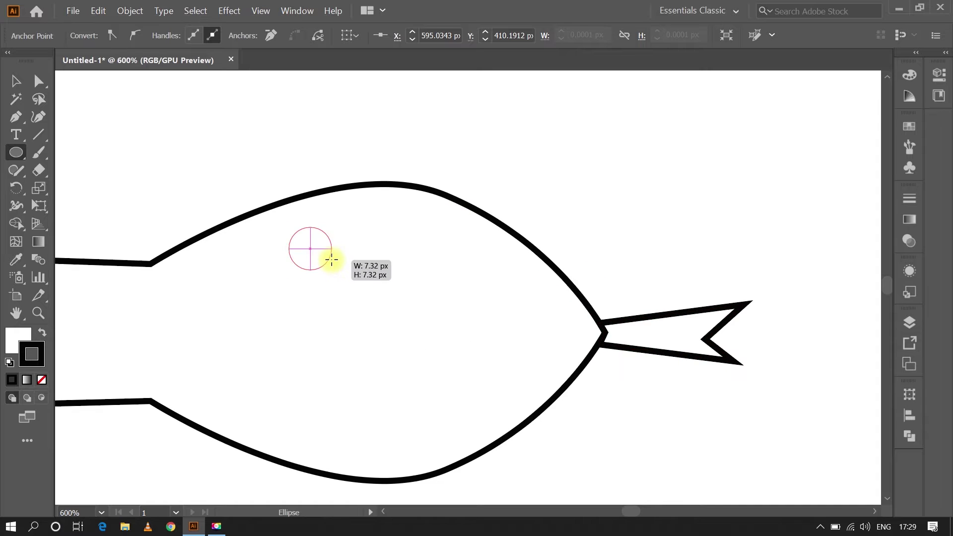
mouse_move(310, 249)
mouse_down()
mouse_move(329, 269)
mouse_move(308, 357)
mouse_up()
key(ctrl+f)
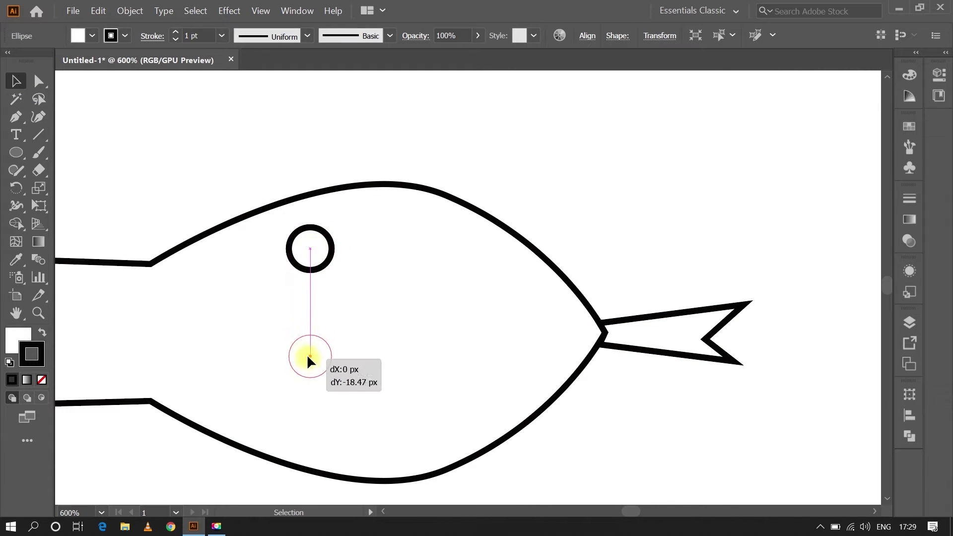
drag(308, 399, 309, 403)
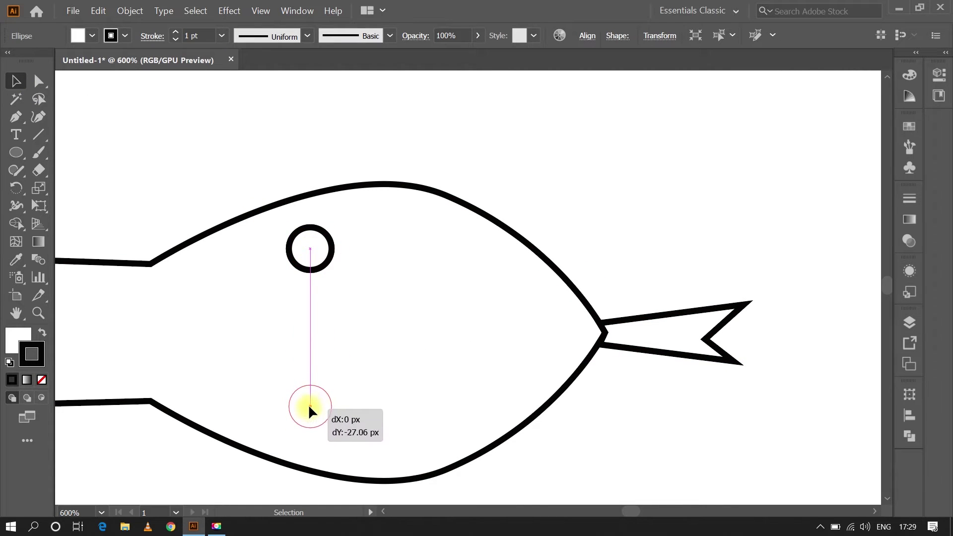
Reposition the two eyes so they sit close together, one above the other
alt+scroll(384, 342, down, 3)
alt+scroll(379, 339, up, 2)
drag(348, 354, 347, 332)
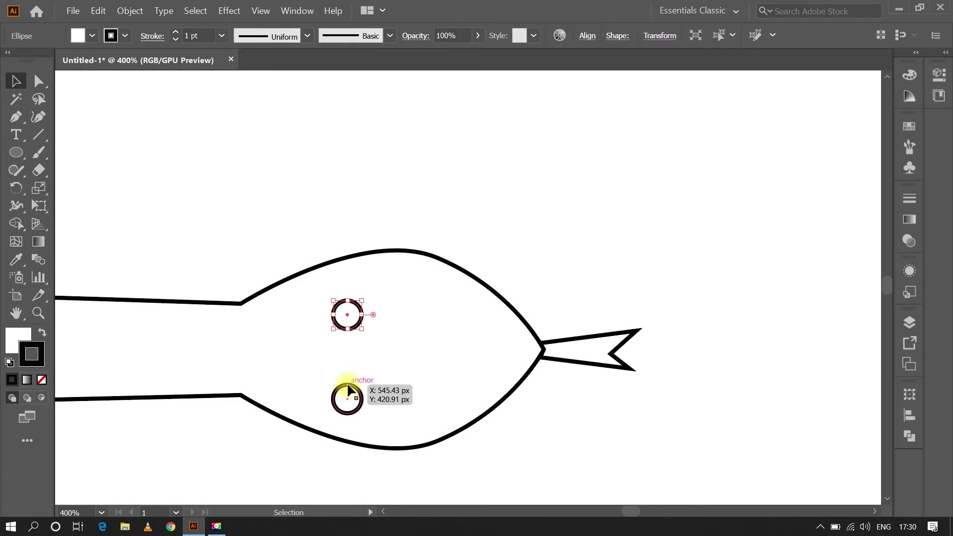
drag(346, 392, 346, 376)
alt+scroll(390, 368, down, 5)
click(408, 337)
alt+scroll(385, 262, up, 4)
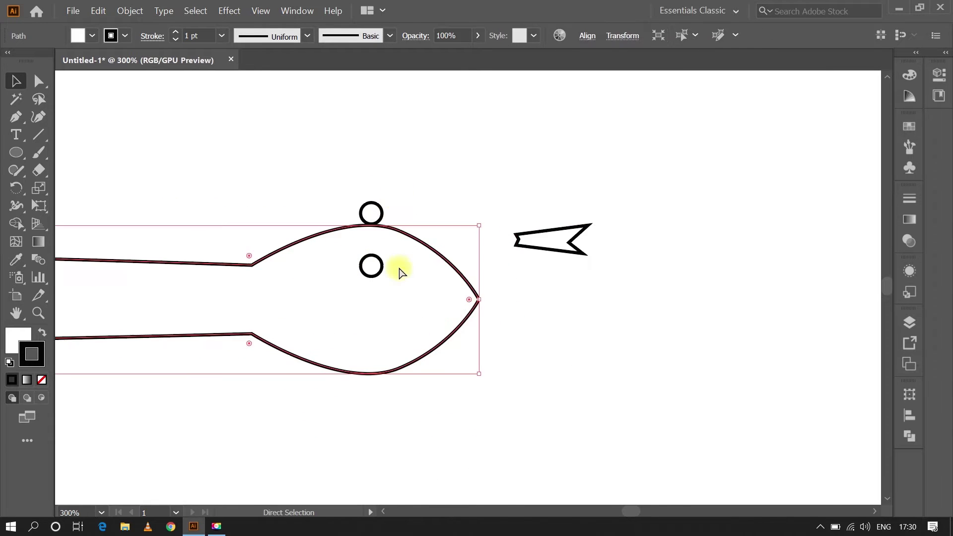
alt+scroll(662, 302, down, 2)
click(347, 289)
Fill the snake's body with green 11B100 from the Color panel
click(19, 341)
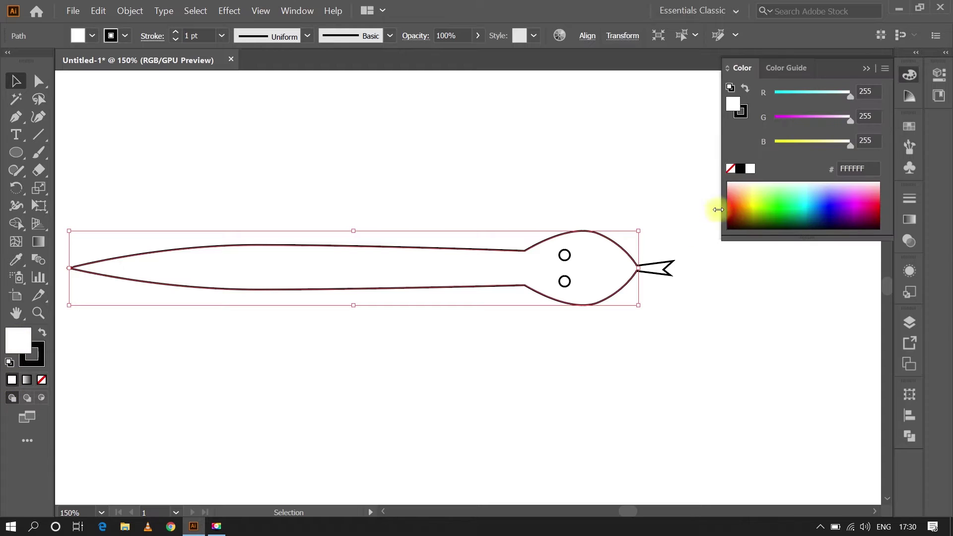
click(780, 204)
click(776, 210)
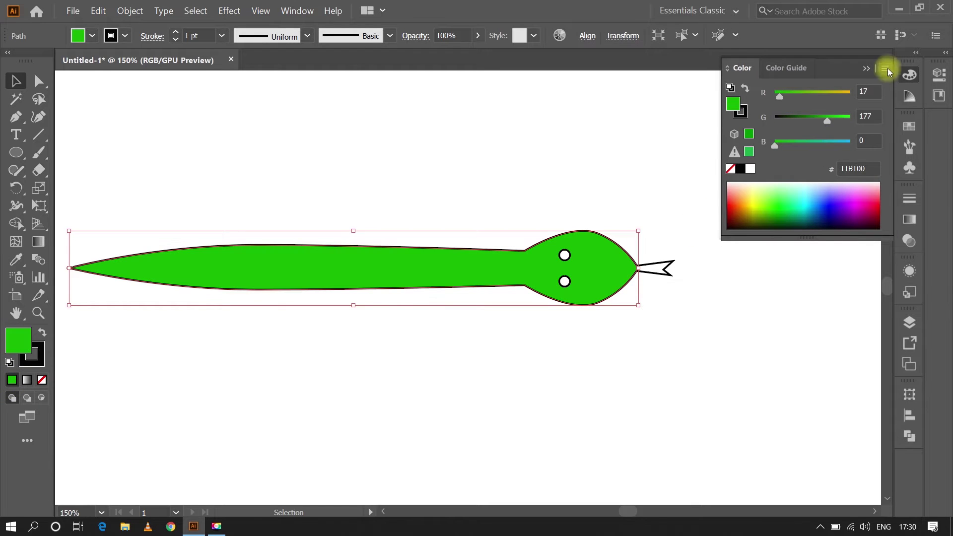
click(887, 72)
click(697, 268)
Fill the forked tongue red using the Color Picker
click(8, 378)
click(25, 346)
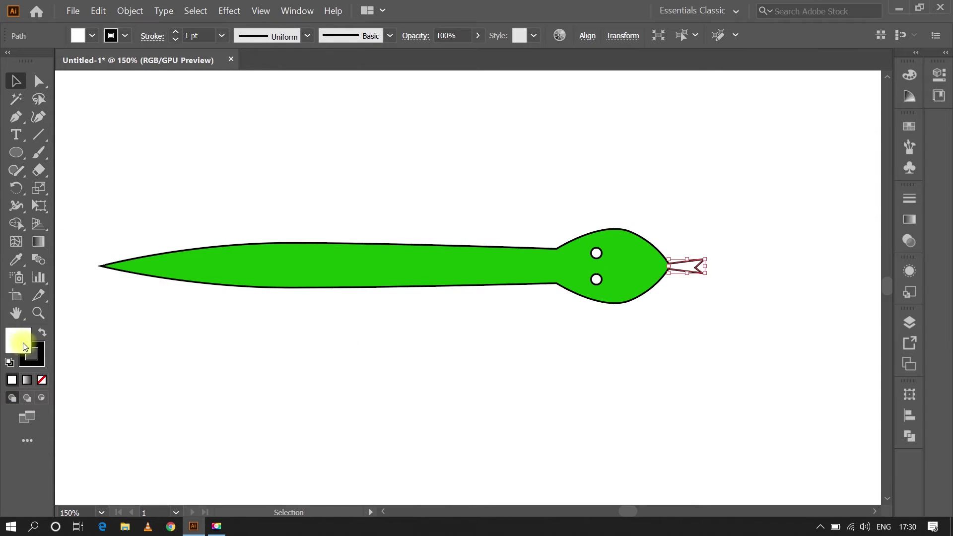
double_click(24, 346)
click(453, 185)
click(619, 168)
click(266, 239)
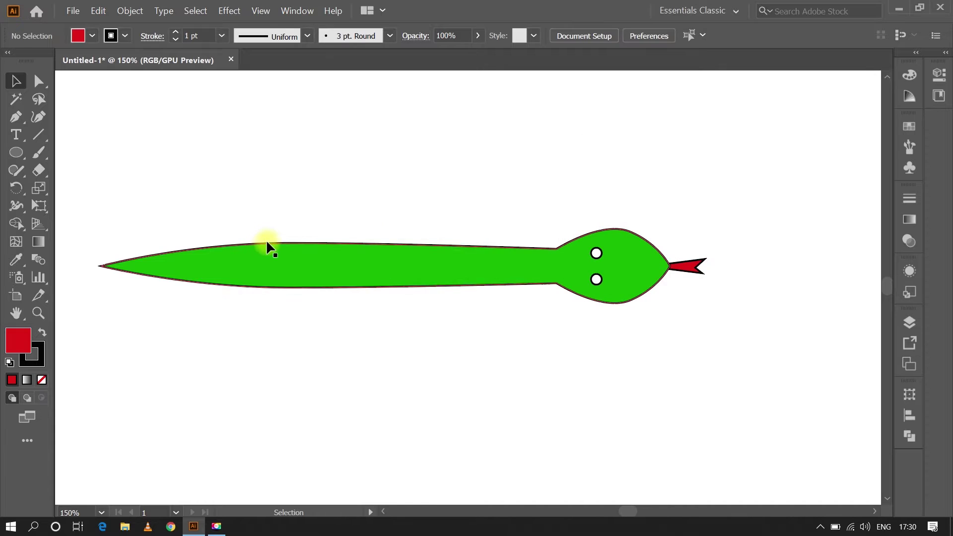
key(ctrl+shift+a)
Draw the first spot on the snake's upper edge and give it a dark blue fill
drag(216, 260, 225, 263)
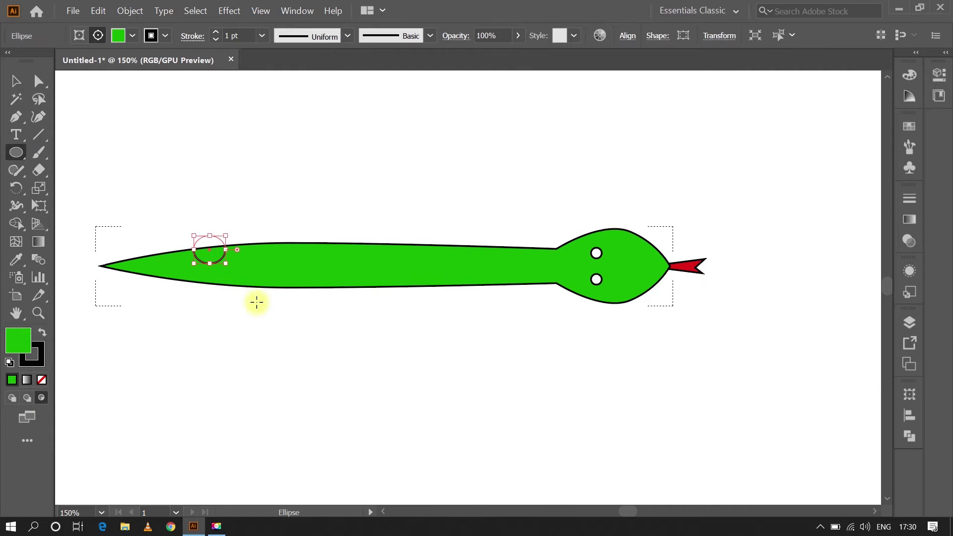
double_click(14, 341)
drag(491, 222, 492, 171)
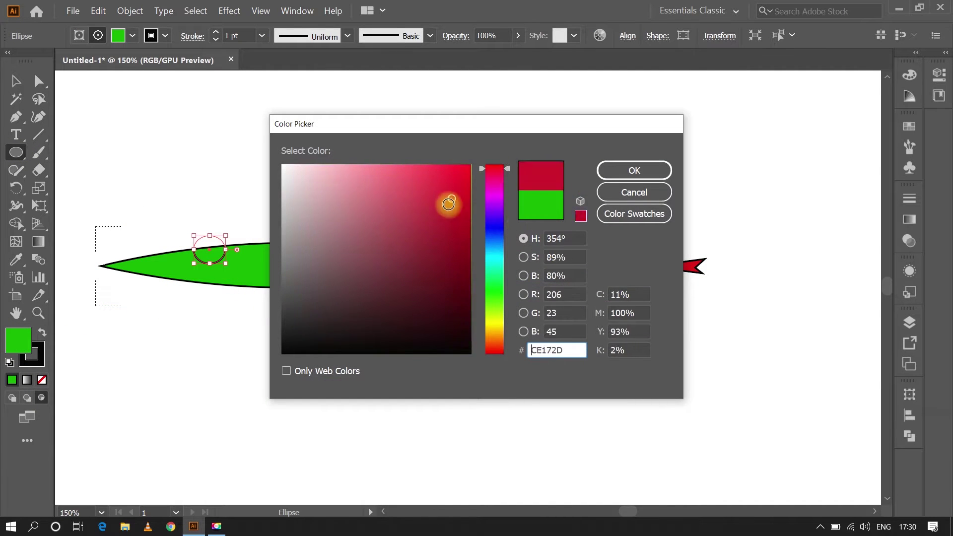
drag(449, 202, 421, 225)
click(492, 231)
click(434, 243)
key(Return)
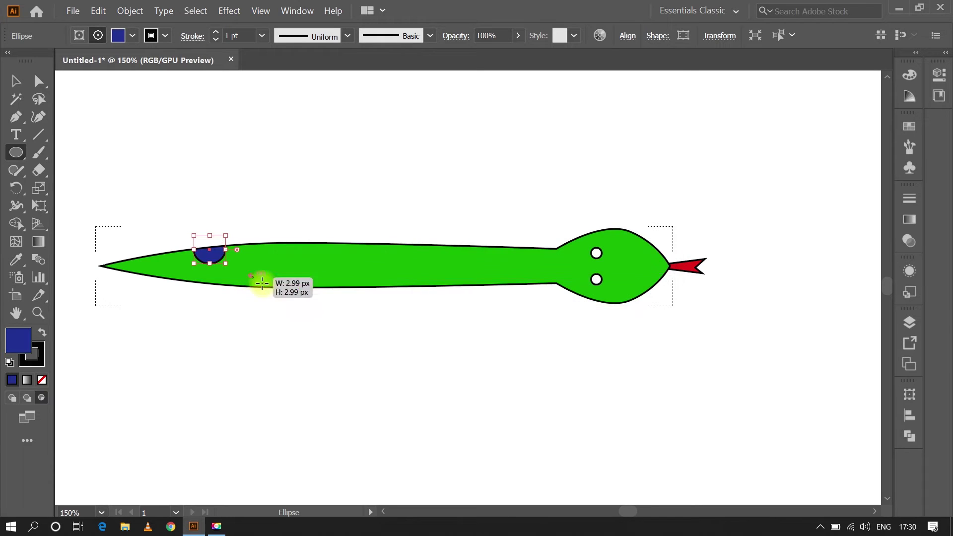
Add five more dark blue spots along the body's edges, one near the tail tip
drag(249, 272, 283, 307)
drag(332, 228, 365, 262)
drag(435, 274, 465, 303)
drag(499, 233, 525, 260)
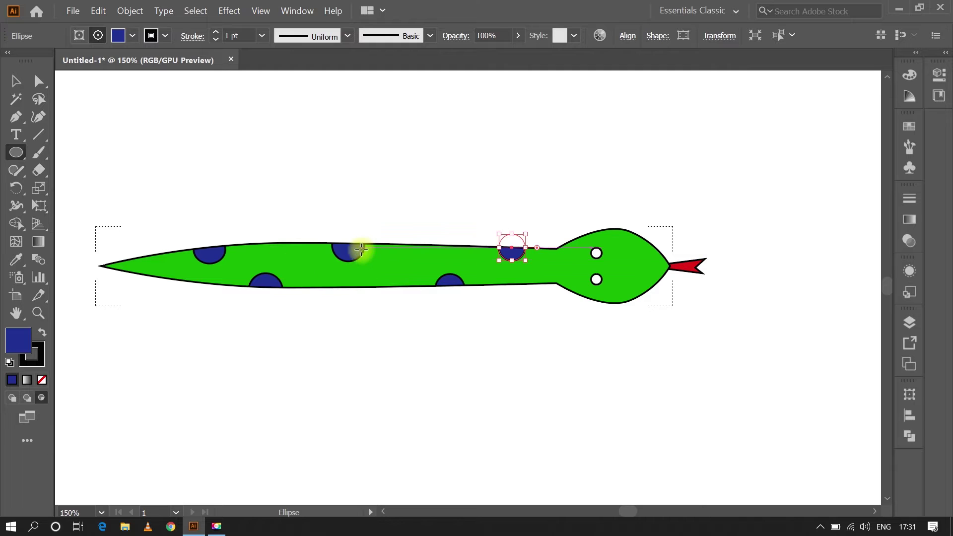
drag(127, 252, 152, 277)
click(15, 81)
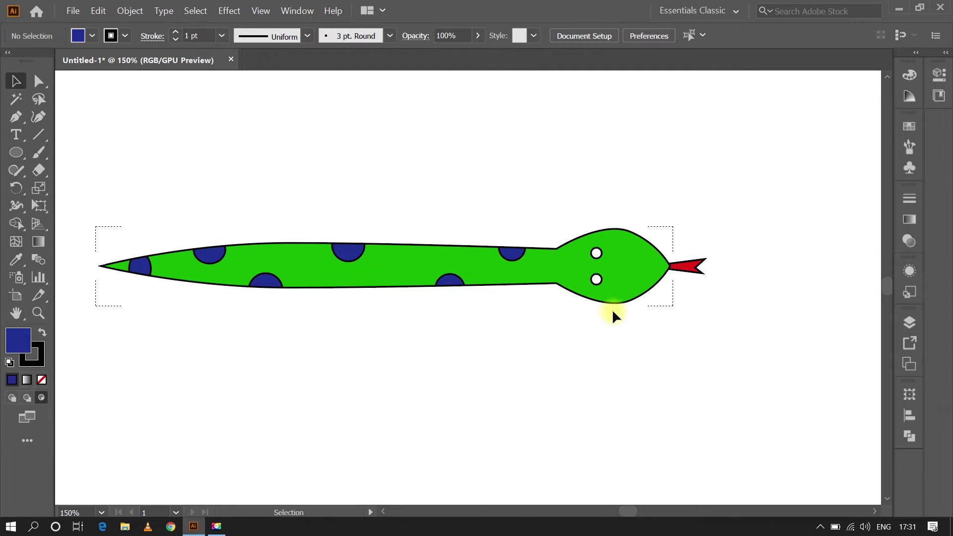
Group all parts of the snake artwork into one object
key(ctrl+minus)
key(ctrl+minus)
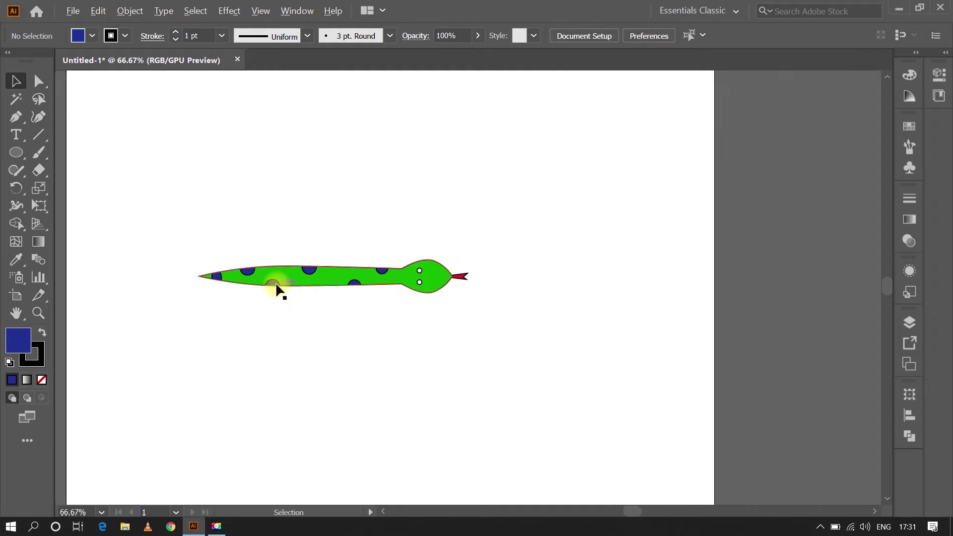
key(ctrl+plus)
drag(603, 336, 585, 313)
key(ctrl+g)
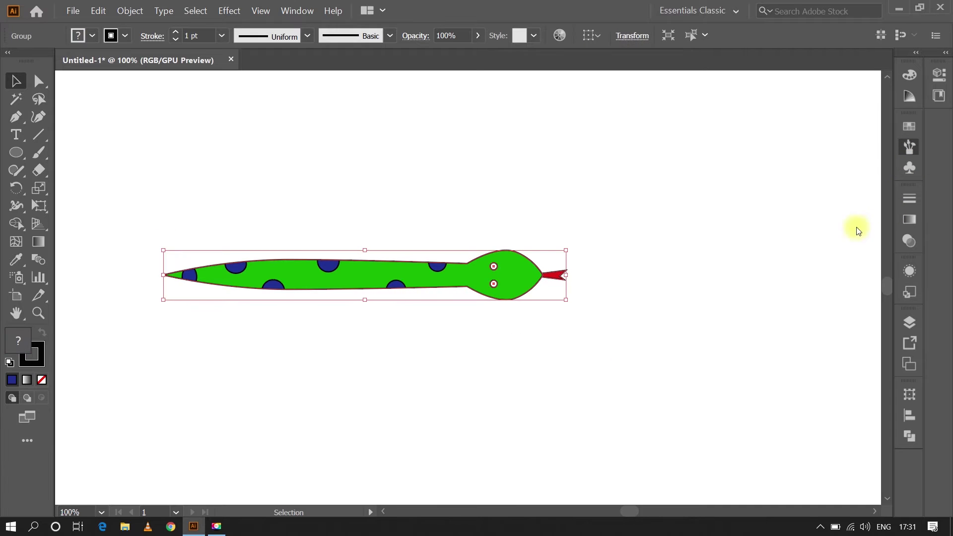
Make the snake an art brush that stretches between guides with Hue Shift colourisation
key(F5)
click(849, 252)
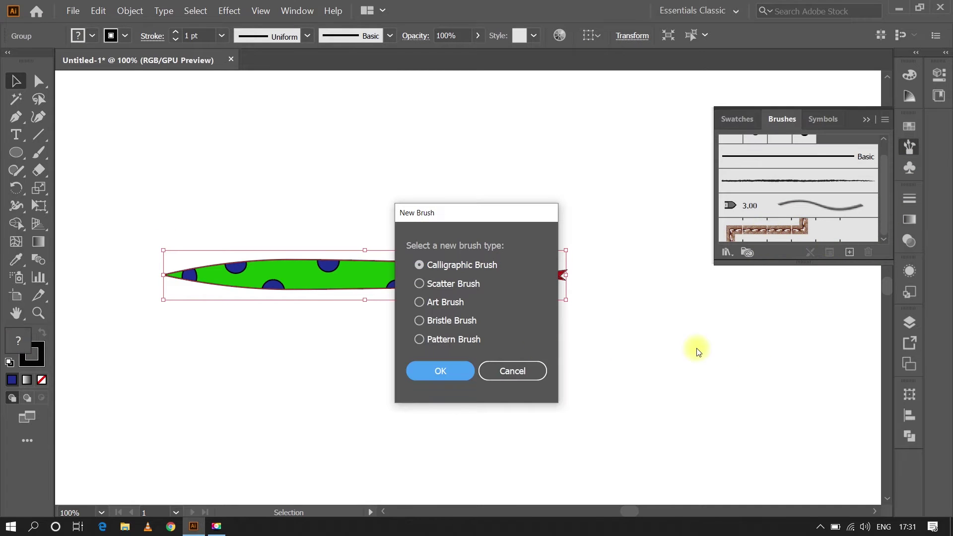
click(454, 373)
click(274, 173)
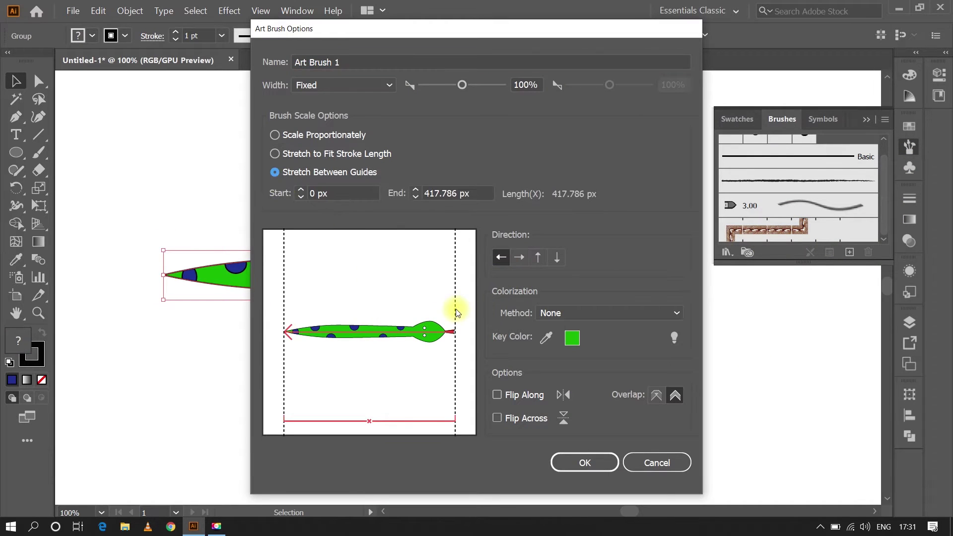
click(573, 312)
click(575, 358)
click(598, 469)
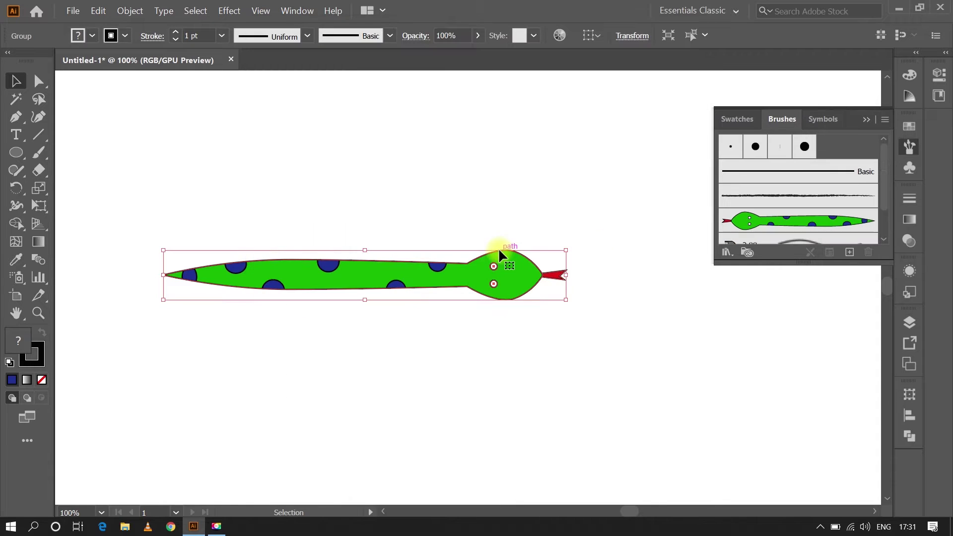
Save the brushes as a library named 'snake brush' on the Desktop
click(726, 253)
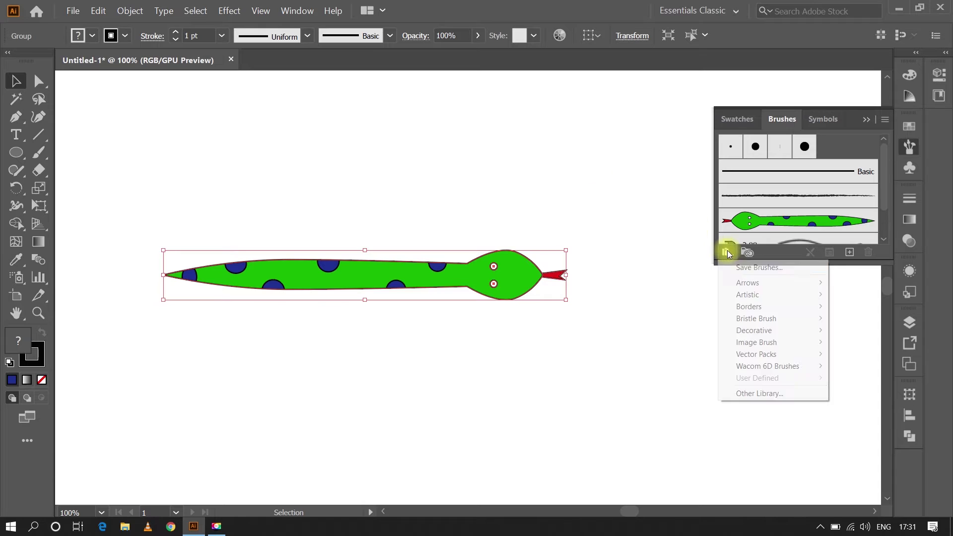
click(736, 268)
click(50, 92)
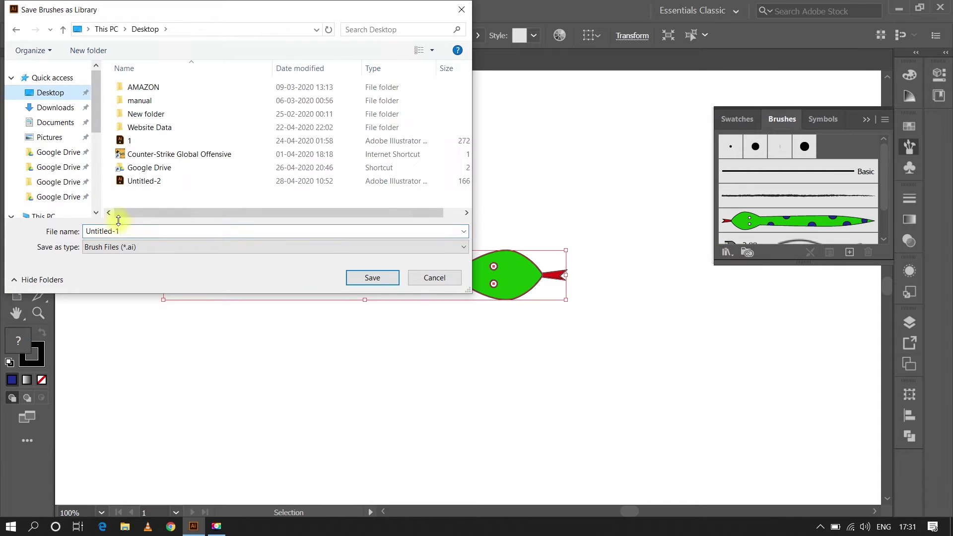
key(ctrl+a)
text(sn)
key(Return)
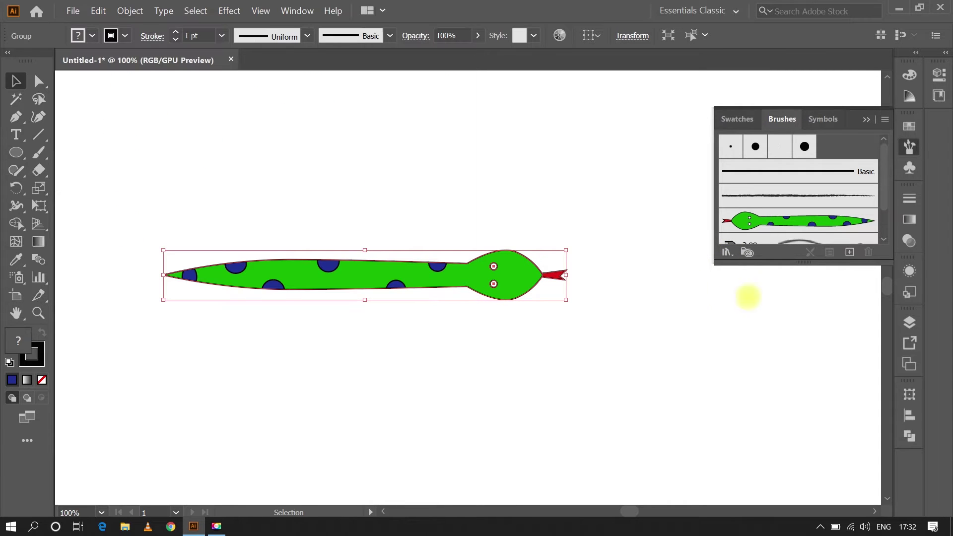
Delete the sample snake and draw an S-shaped curve with the Pen tool
key(Delete)
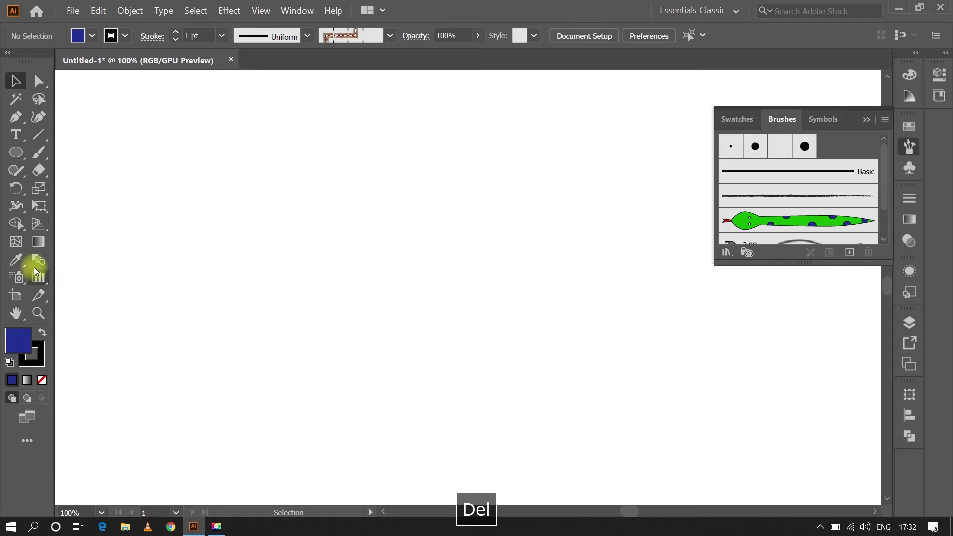
key(p)
click(247, 177)
drag(495, 259, 445, 406)
drag(662, 391, 758, 337)
Give the S-curve no fill, the snake art brush and a green 00D836 stroke
click(41, 379)
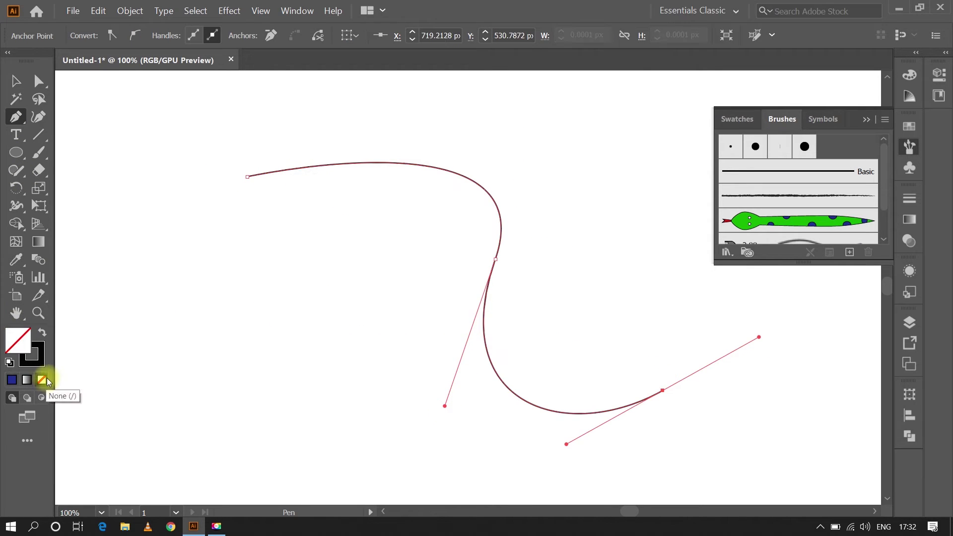
click(15, 80)
click(790, 220)
click(32, 355)
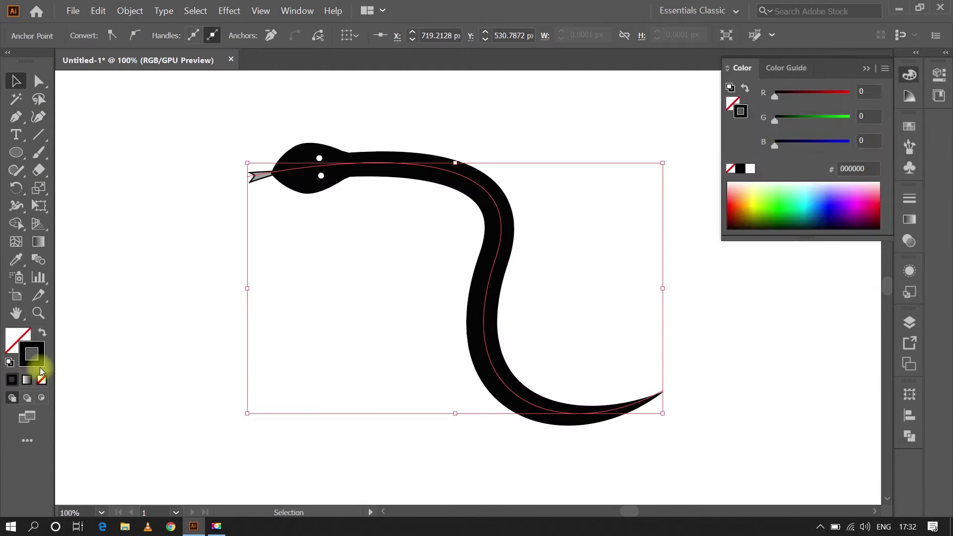
click(787, 209)
click(241, 287)
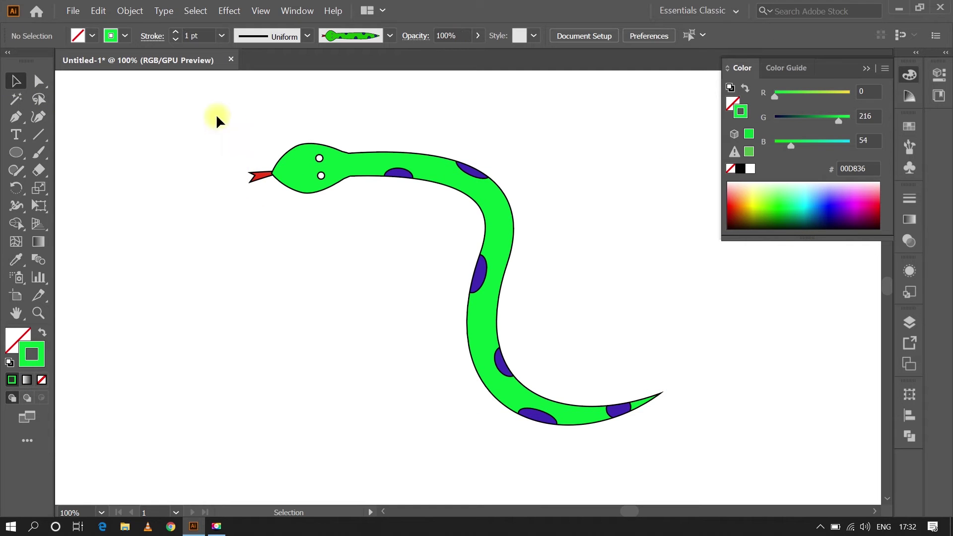
Delete the test snake and fit the whole artboard in the window
drag(216, 115, 677, 369)
key(Delete)
key(ctrl+minus)
key(ctrl+minus)
key(ctrl+minus)
key(ctrl+minus)
key(ctrl+0)
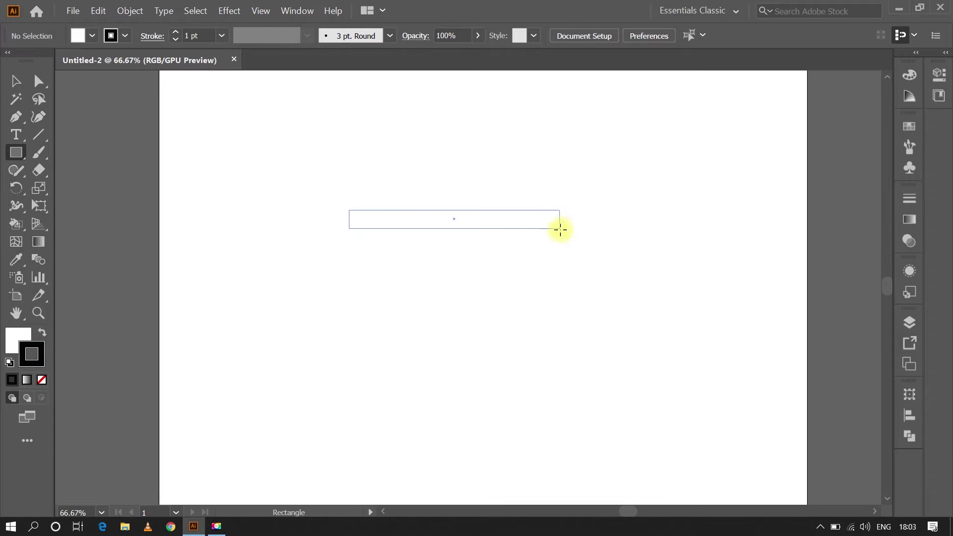
Remove a stray flat rectangle, then draw a tall ladder rail and duplicate it rightward
drag(561, 229, 559, 229)
key(v)
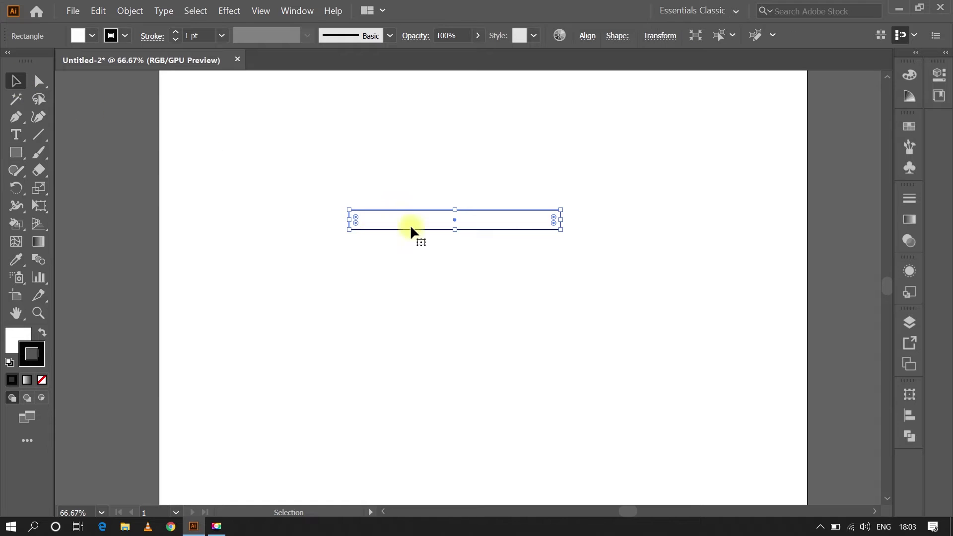
key(Delete)
click(17, 152)
drag(363, 206, 390, 378)
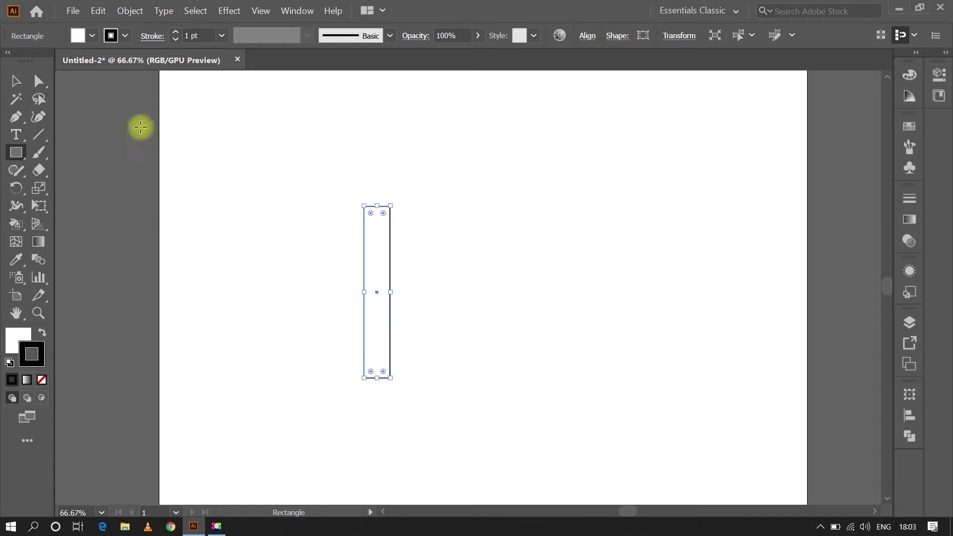
drag(377, 292, 508, 293)
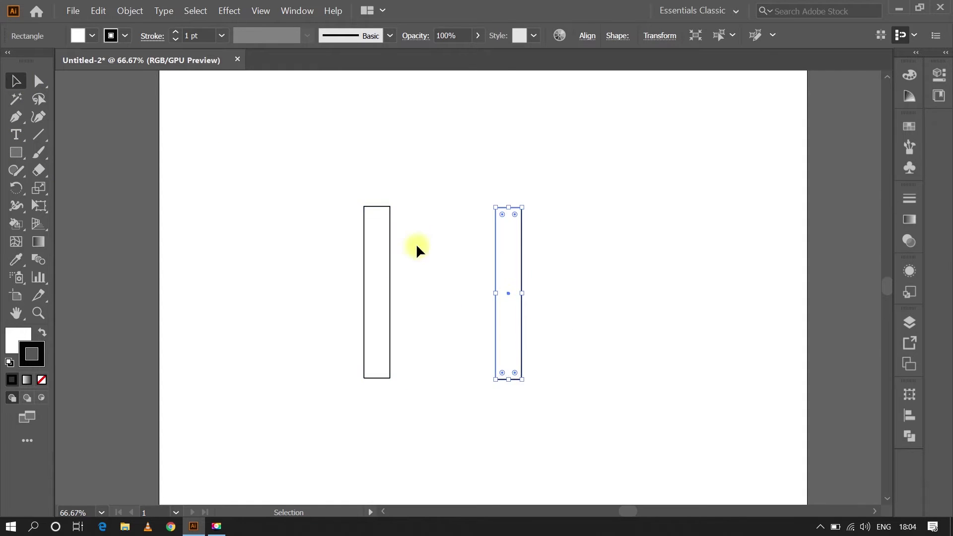
Align the two ladder rails with each other
shift+click(380, 228)
click(583, 35)
click(466, 117)
click(261, 11)
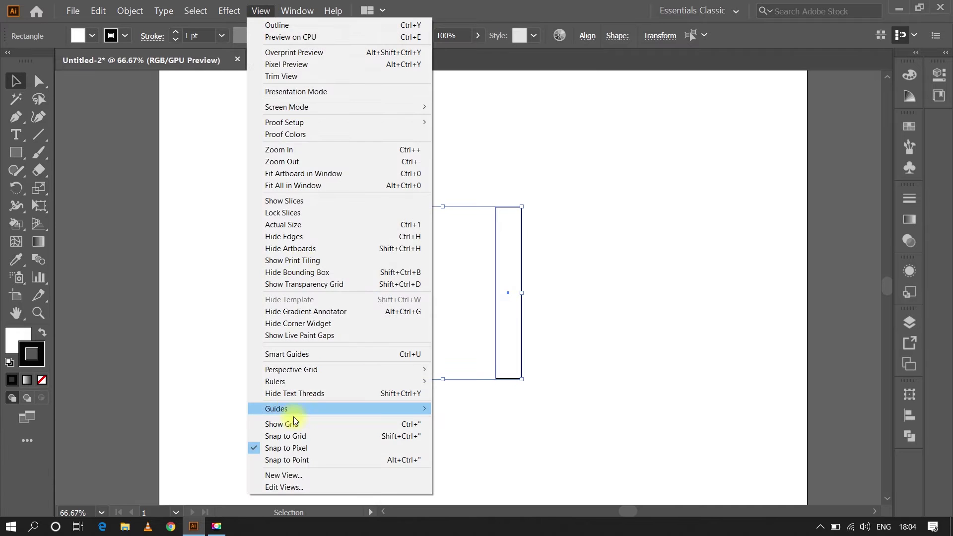
click(261, 11)
click(251, 434)
click(393, 254)
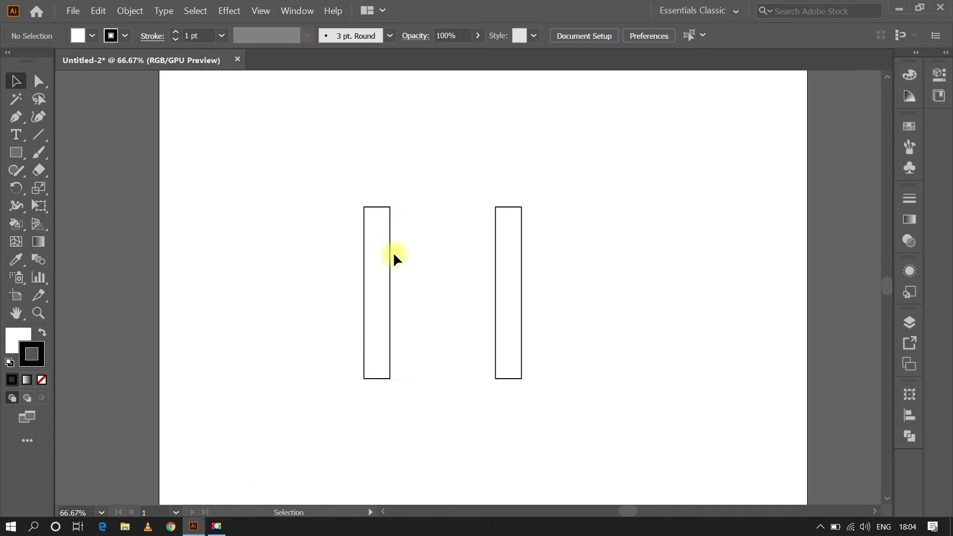
Draw the top rung between the rails and remove the fill from all rectangles
drag(366, 207, 516, 224)
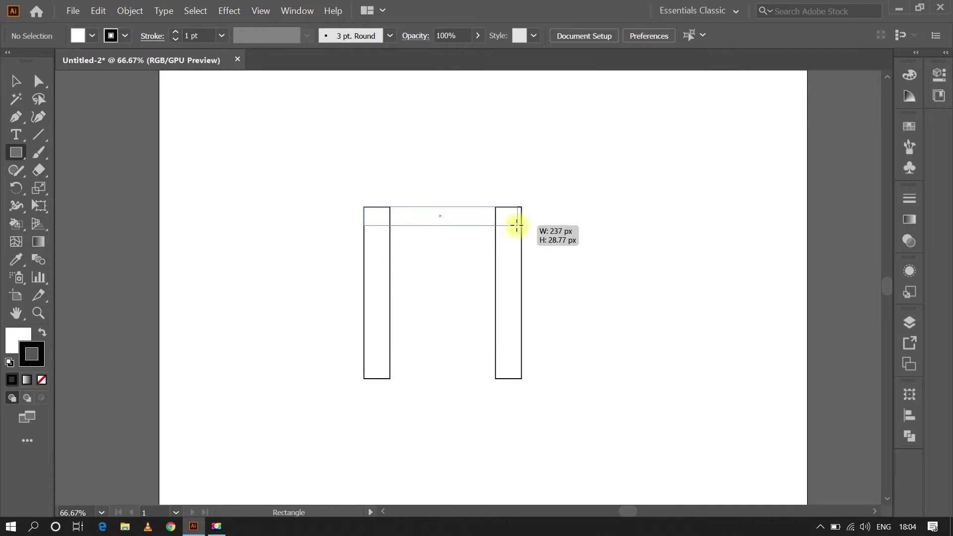
key(v)
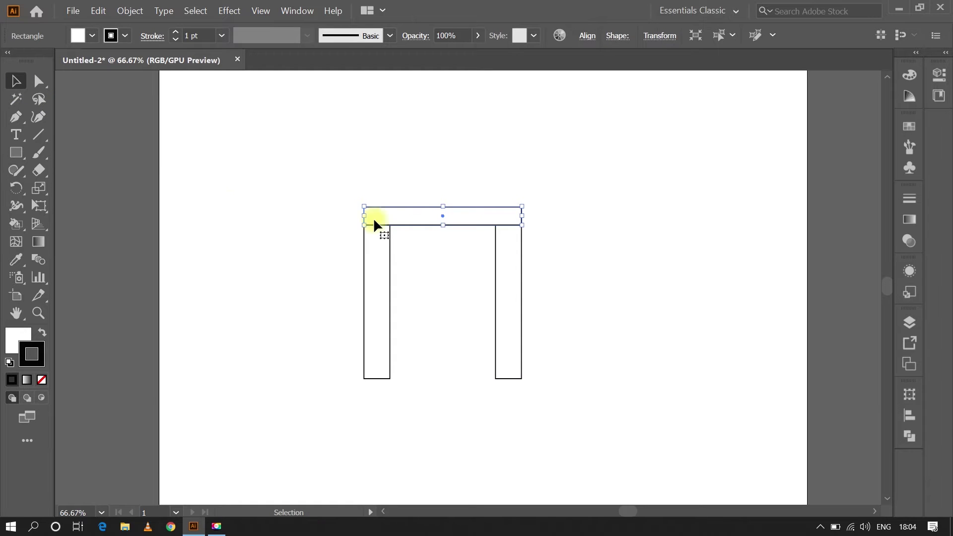
key(ctrl+a)
click(12, 380)
click(42, 380)
click(424, 237)
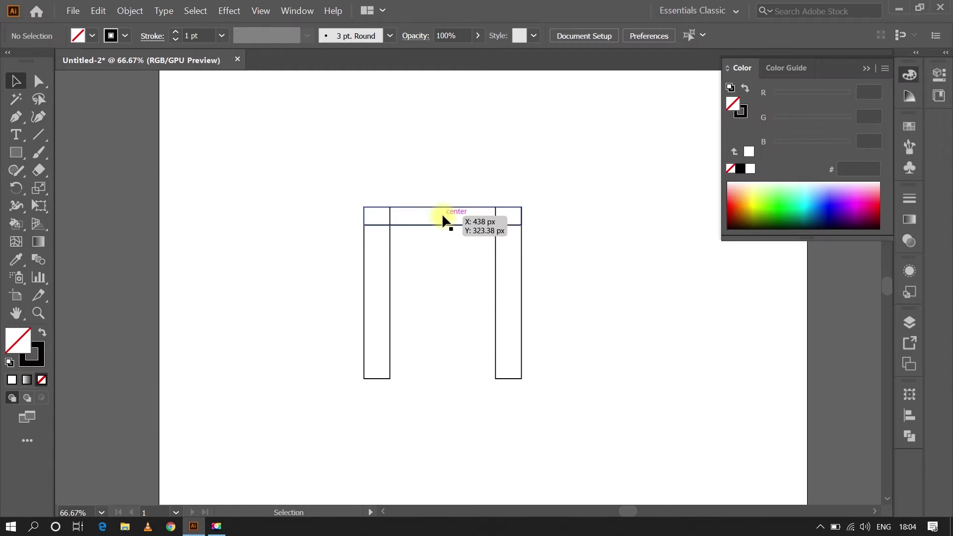
Copy the rung to the middle and bottom of the rails and send shapes to back
drag(443, 267, 443, 370)
drag(425, 192, 454, 392)
right_click(464, 362)
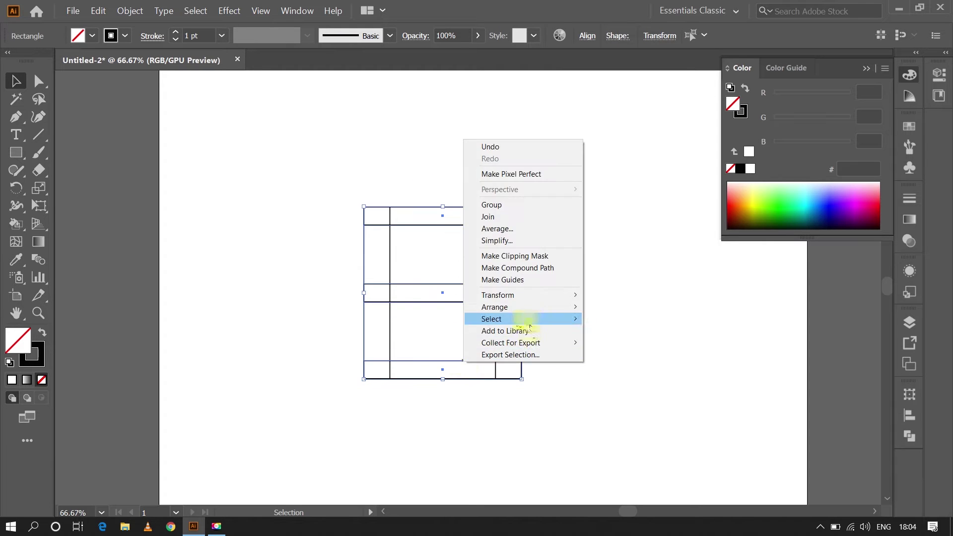
click(629, 342)
drag(349, 248, 485, 269)
right_click(495, 263)
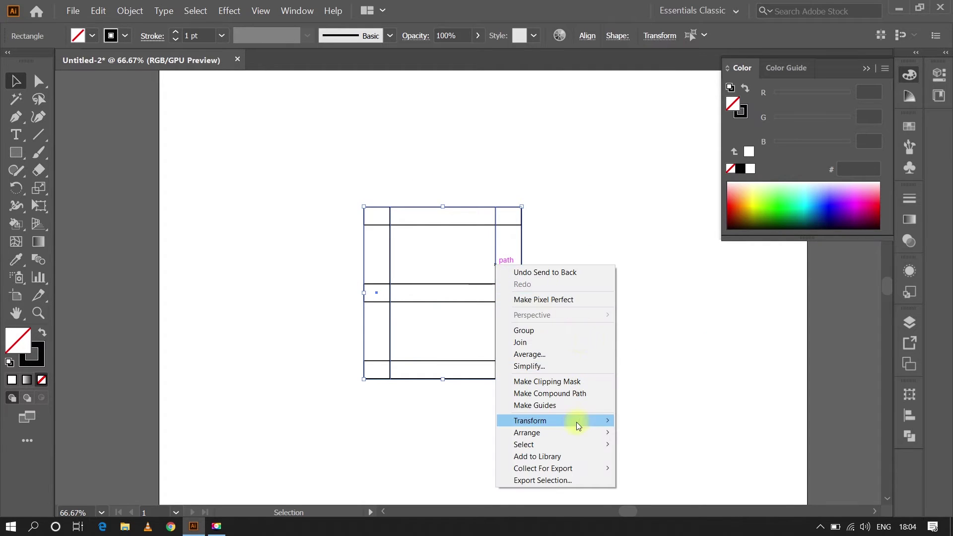
click(604, 373)
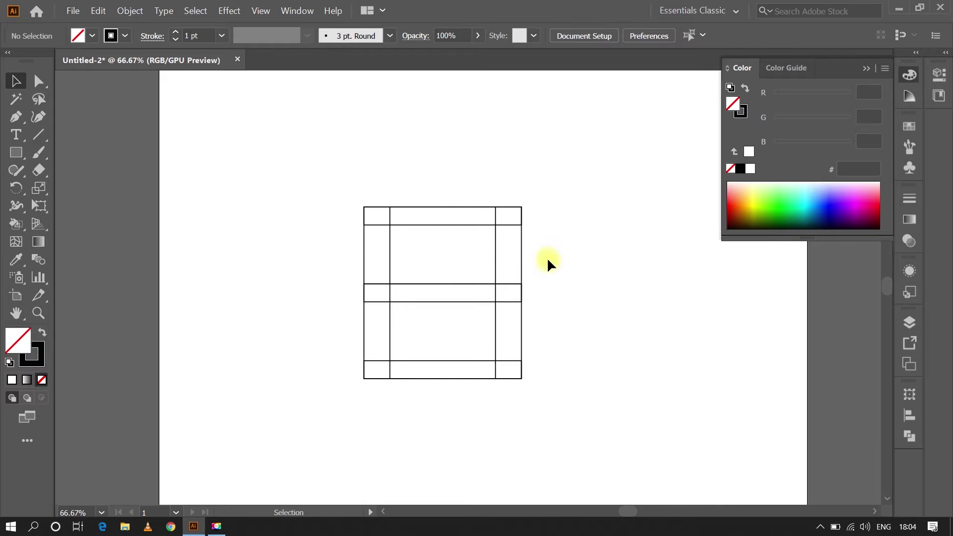
Fill the two rails with dark brown 6D2A1B
key(ctrl+a)
double_click(13, 336)
click(495, 346)
click(426, 271)
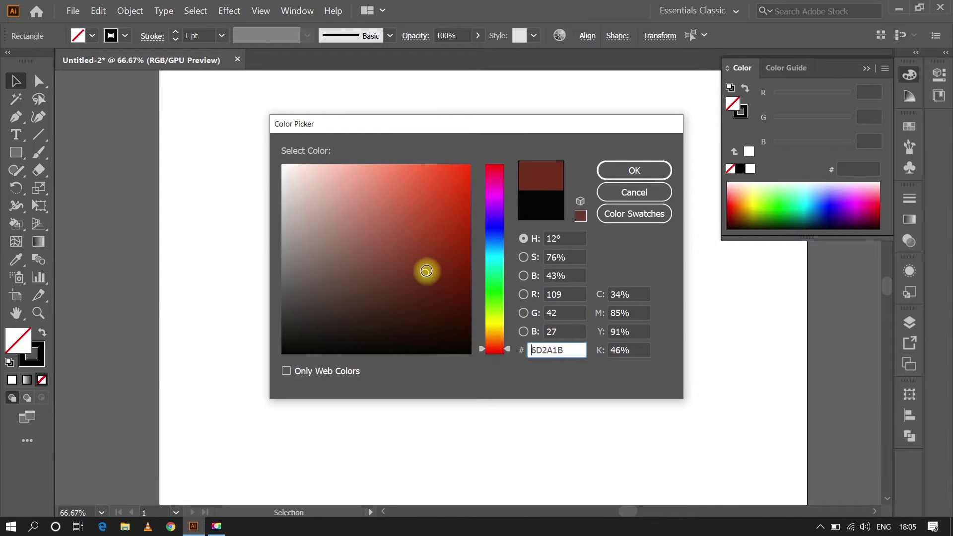
click(634, 170)
Select the three rungs and start picking their red-brown fill colour
click(442, 383)
key(ctrl+a)
double_click(13, 336)
click(495, 341)
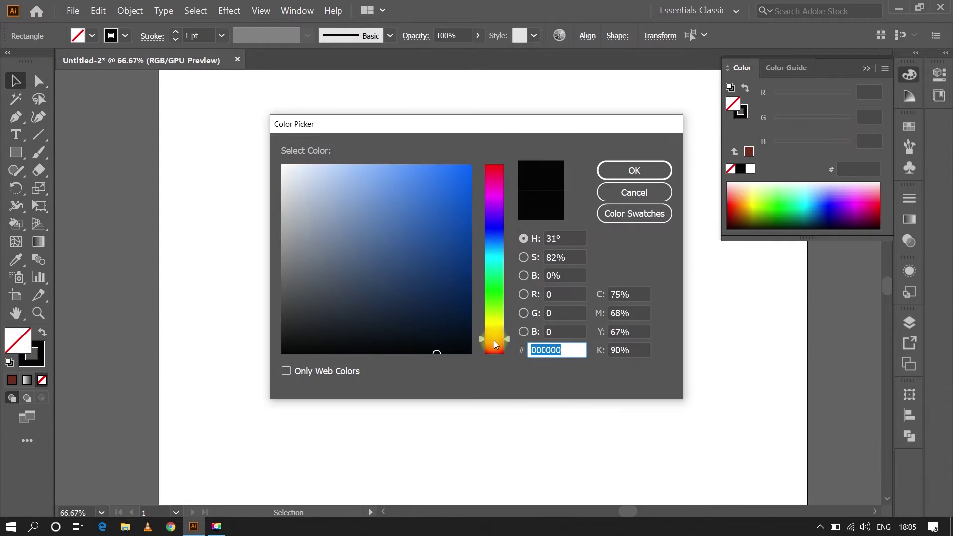
click(425, 233)
Finish the rungs' AA3B22 fill and remove the outlines from all bars
click(634, 170)
click(425, 218)
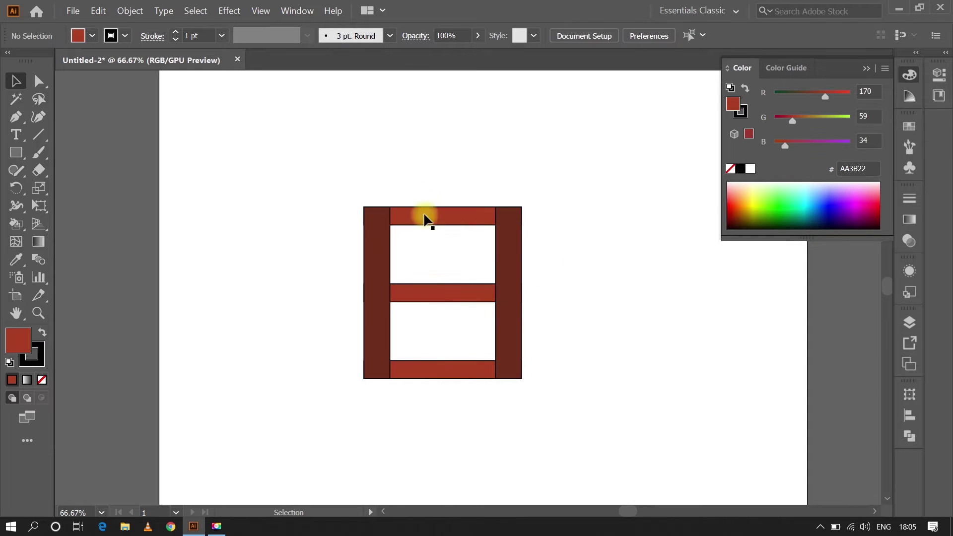
key(ctrl+a)
click(38, 366)
click(336, 258)
Group all the ladder bars into one piece
key(ctrl+a)
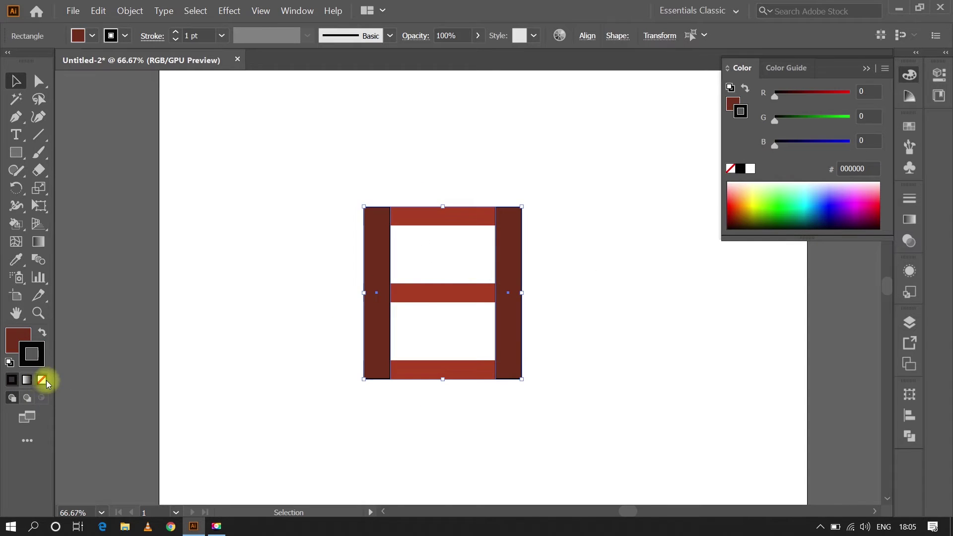
click(42, 380)
click(340, 205)
drag(340, 205, 550, 403)
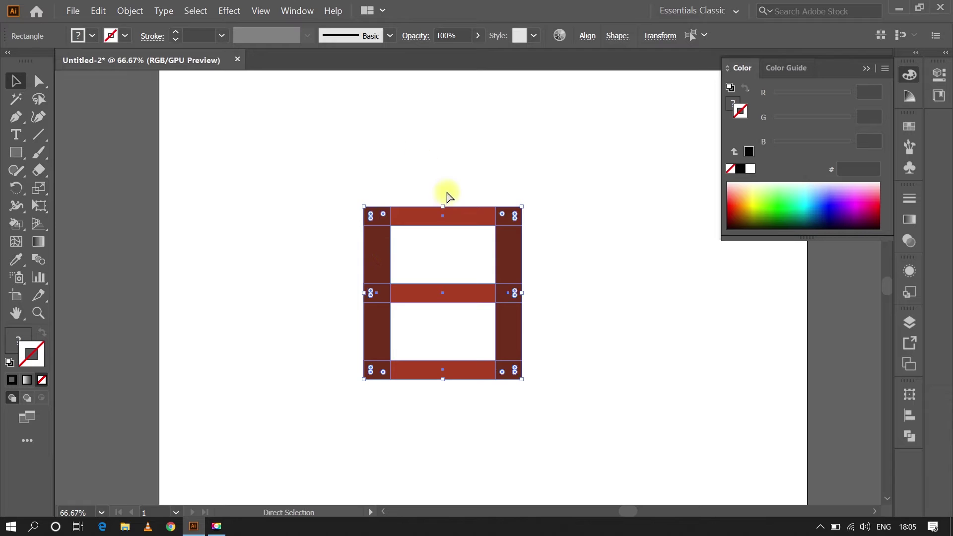
key(v)
drag(313, 163, 625, 447)
key(ctrl+g)
Rotate the ladder section 90 degrees
click(623, 36)
click(540, 98)
click(567, 213)
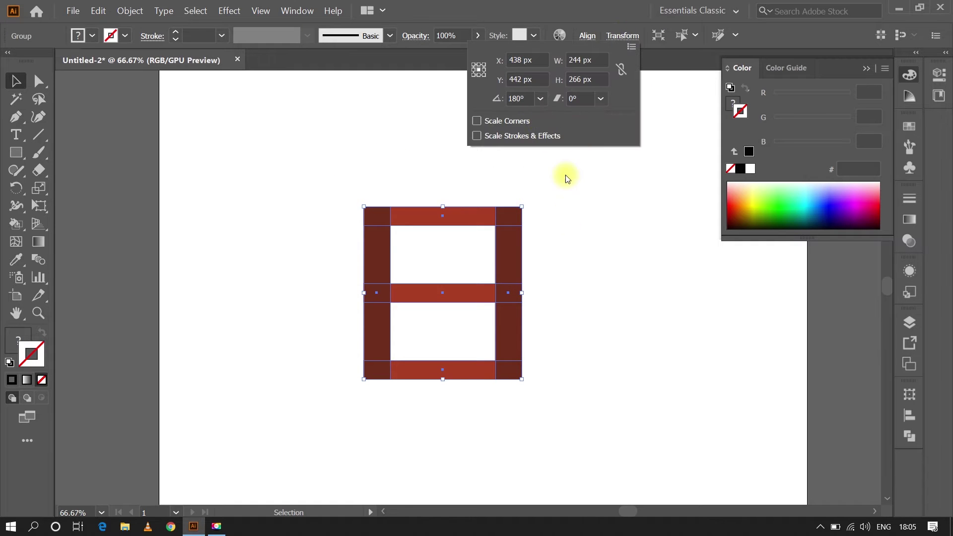
click(558, 159)
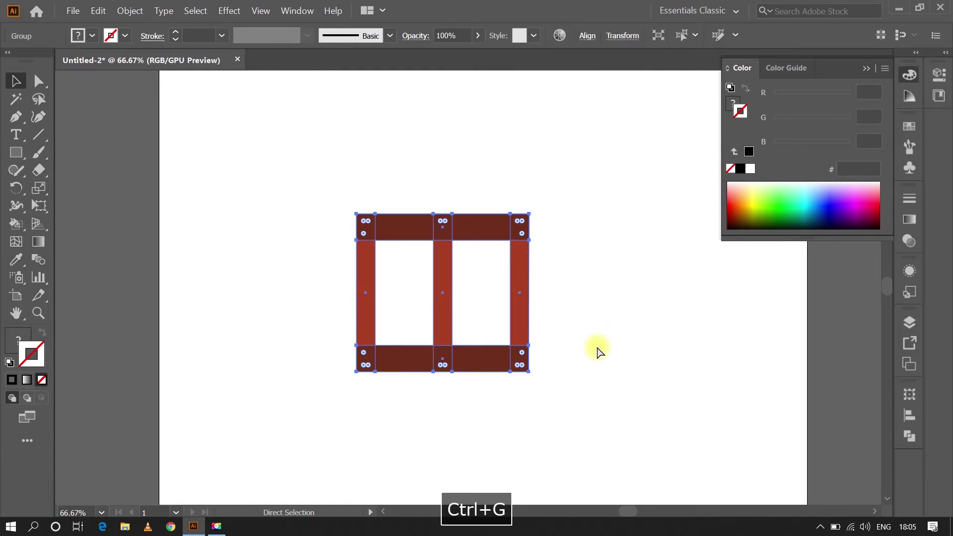
Paste a copy of the rotated section and position it beside the original
key(ctrl+c)
key(ctrl+v)
drag(525, 313, 724, 389)
drag(491, 270, 295, 161)
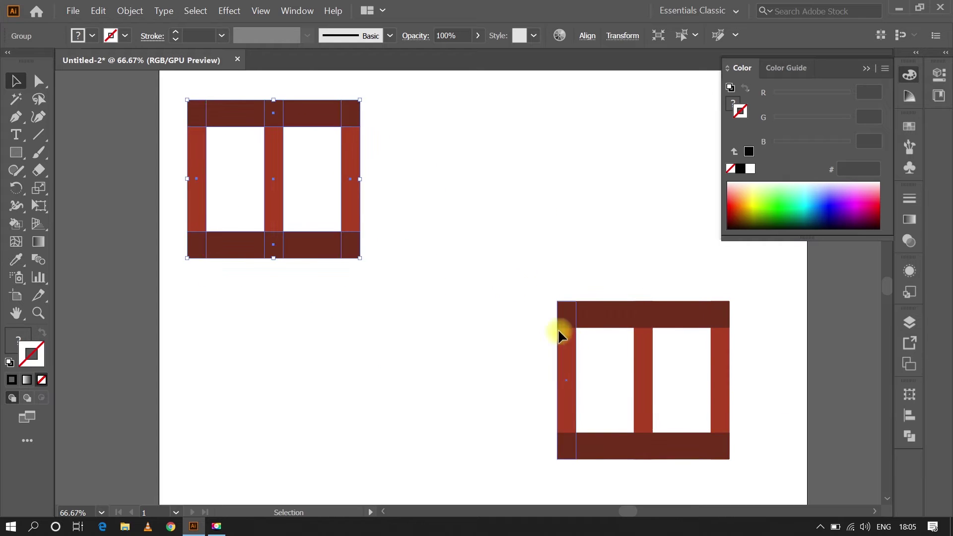
drag(558, 337, 424, 201)
Ungroup the copy and delete its right vertical bar
key(ctrl+shift+g)
click(588, 253)
key(Delete)
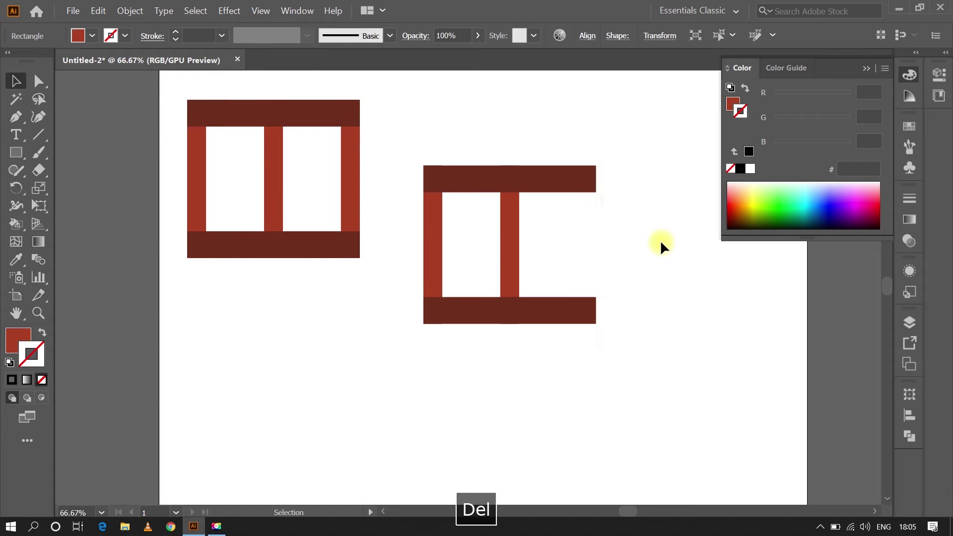
click(577, 188)
alt+scroll(588, 171, up, 5)
mouse_move(602, 193)
mouse_down()
mouse_move(623, 155)
mouse_move(596, 216)
mouse_up()
key(ctrl+z)
Round the right ends of the copy's top and bottom bars with Direct Selection
click(38, 81)
alt+scroll(546, 199, down, 3)
alt+scroll(451, 179, up, 3)
mouse_move(451, 179)
mouse_down()
mouse_move(489, 177)
mouse_move(398, 123)
mouse_up()
drag(490, 181, 395, 291)
alt+scroll(422, 304, down, 5)
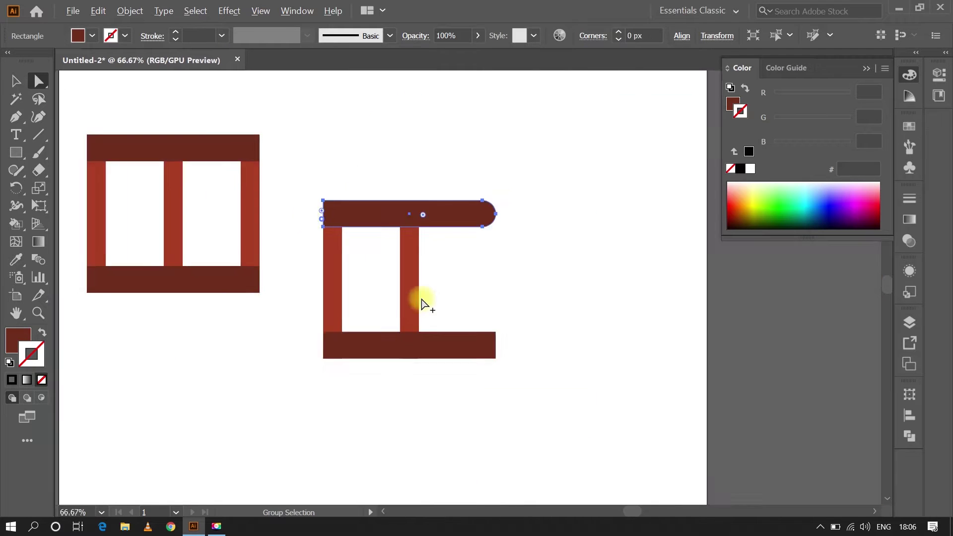
alt+scroll(422, 304, up, 3)
alt+scroll(543, 442, up, 3)
click(559, 389)
drag(600, 362, 539, 344)
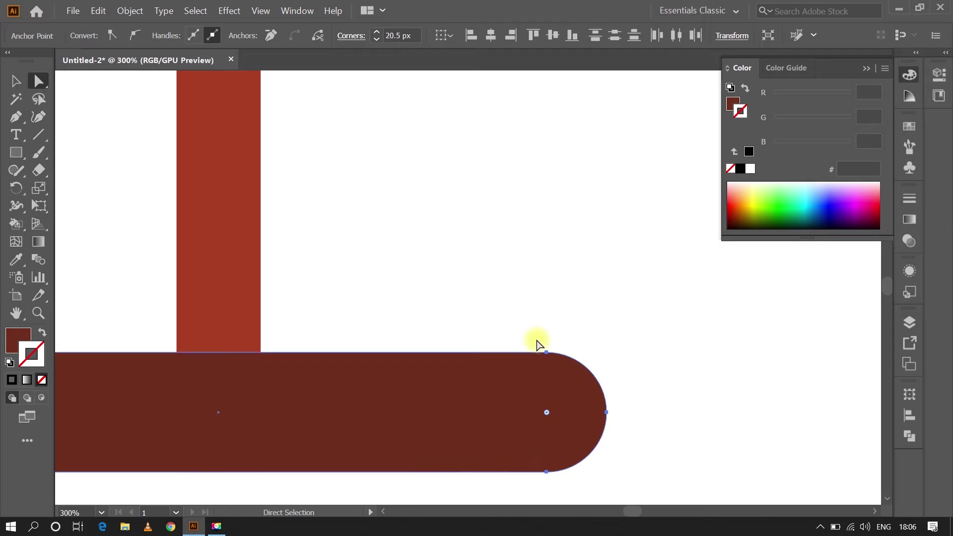
alt+scroll(539, 344, down, 3)
alt+scroll(582, 274, down, 2)
click(384, 259)
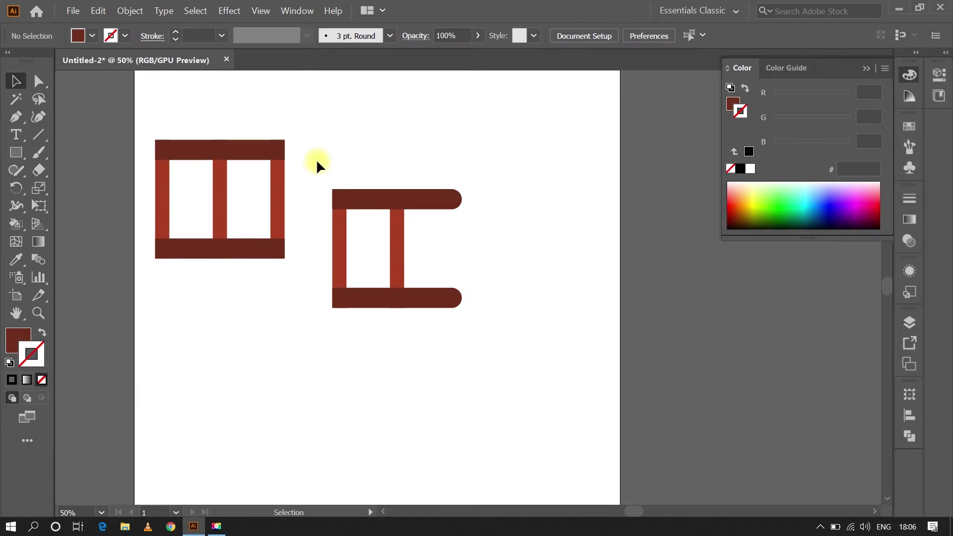
Duplicate the open-ended ladder piece below it
mouse_move(318, 163)
mouse_down()
mouse_move(531, 246)
mouse_move(409, 341)
mouse_up()
key(ctrl+c)
key(ctrl+v)
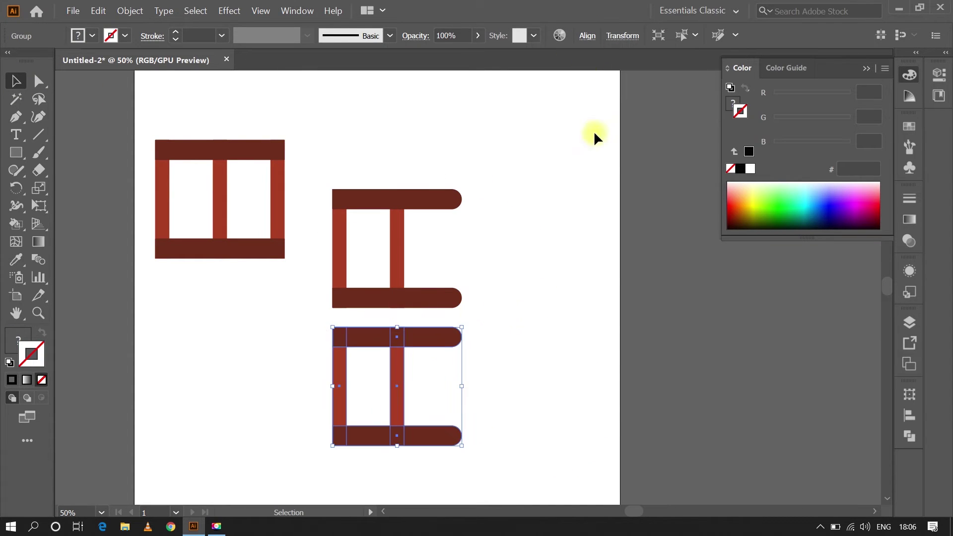
Reflect the bottom end piece left to right
click(587, 36)
right_click(379, 336)
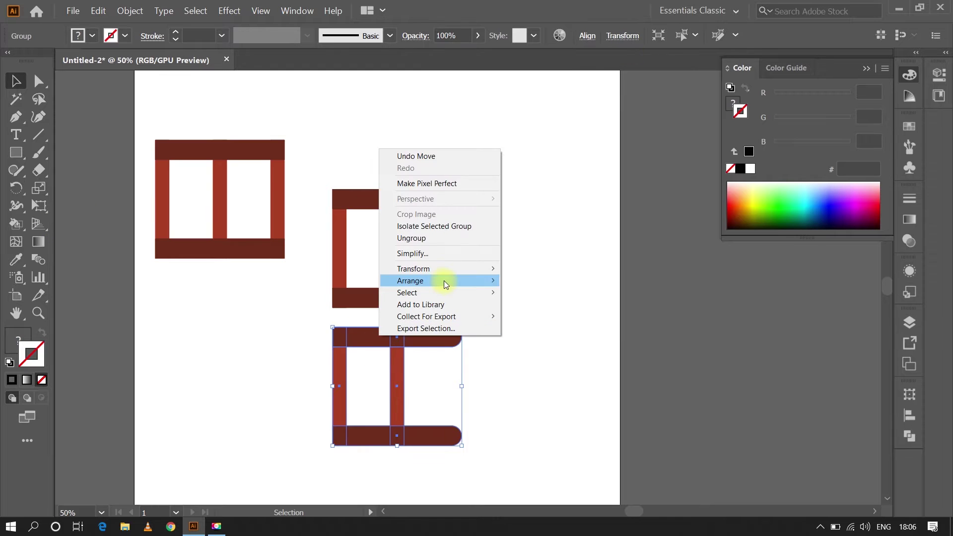
click(544, 297)
Group each of the three ladder tiles, then select the left tile for a brush
drag(310, 111, 121, 276)
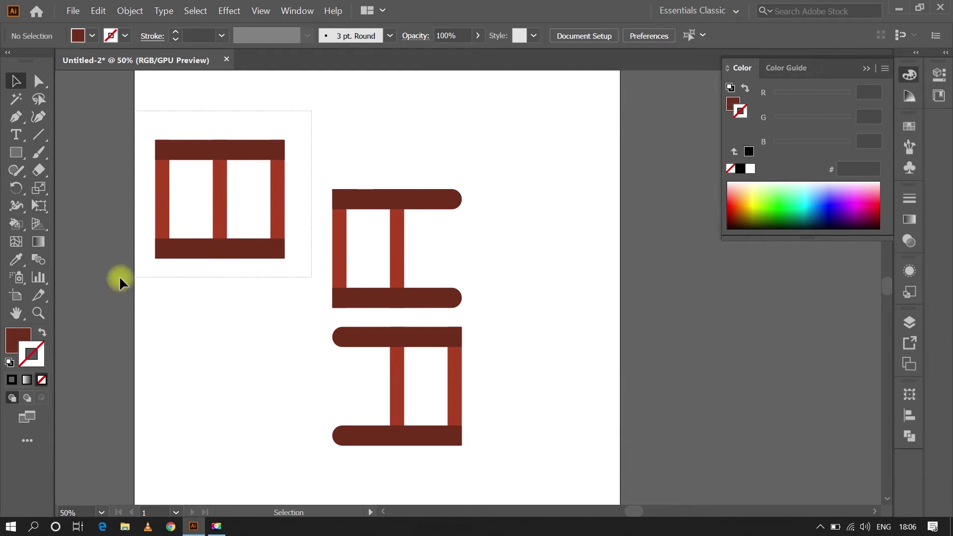
key(ctrl+g)
drag(321, 171, 493, 314)
drag(310, 321, 487, 433)
key(ctrl+g)
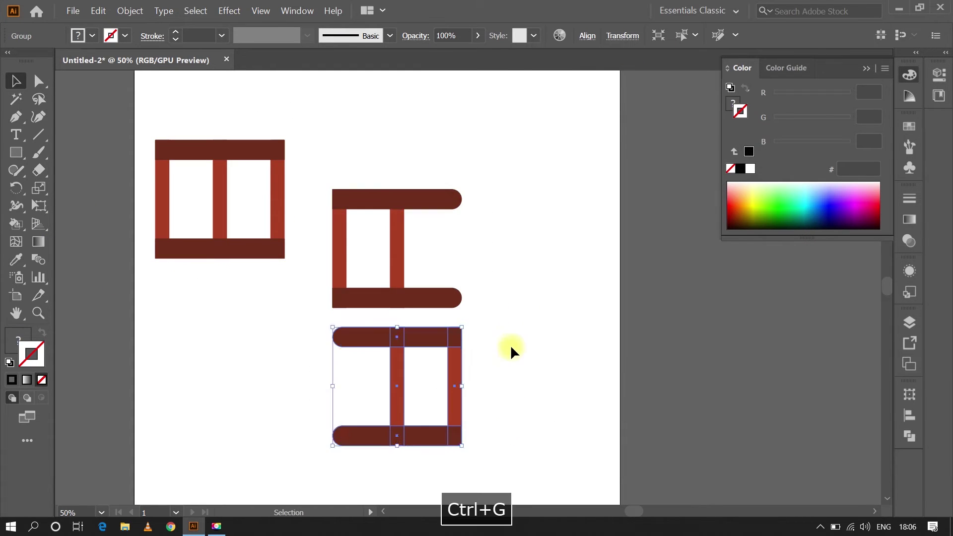
drag(125, 263, 298, 131)
click(908, 147)
Make a pattern brush from the left tile, with the middle tile as start and bottom tile as end
drag(801, 225, 802, 227)
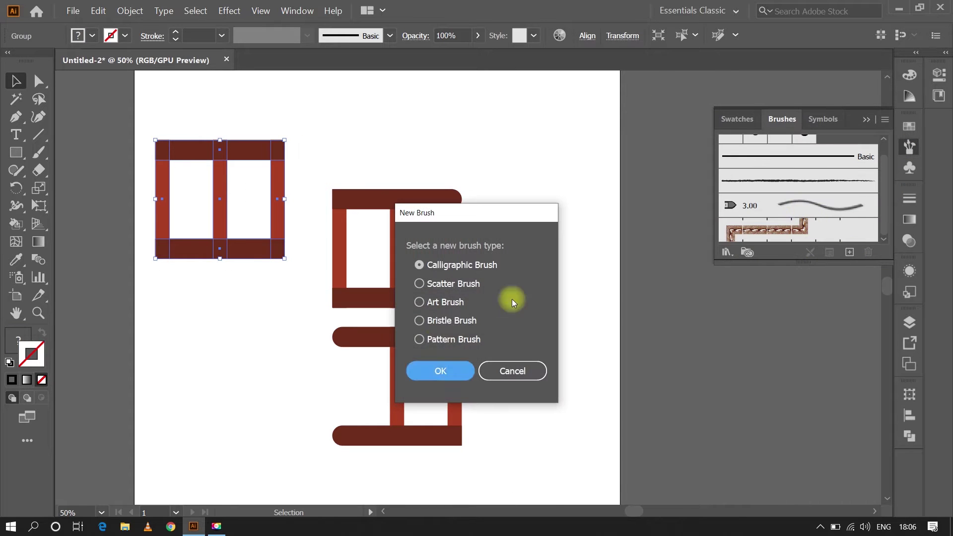
key(Return)
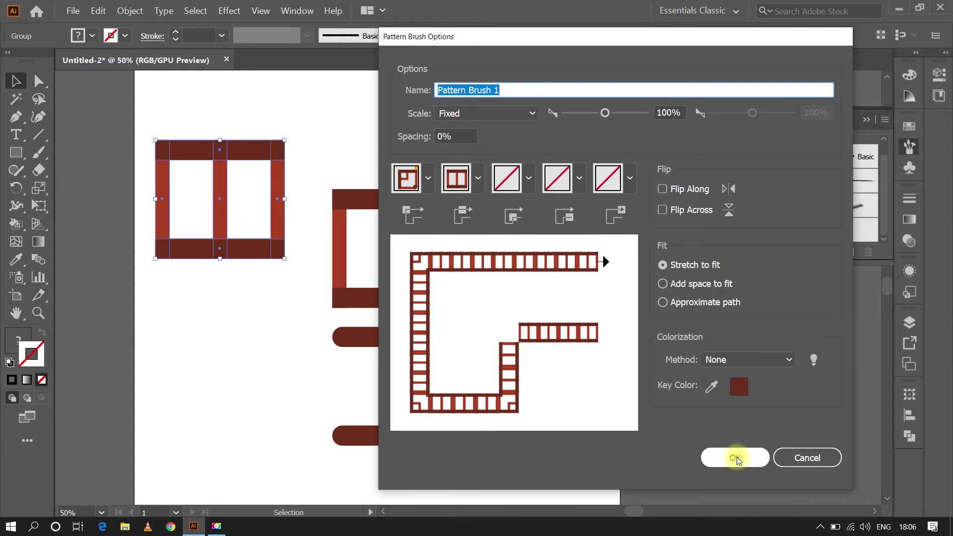
click(735, 457)
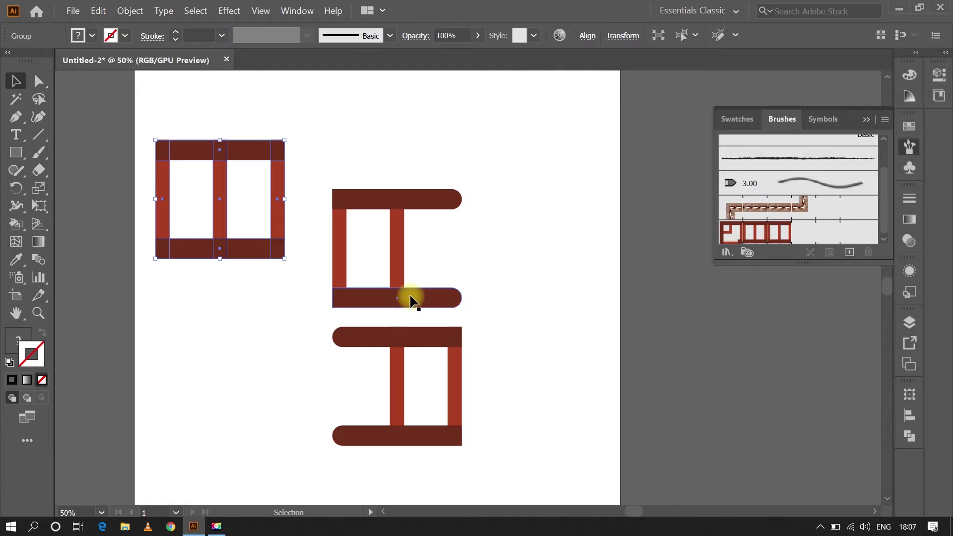
drag(411, 300, 839, 236)
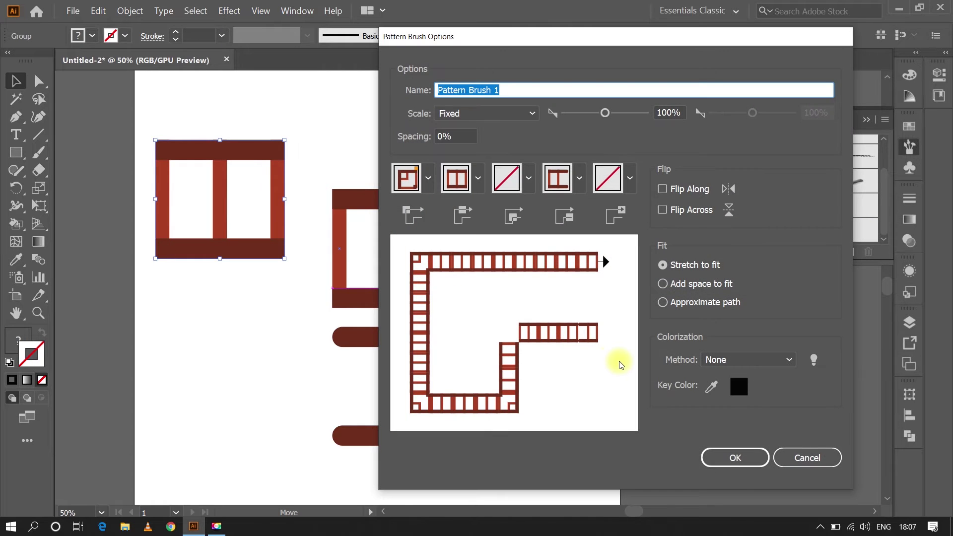
click(796, 457)
drag(421, 312, 825, 239)
click(735, 458)
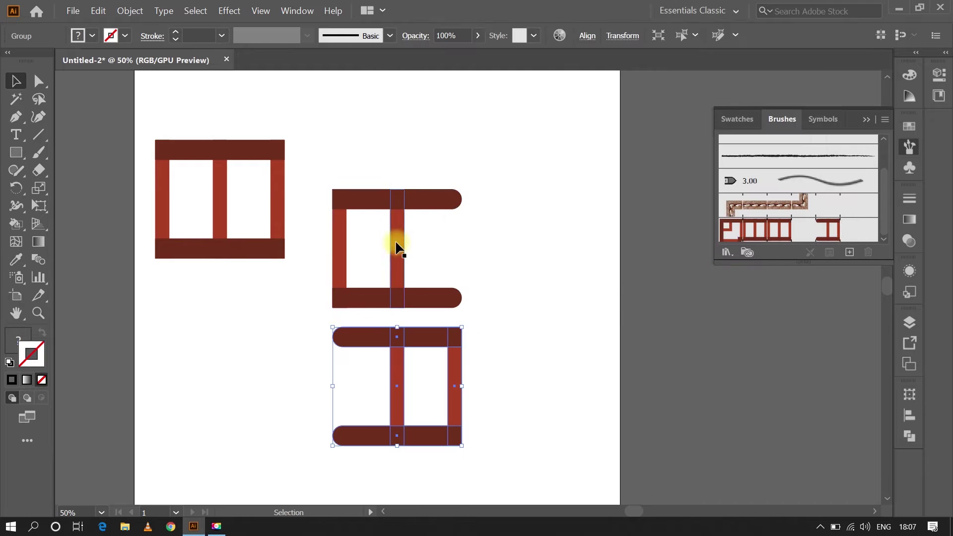
drag(397, 245, 840, 221)
click(734, 395)
Draw a vertical straight line across the page
click(573, 285)
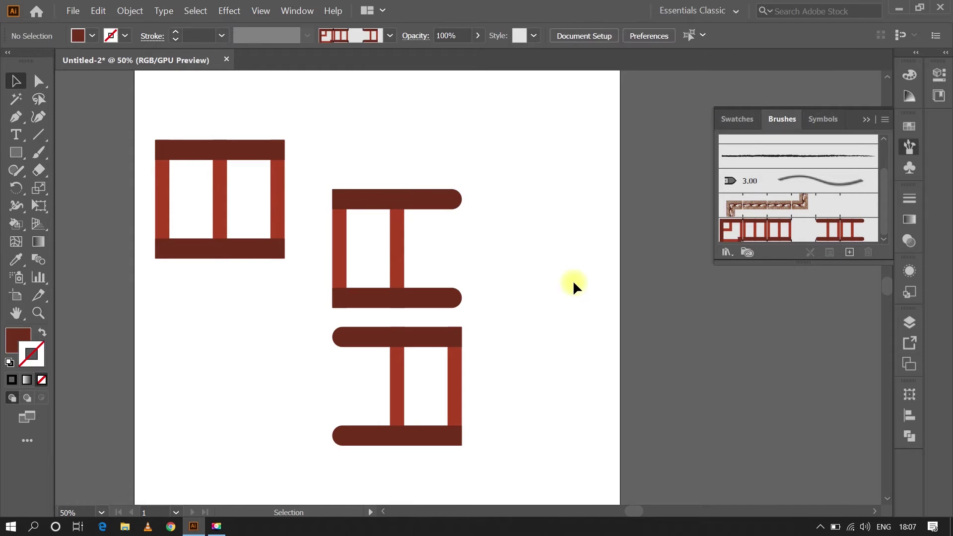
click(34, 141)
drag(518, 128, 518, 428)
Apply the ladder brush to the vertical line, then delete all the test artwork
click(811, 221)
click(16, 81)
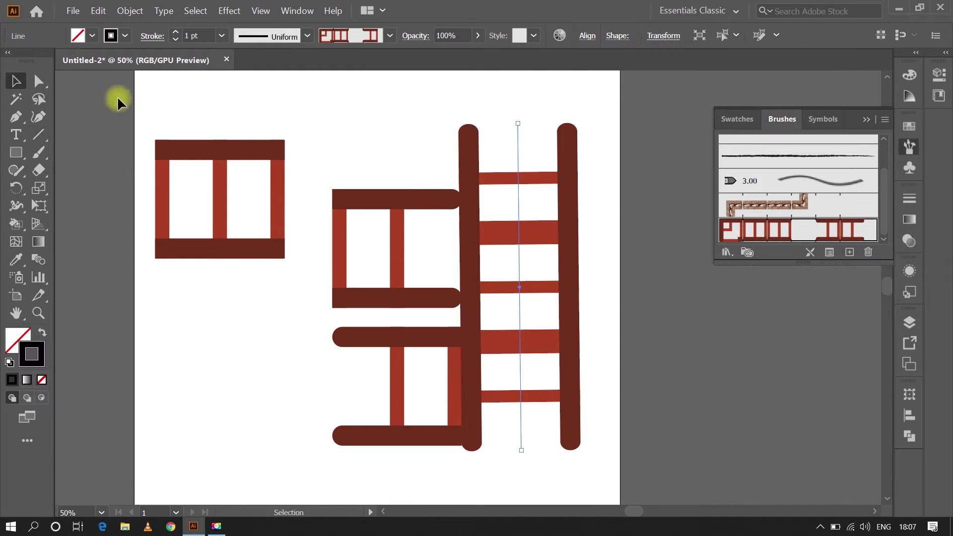
click(117, 96)
key(ctrl+a)
key(Delete)
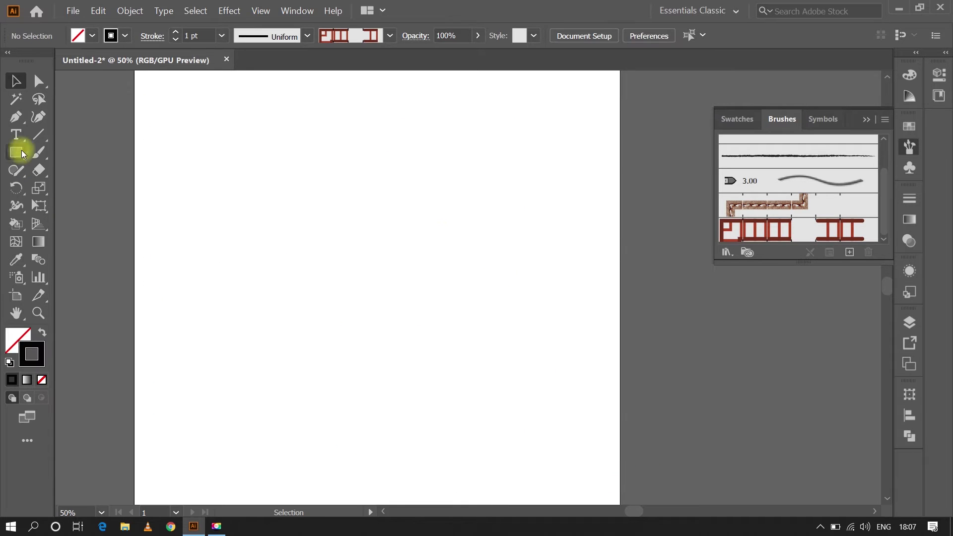
Draw a diagonal ladder-brush stroke scaled to 55%, then begin saving the brushes as a library
click(38, 134)
drag(209, 101, 424, 470)
click(774, 230)
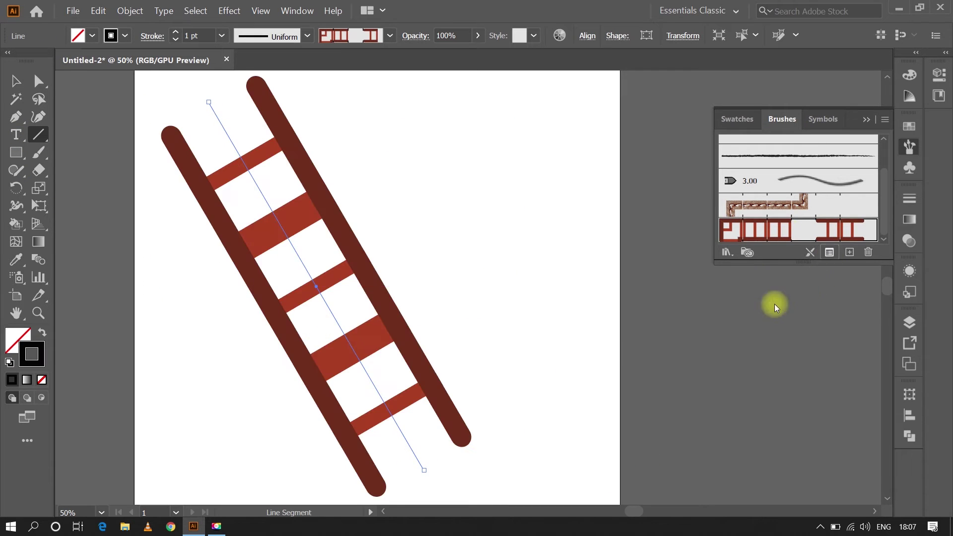
click(829, 252)
mouse_move(716, 206)
mouse_down()
mouse_move(703, 207)
mouse_move(728, 210)
mouse_move(694, 206)
mouse_up()
click(521, 383)
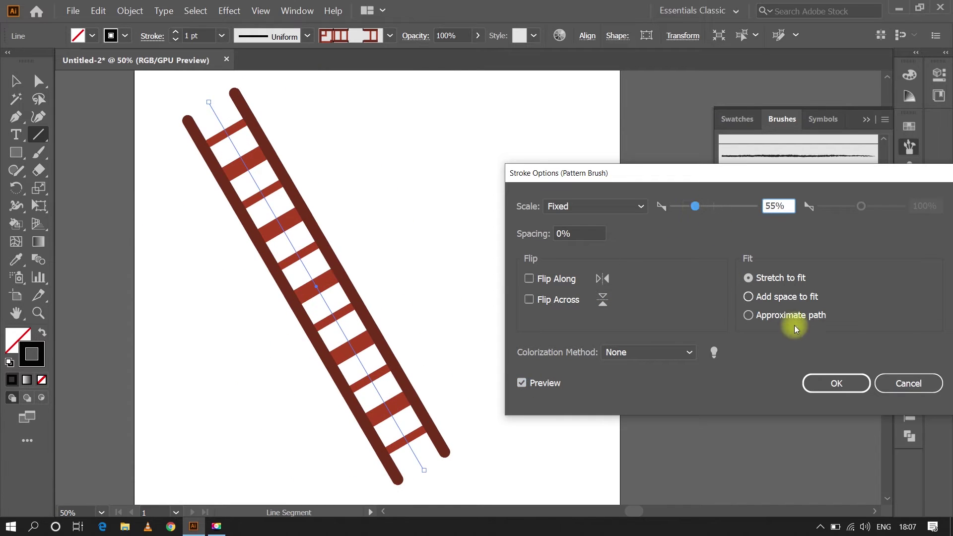
click(836, 383)
click(16, 80)
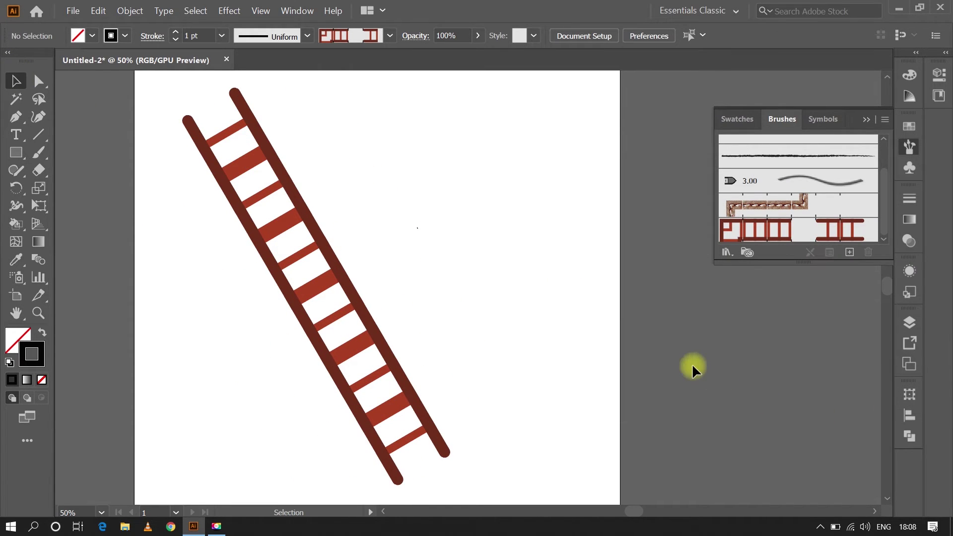
click(727, 252)
click(760, 411)
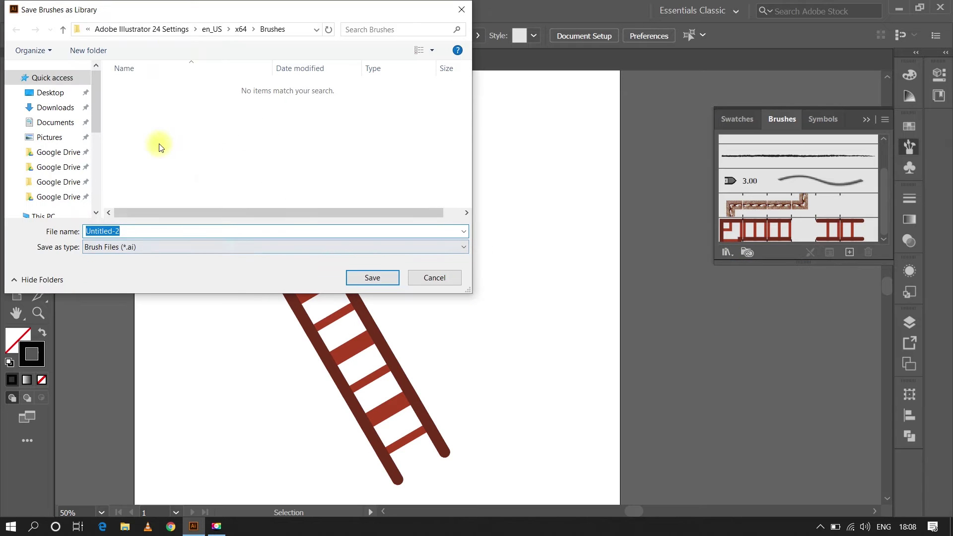
Save the brush library under the name 'ladder'
key(Return)
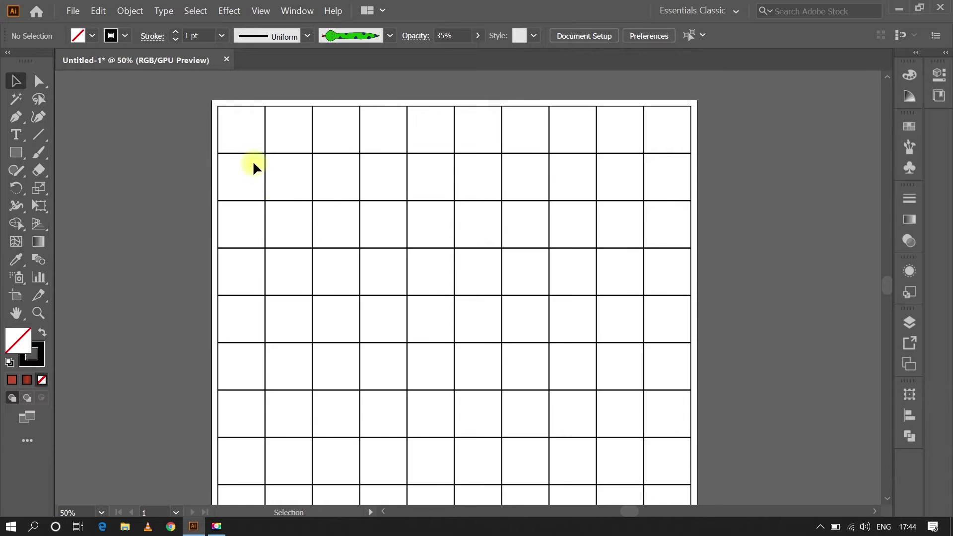
Unlock Layer 1 in the Layers panel and select the entire 10×10 grid
alt+scroll(252, 159, down, 1)
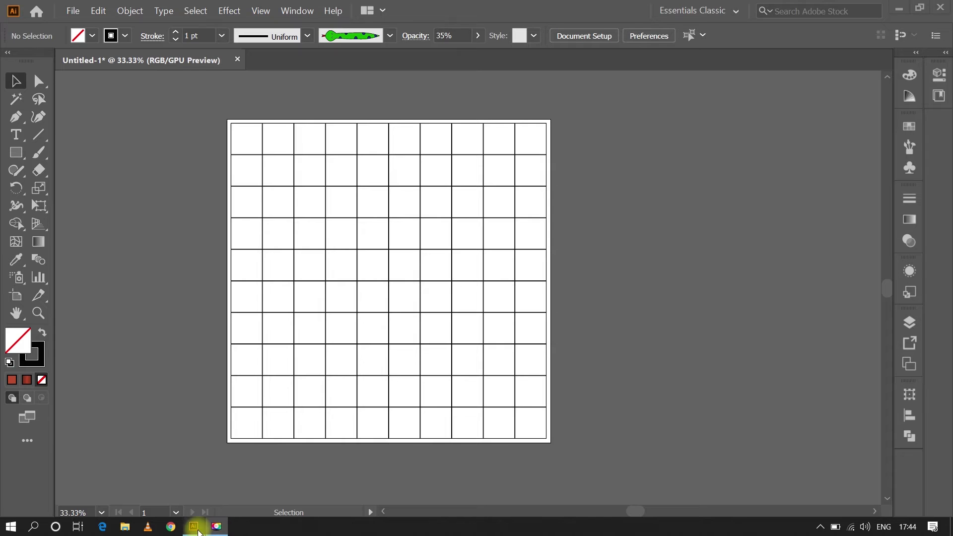
click(911, 126)
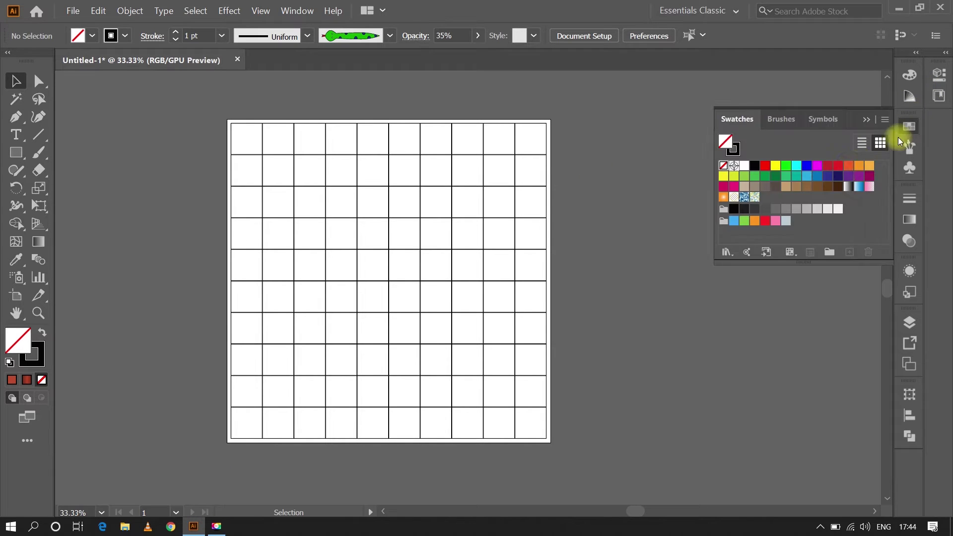
click(508, 223)
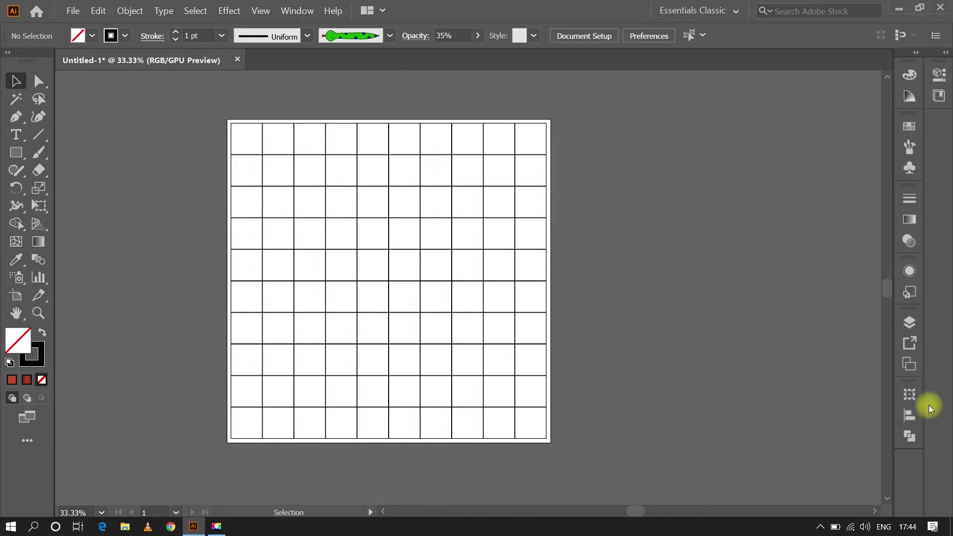
click(908, 322)
click(744, 356)
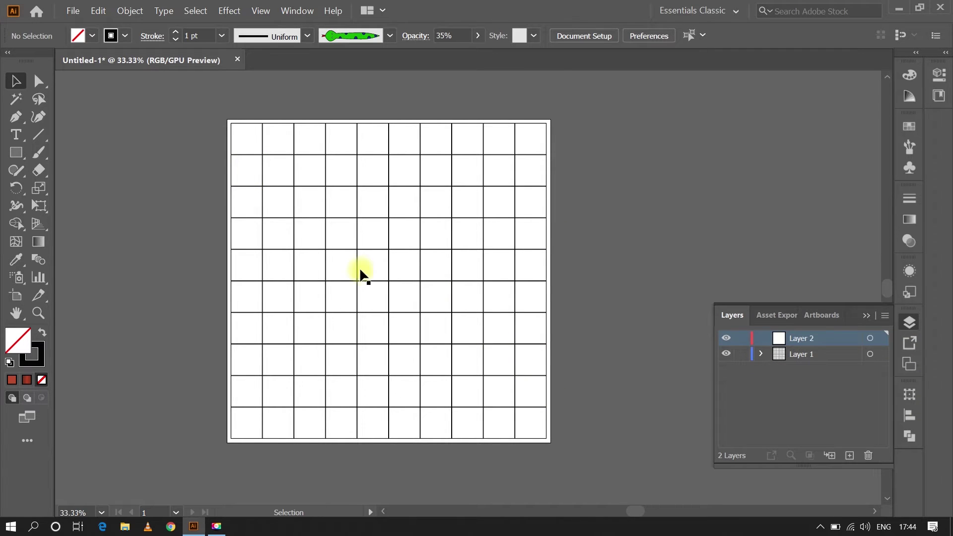
key(ctrl+a)
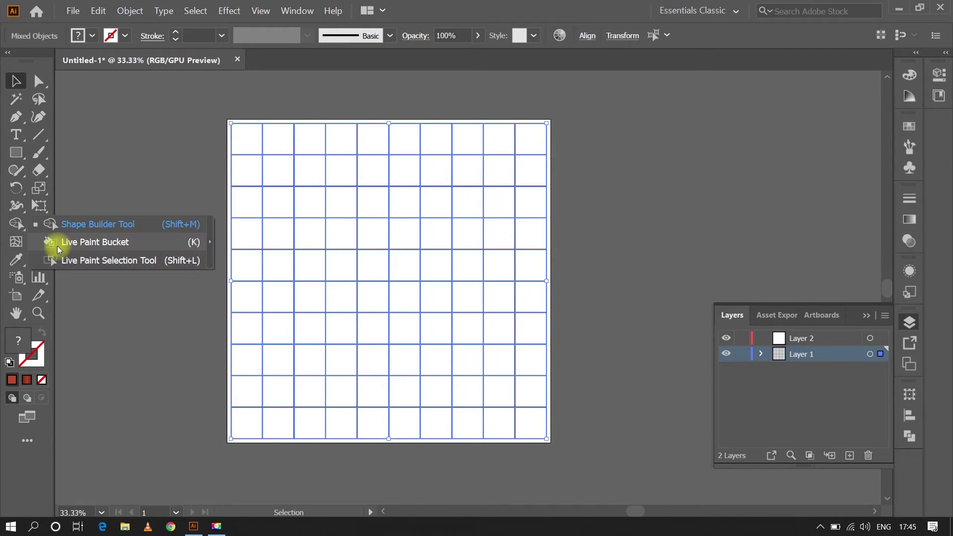
Make the grid a Live Paint group; fill the top-left cell light blue and its neighbours pink
drag(16, 224, 54, 241)
click(277, 214)
click(909, 126)
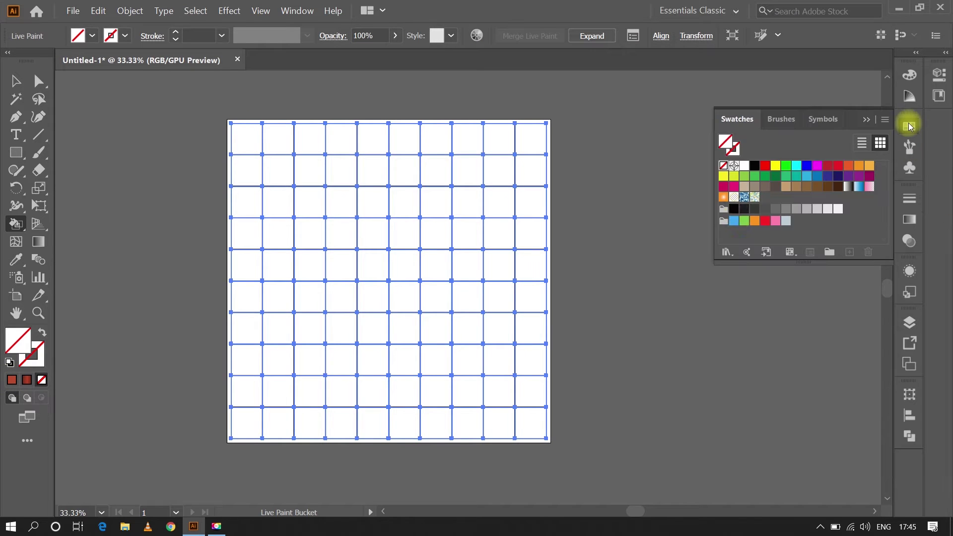
click(786, 220)
click(246, 139)
click(775, 221)
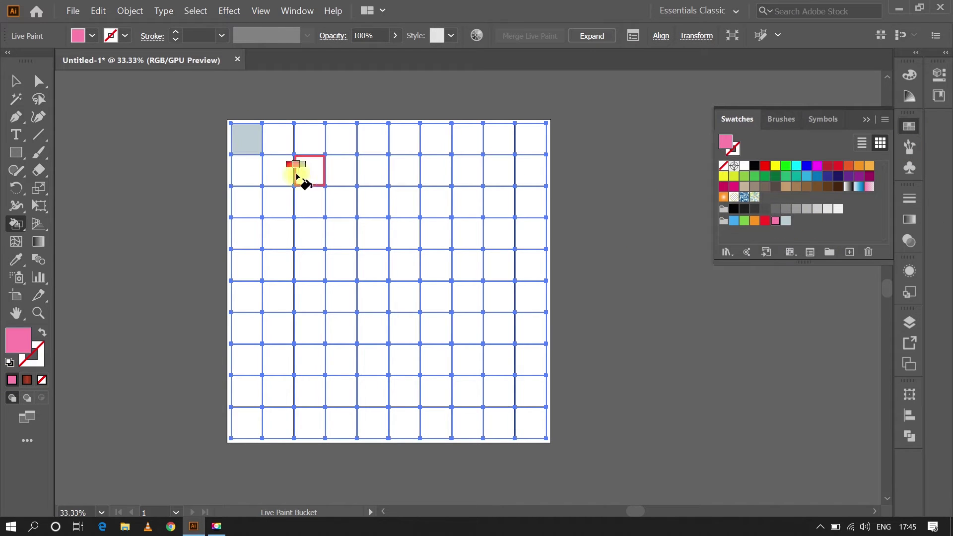
click(247, 170)
click(278, 139)
Paint the next diagonals red, orange and green from the left edge upward
click(765, 220)
click(246, 202)
click(754, 220)
click(247, 233)
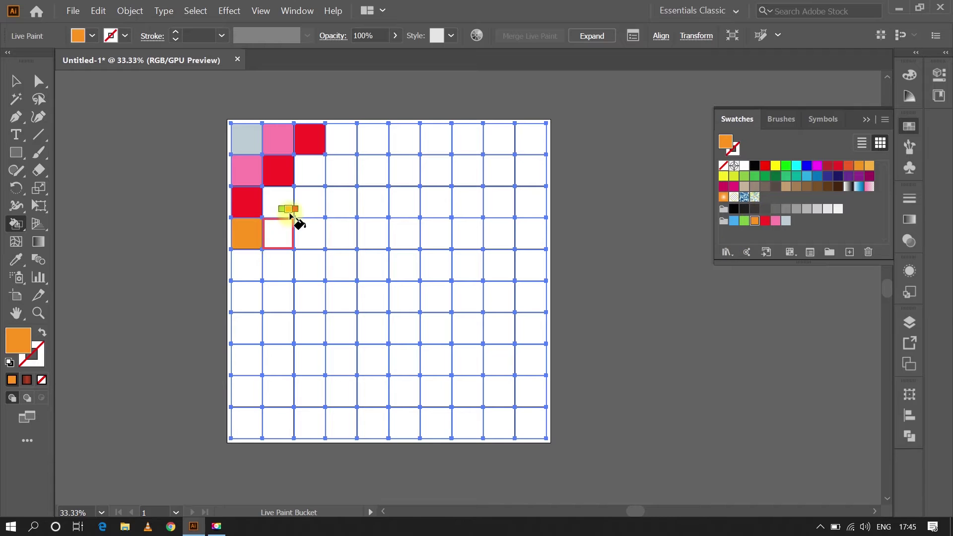
click(278, 202)
click(310, 170)
click(744, 220)
drag(247, 265, 372, 138)
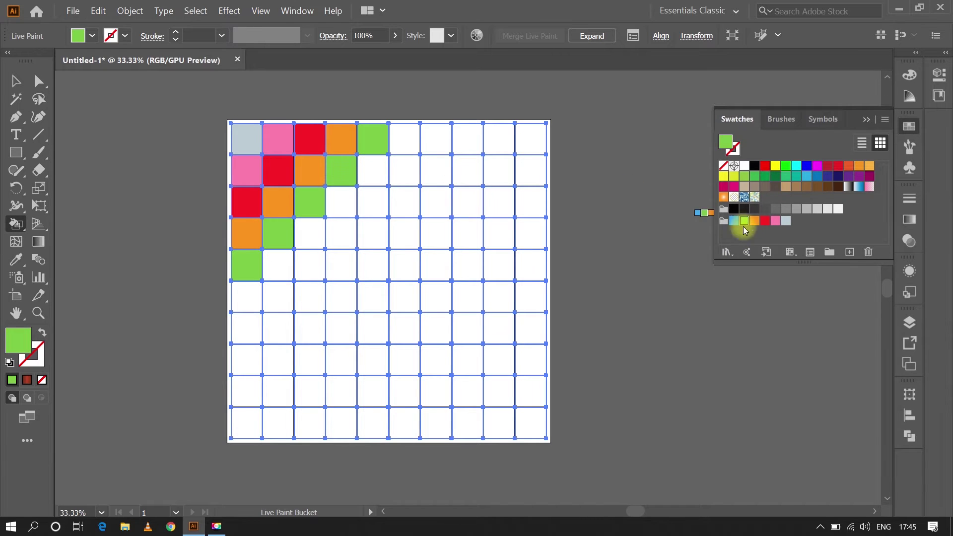
Paint further diagonal bands blue, light grey, pink, orange and green up to the top-right cell
click(733, 220)
drag(247, 296, 404, 138)
click(785, 221)
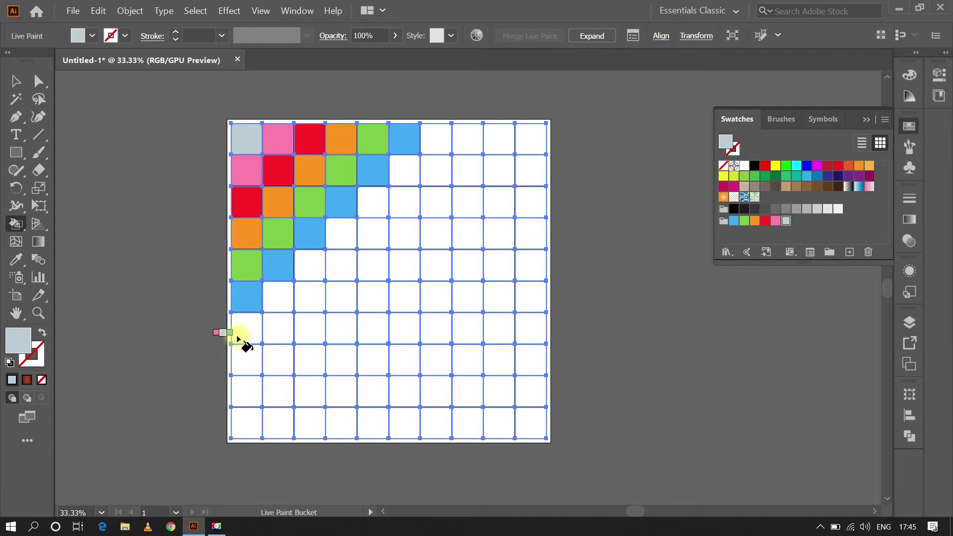
drag(246, 327, 435, 141)
click(775, 220)
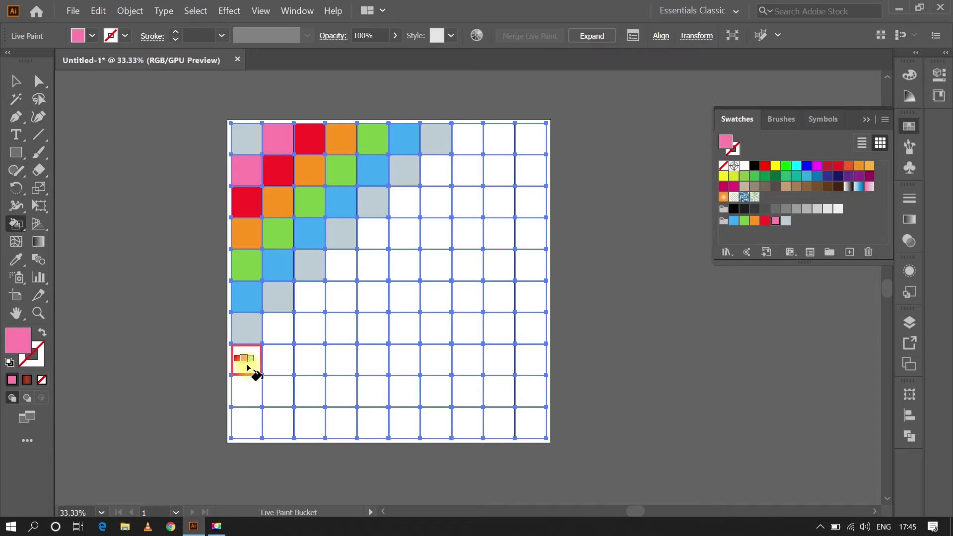
drag(247, 359, 467, 139)
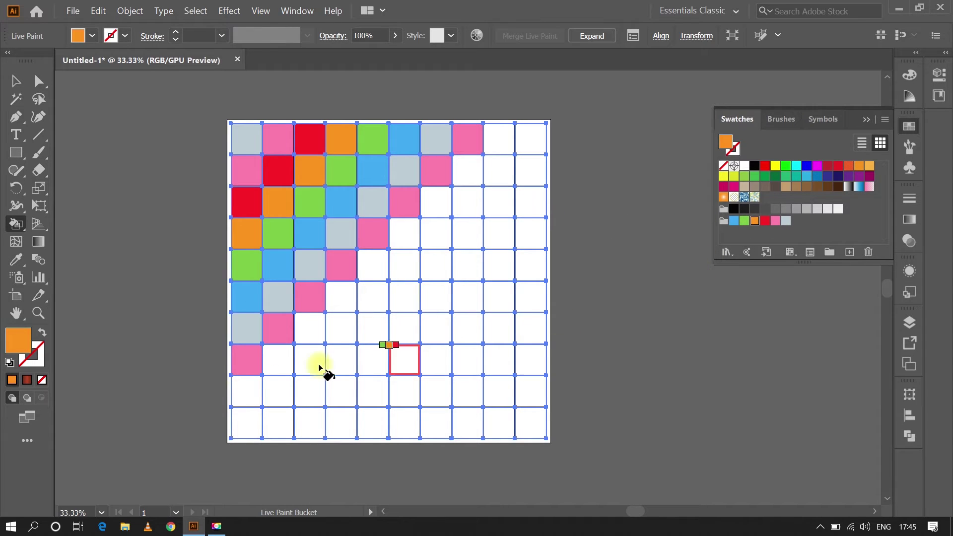
drag(246, 391, 506, 169)
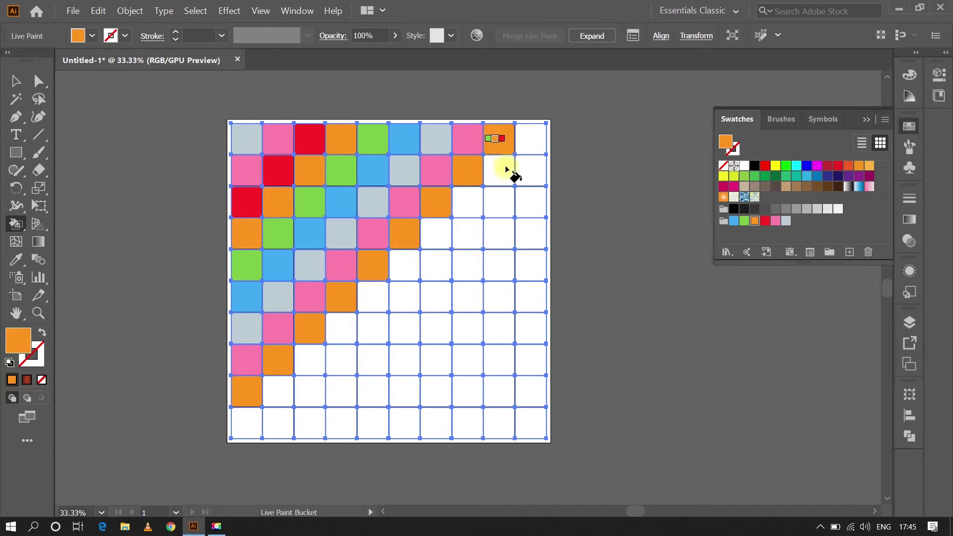
click(747, 222)
mouse_move(246, 422)
mouse_down()
mouse_move(302, 400)
mouse_move(374, 312)
mouse_move(548, 155)
mouse_up()
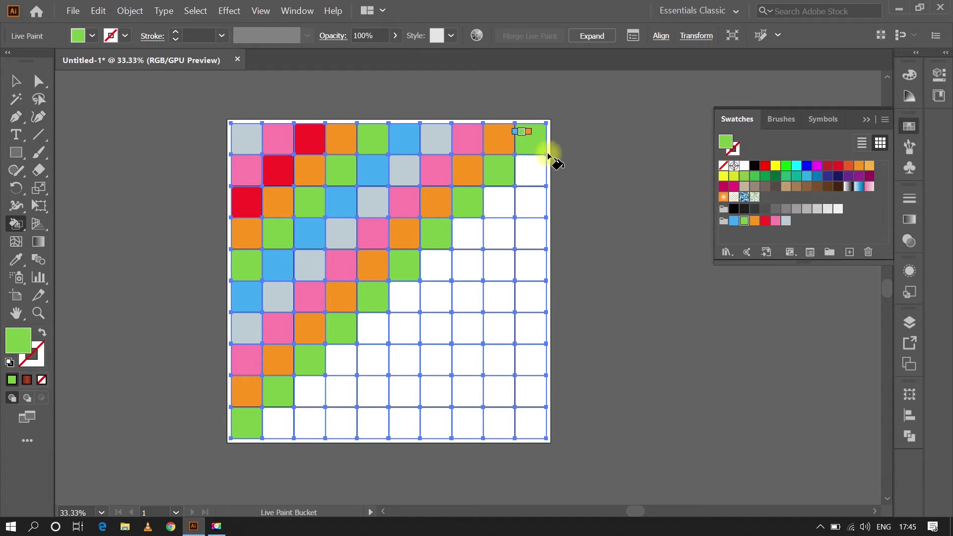
Paint bottom-row diagonal bands blue, light grey, pink and orange
click(733, 220)
drag(276, 423, 531, 176)
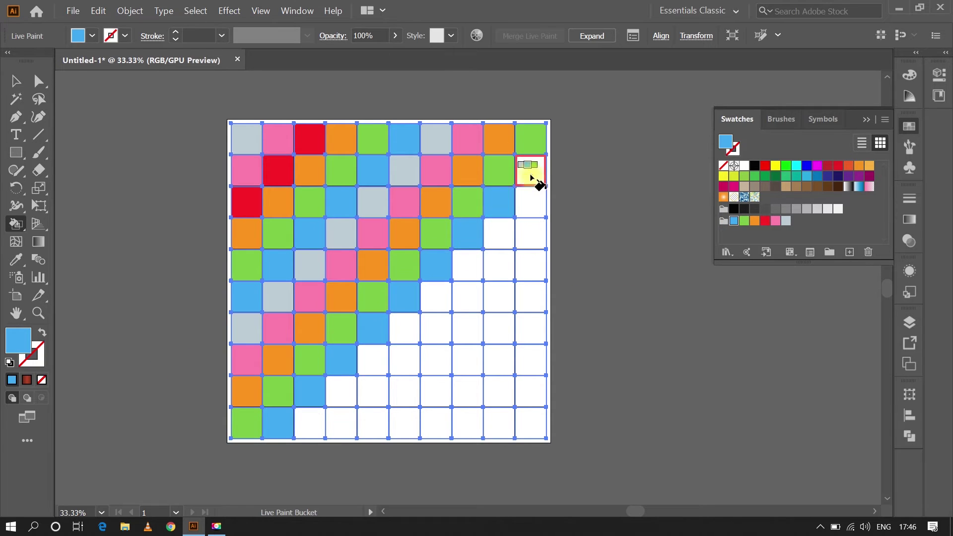
click(785, 220)
mouse_move(310, 423)
mouse_down()
mouse_move(387, 369)
mouse_move(467, 291)
mouse_move(566, 231)
mouse_up()
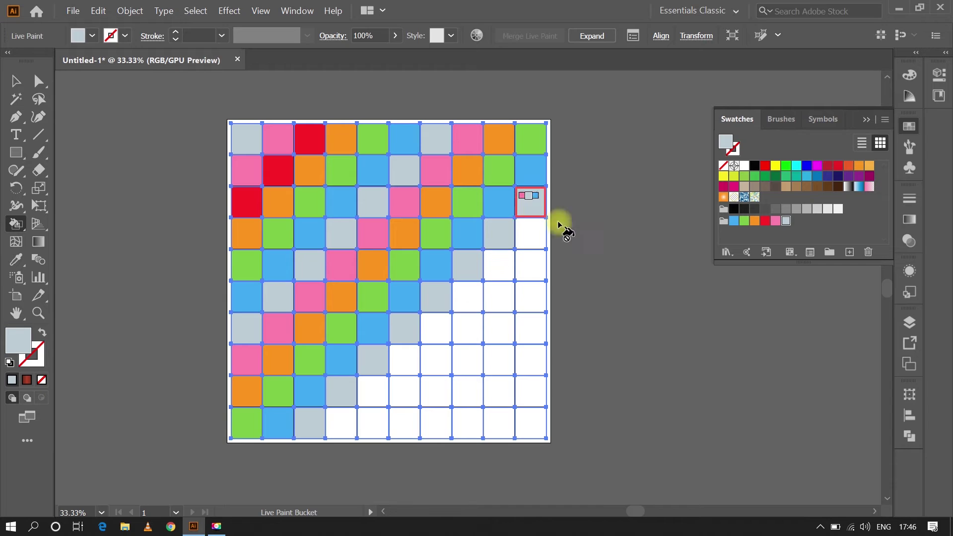
click(775, 220)
drag(341, 423, 530, 233)
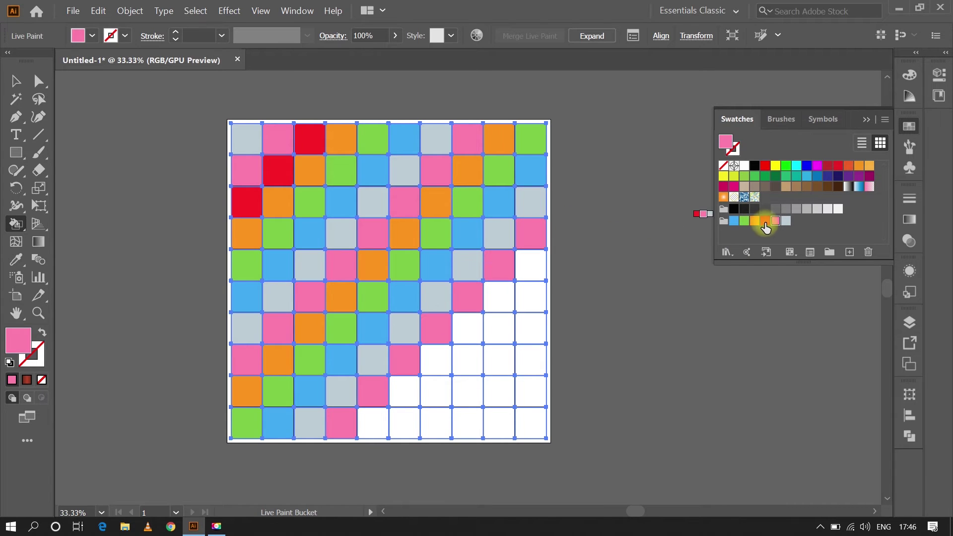
click(764, 221)
click(764, 220)
mouse_move(372, 423)
mouse_down()
mouse_move(489, 320)
mouse_move(530, 266)
mouse_up()
Paint the last lower-right bands green, blue, dark green, orange and grey, and recolour the red squares tan
click(743, 221)
drag(407, 430, 532, 302)
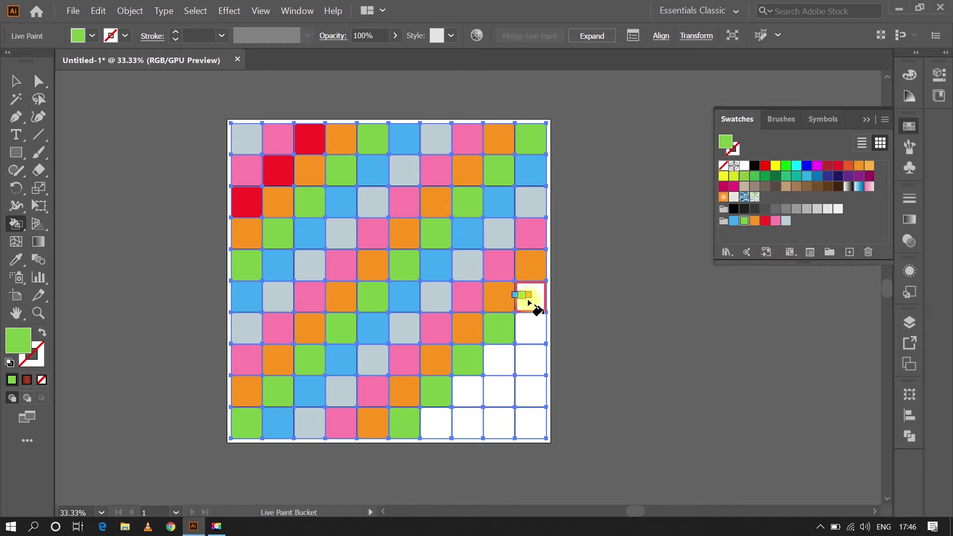
click(733, 220)
mouse_move(435, 423)
mouse_down()
mouse_move(504, 372)
mouse_move(530, 327)
mouse_up()
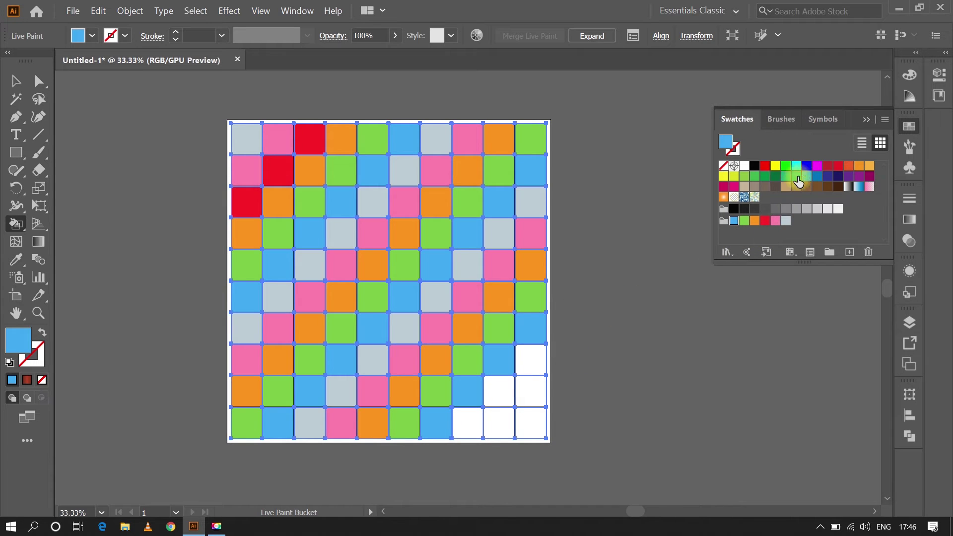
click(765, 176)
mouse_move(467, 423)
mouse_down()
mouse_move(489, 417)
mouse_move(530, 359)
mouse_up()
click(765, 220)
drag(499, 423, 530, 390)
click(785, 221)
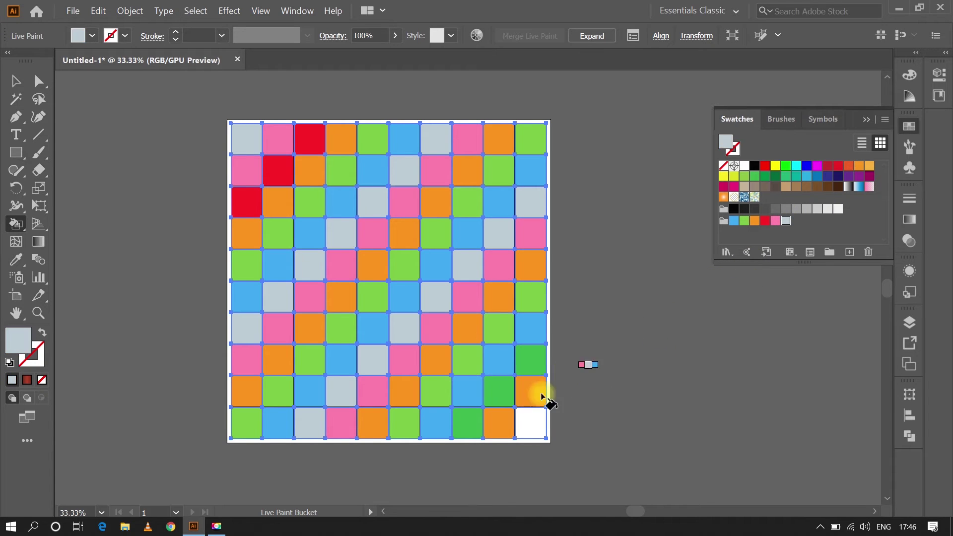
click(530, 423)
click(787, 186)
drag(248, 201, 309, 141)
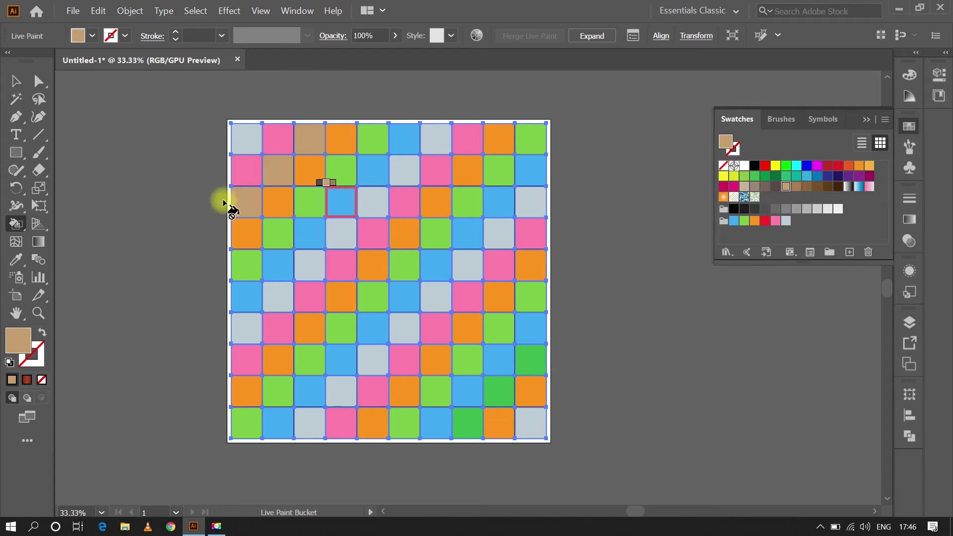
Give the board grid a 1 pt black outline
key(v)
click(198, 213)
click(304, 166)
click(175, 31)
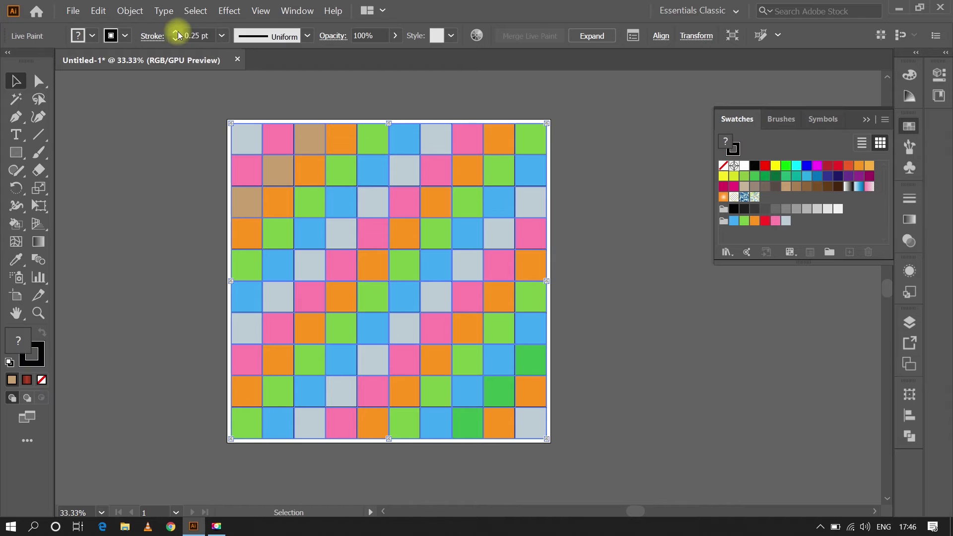
click(209, 228)
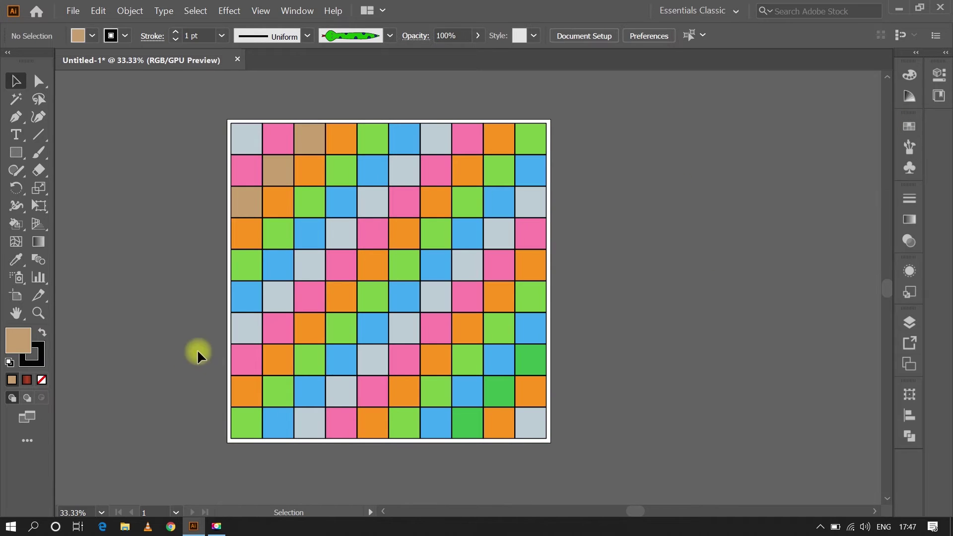
Make Layer 2 the active layer for labels, removing a stray empty text object
scroll(296, 389, up, 2)
scroll(297, 390, up, 3)
click(908, 322)
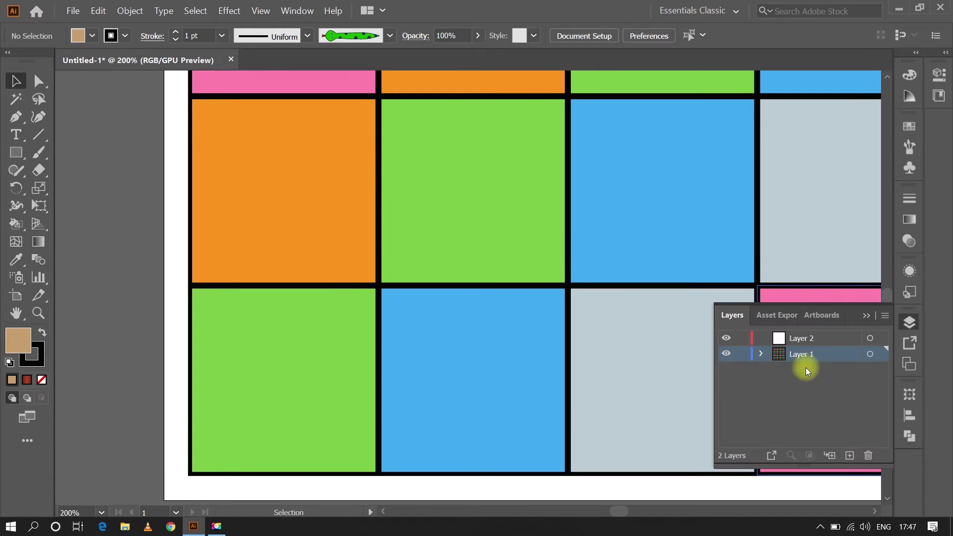
click(19, 181)
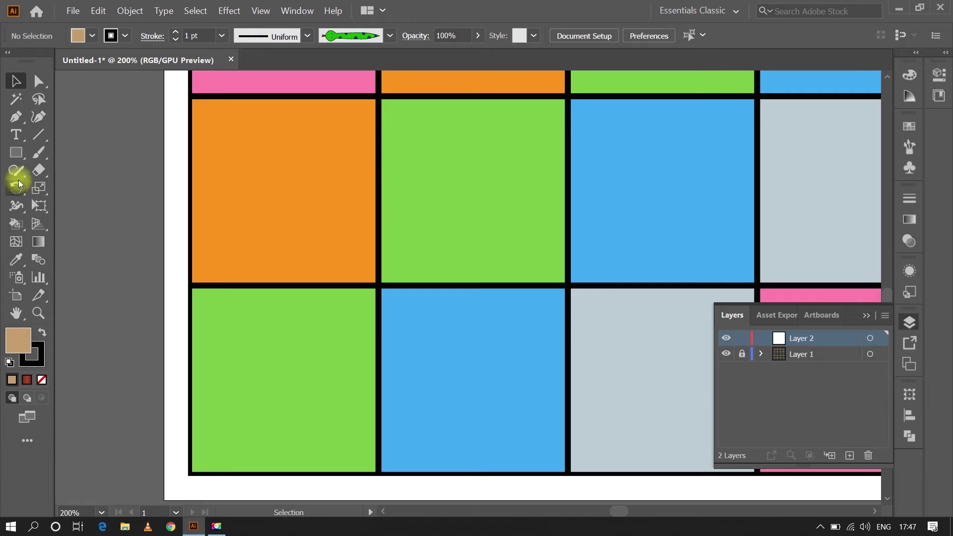
click(208, 452)
text(Start)
key(Escape)
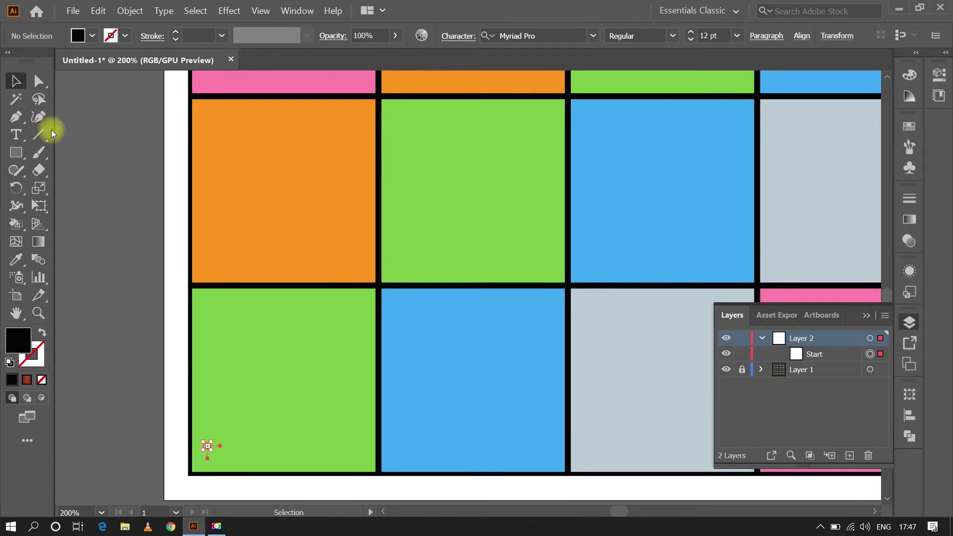
key(Delete)
Add an enlarged 'Start' label in the bottom-left square
key(t)
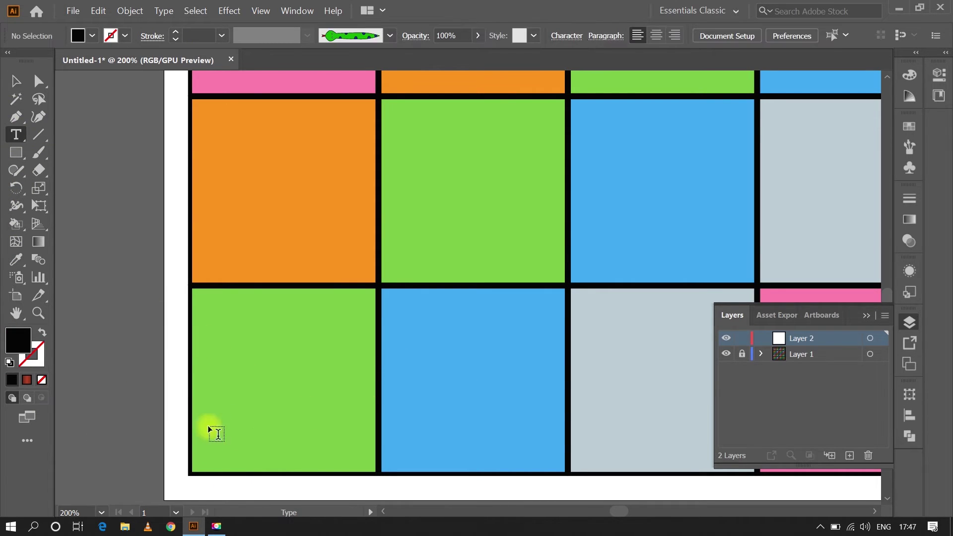
click(209, 422)
text(Start)
key(Escape)
drag(254, 427, 338, 477)
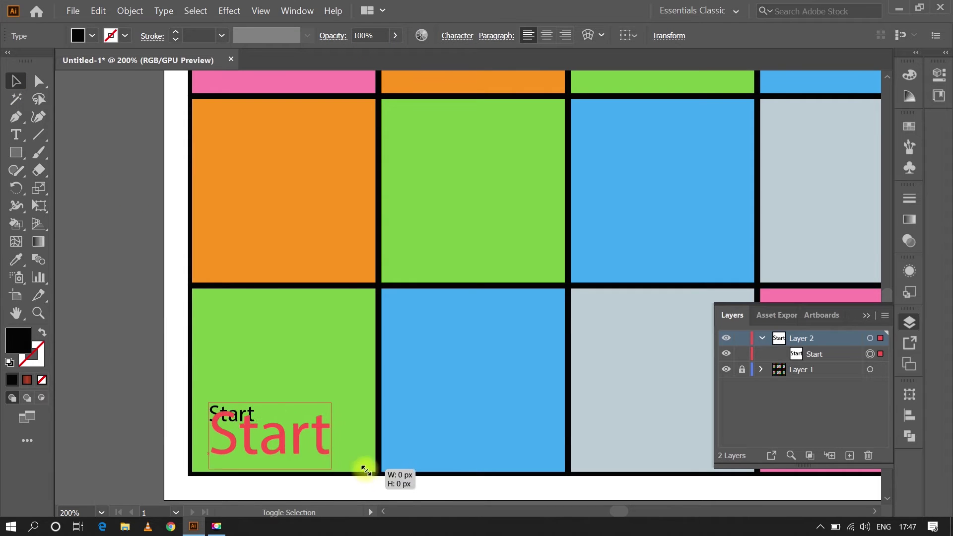
drag(338, 407, 347, 402)
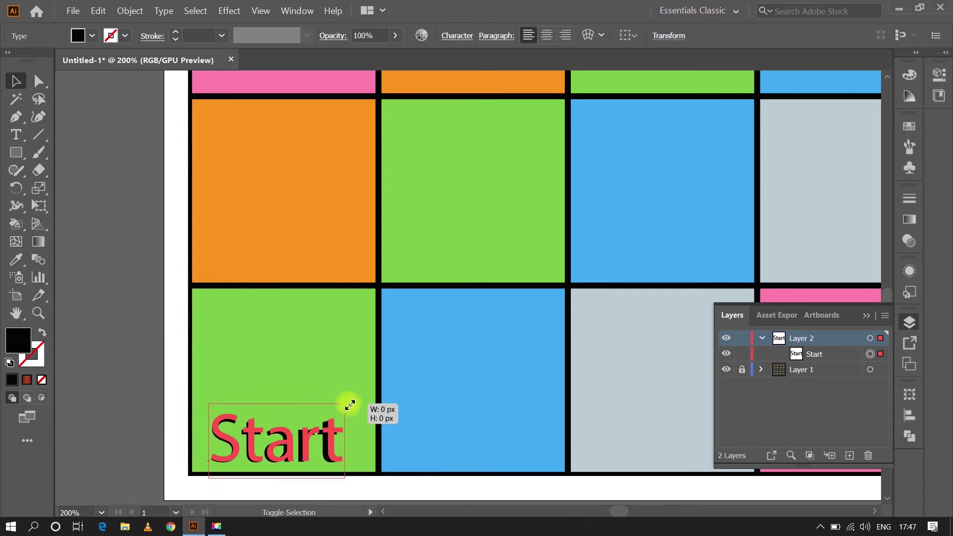
Colour the Start label pinkish red #F2205C
double_click(18, 340)
click(447, 191)
drag(494, 345, 494, 181)
click(432, 174)
key(Return)
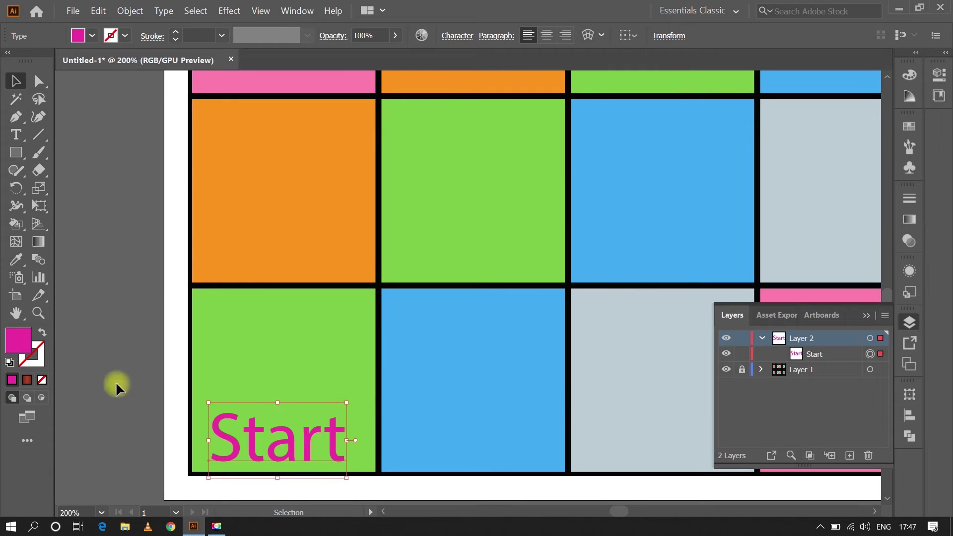
double_click(18, 340)
click(493, 174)
click(446, 176)
key(Return)
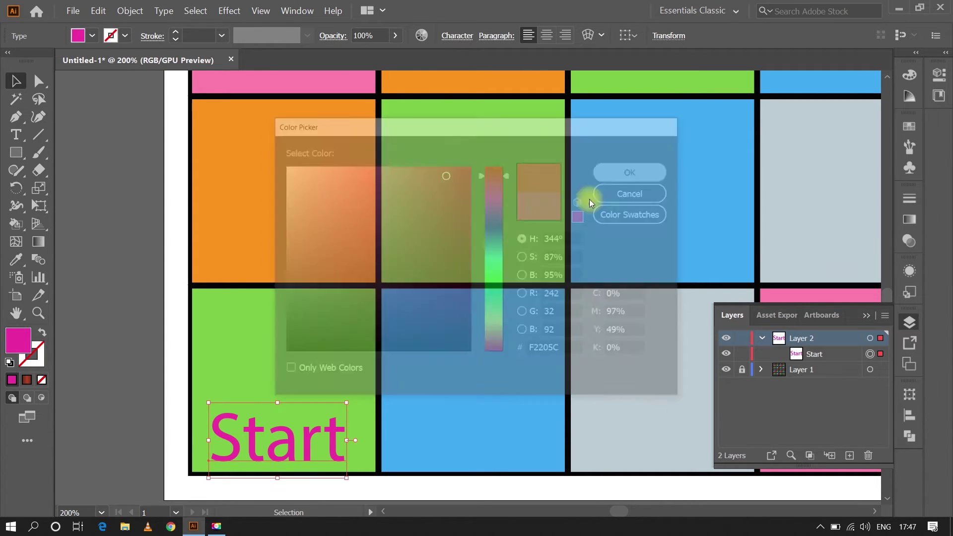
click(144, 372)
Copy the Start label up to the top-left square
scroll(213, 401, down, 5)
scroll(187, 377, up, 2)
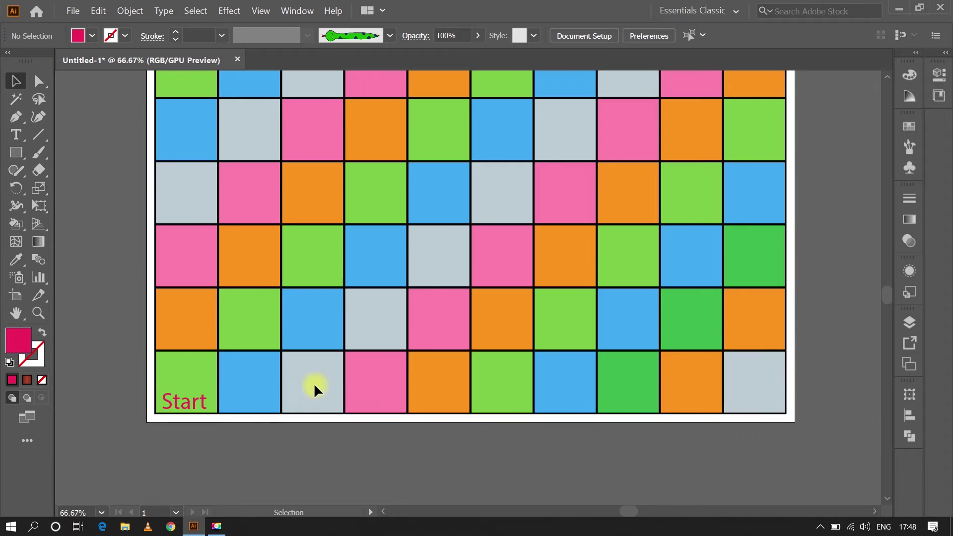
scroll(313, 382, down, 2)
click(281, 421)
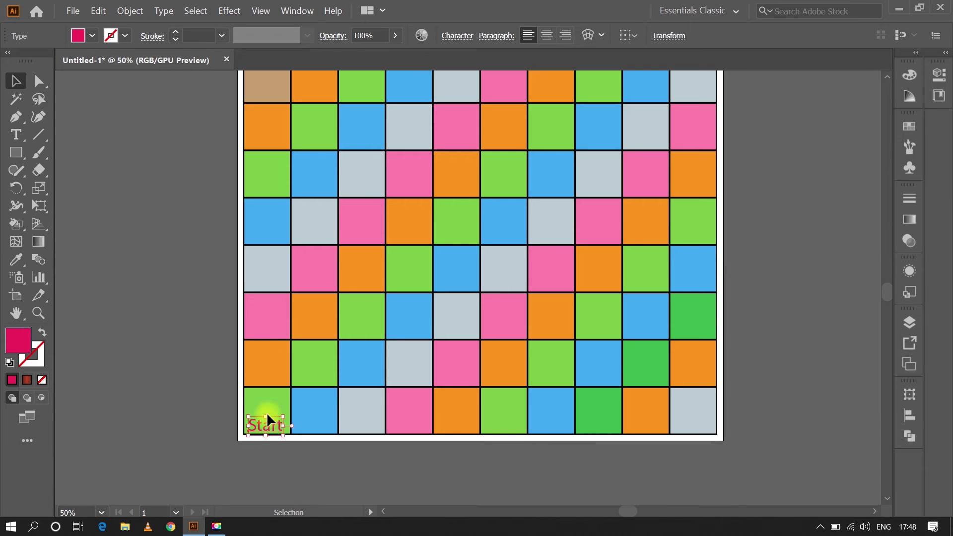
drag(267, 414, 267, 201)
Change the copied label to 'Finish' and nudge it slightly left within its square
scroll(267, 200, up, 4)
click(16, 134)
drag(203, 182, 366, 192)
text(Fin)
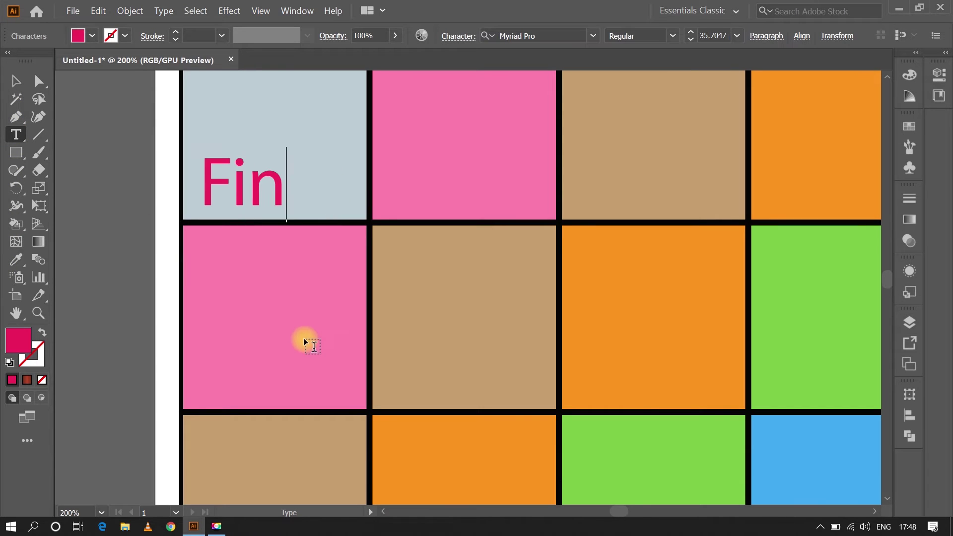
text(ish)
click(16, 80)
click(256, 185)
drag(256, 186, 213, 201)
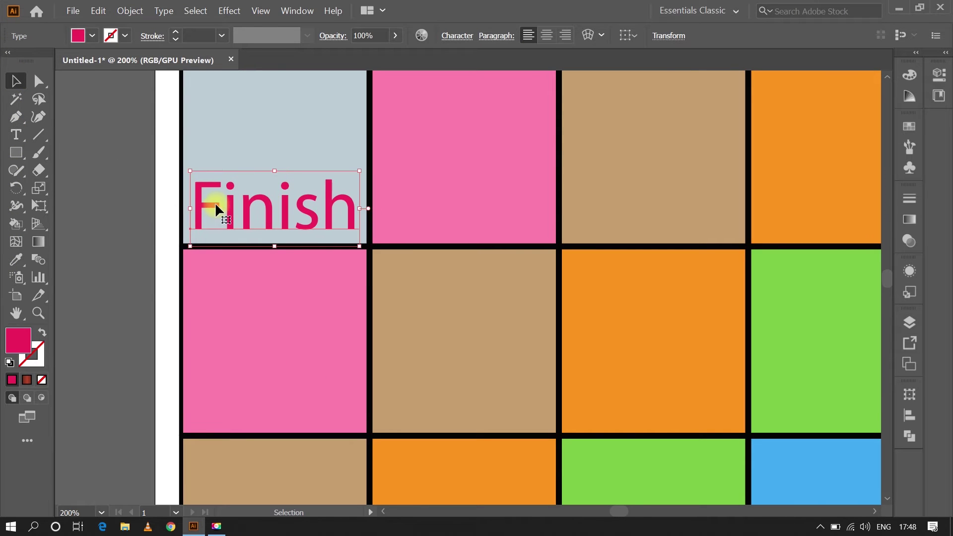
click(183, 181)
scroll(183, 181, down, 1)
scroll(183, 181, down, 4)
scroll(265, 478, up, 1)
scroll(281, 471, up, 2)
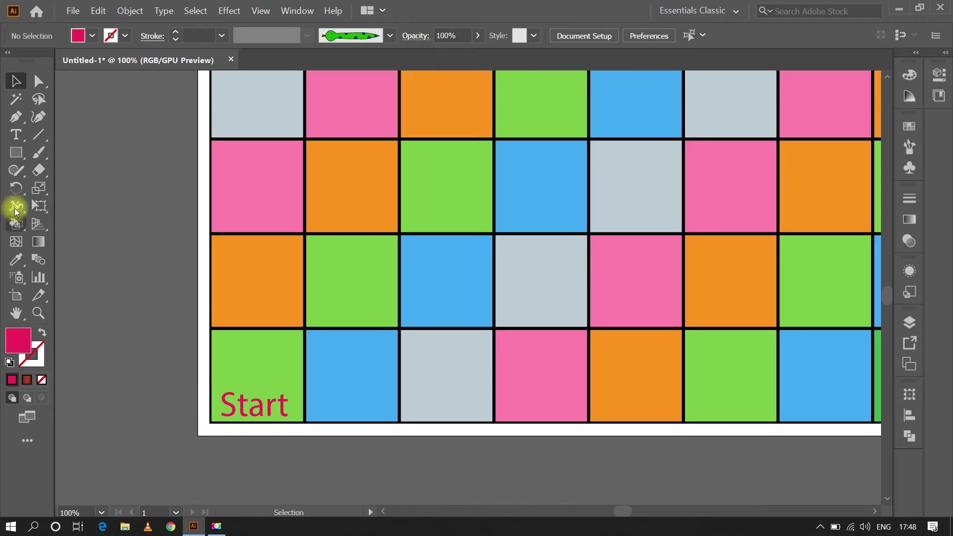
click(17, 133)
Type a 1 in the Start square, set it to News701 BT, and nudge it into the corner
scroll(233, 350, up, 3)
click(214, 342)
text(1)
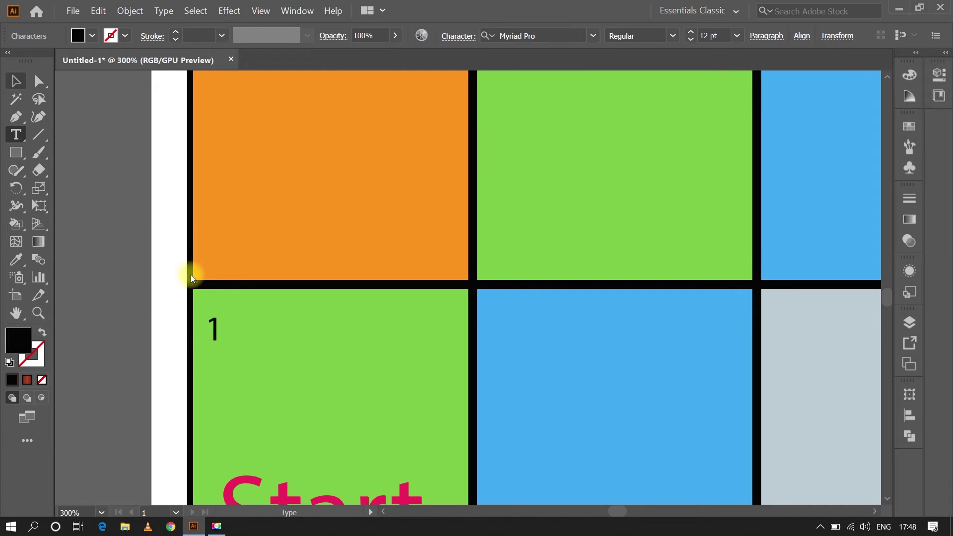
key(Escape)
click(457, 36)
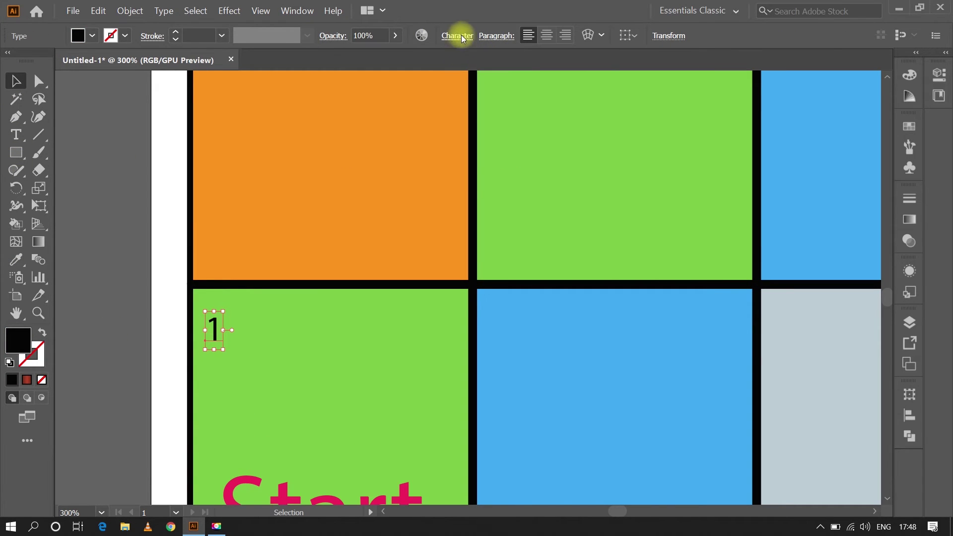
click(455, 36)
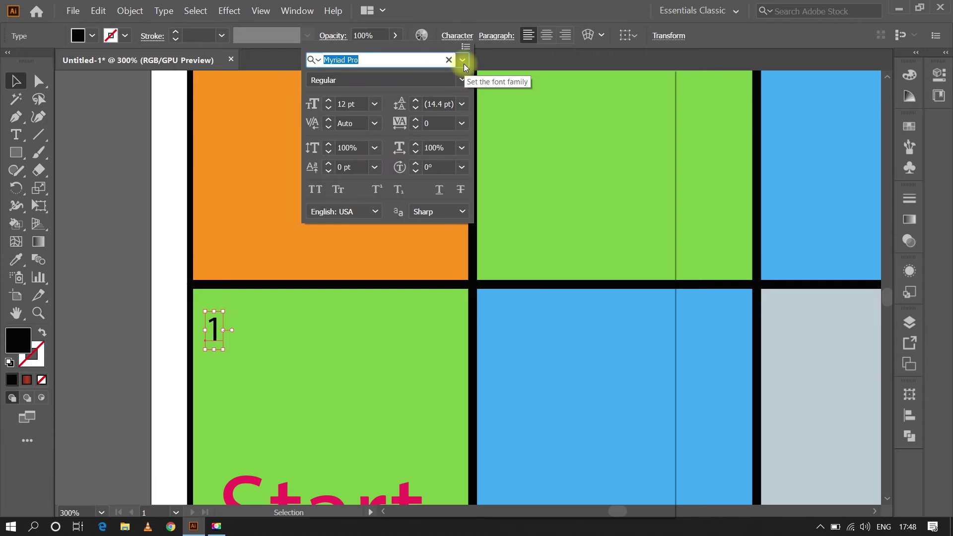
click(460, 60)
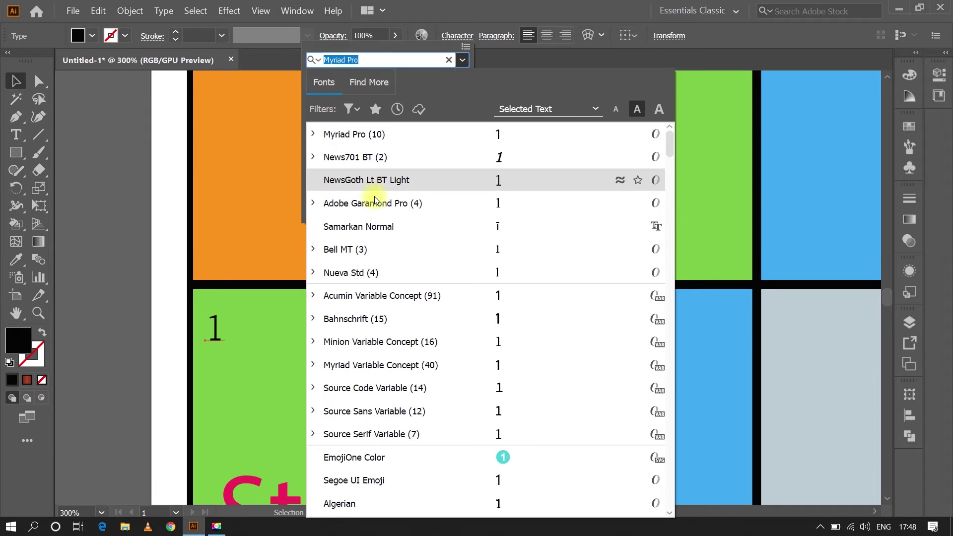
click(357, 157)
mouse_move(211, 325)
mouse_down()
mouse_move(209, 317)
mouse_move(499, 317)
mouse_up()
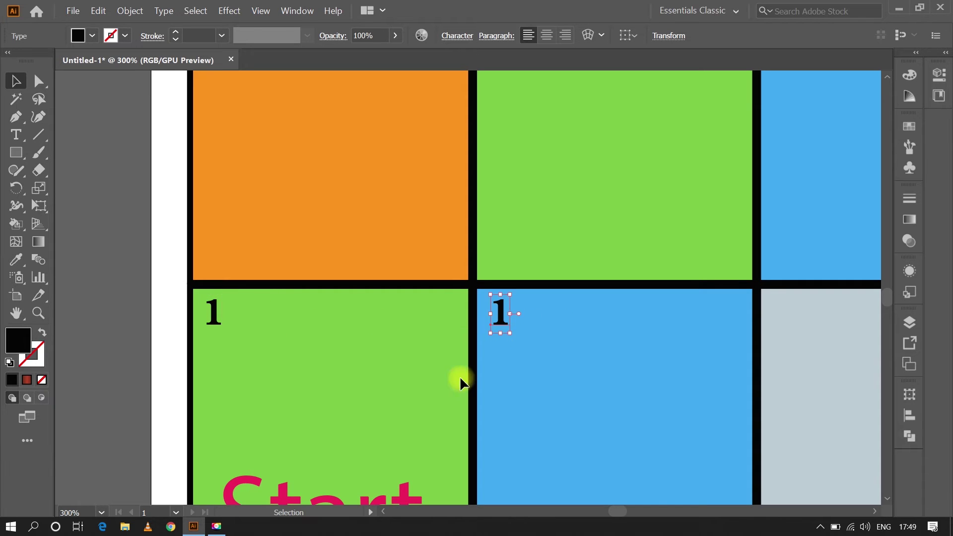
Alt-drag copies of the 1 into the next bottom-row squares
scroll(744, 323, down, 3)
scroll(626, 445, up, 3)
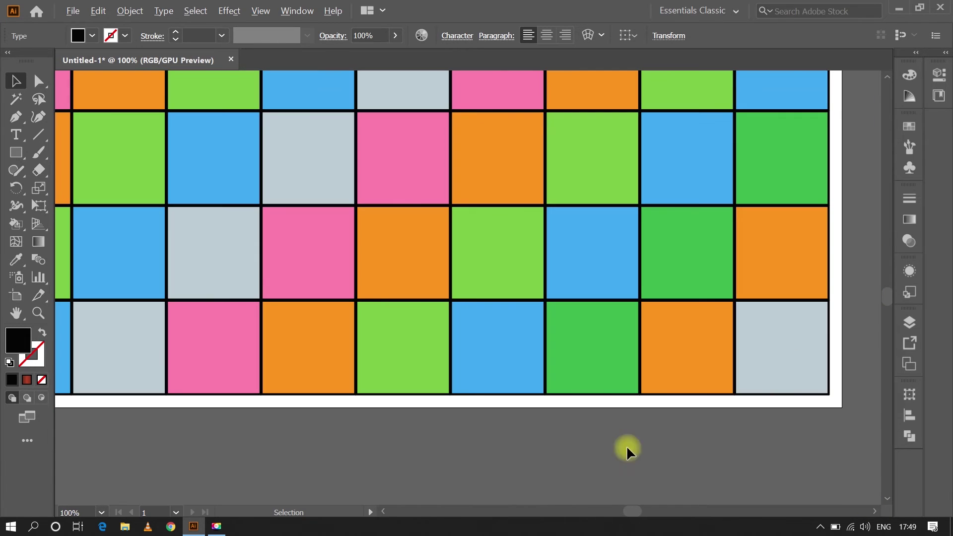
click(383, 511)
scroll(82, 311, up, 2)
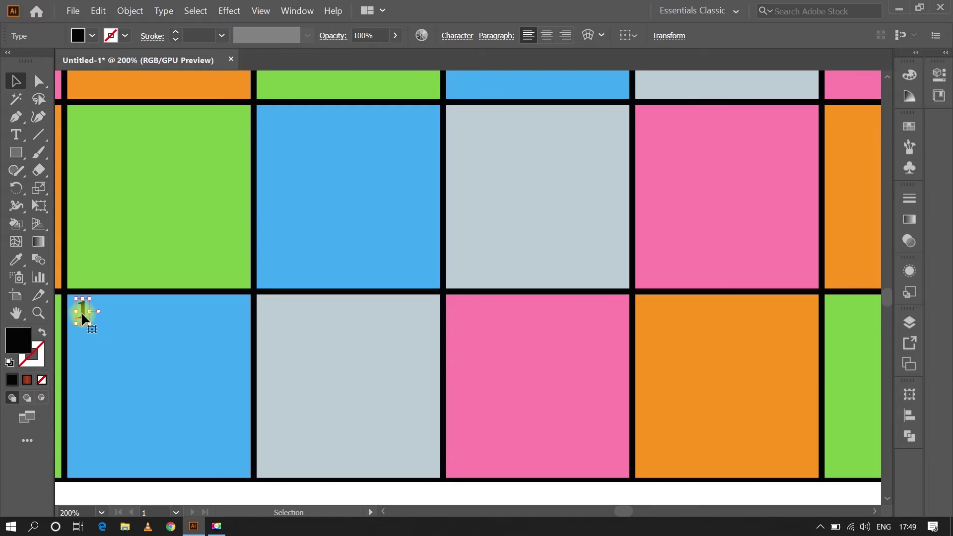
drag(82, 311, 842, 312)
click(874, 511)
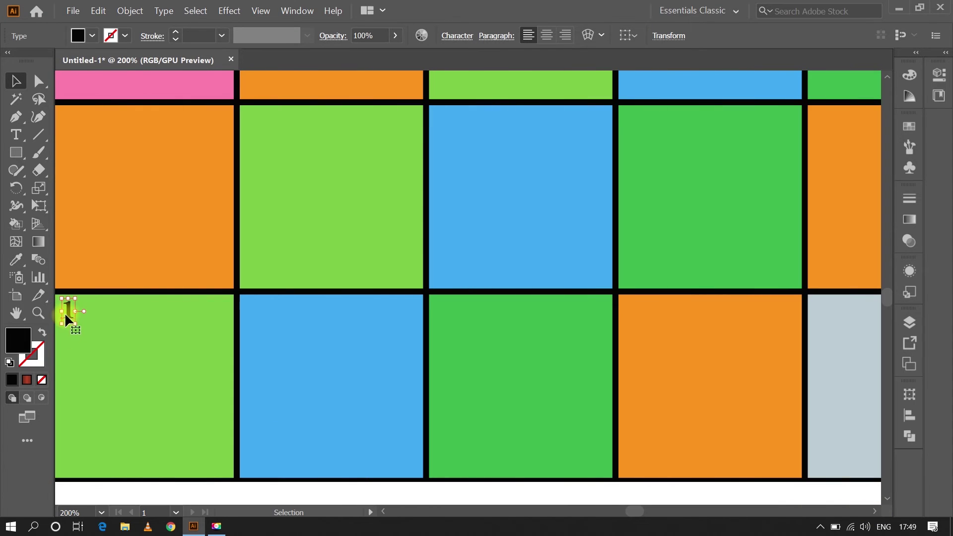
Copy the number into the remaining bottom-row squares through the orange square
drag(64, 312, 639, 311)
click(875, 511)
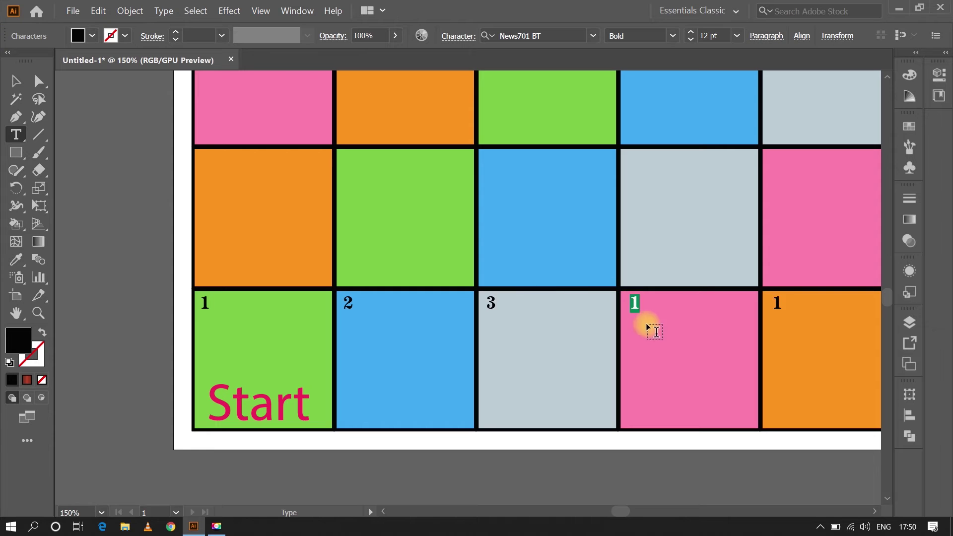
click(876, 508)
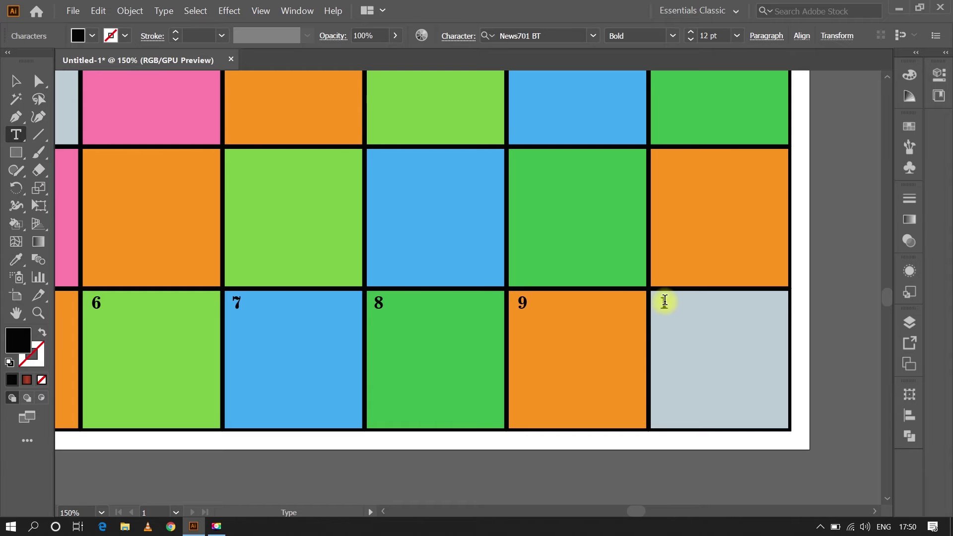
scroll(266, 340, down, 3)
Switch to the Selection tool, open the Layers list, and deselect the number 10
click(16, 81)
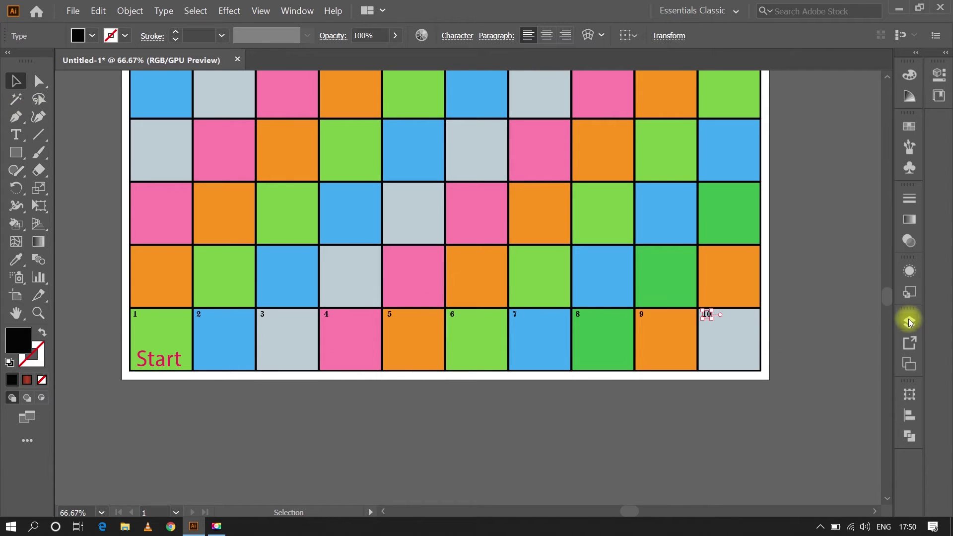
click(909, 323)
scroll(774, 413, down, 5)
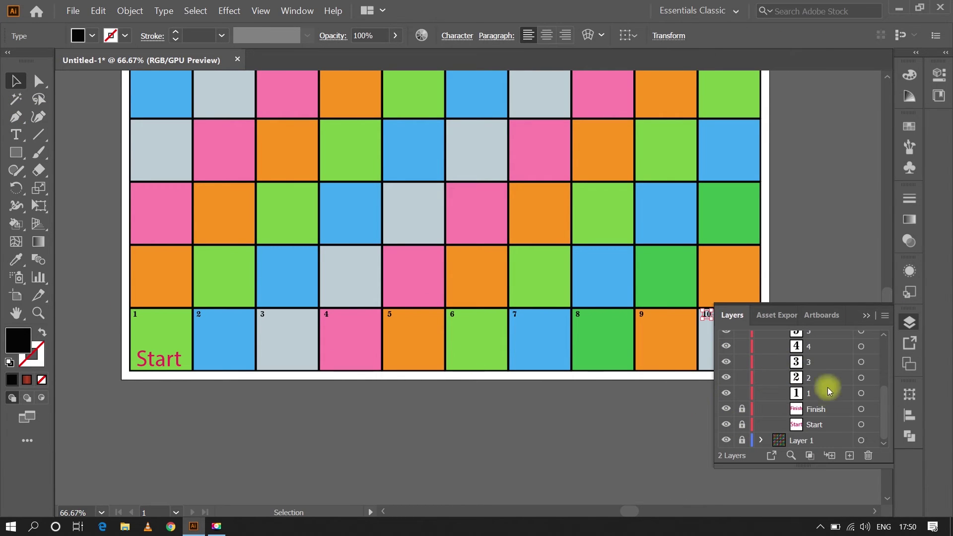
click(110, 297)
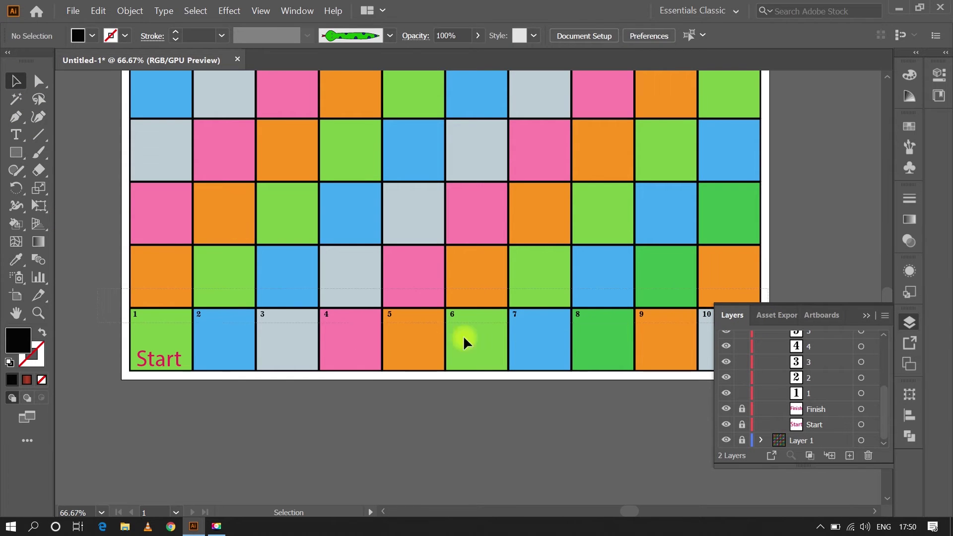
Select all the bottom-row numbers and Alt-drag copies up into the next rows
key(ctrl+a)
scroll(132, 340, up, 4)
scroll(132, 340, down, 1)
mouse_move(132, 340)
mouse_down()
mouse_move(132, 152)
mouse_move(130, 224)
mouse_up()
scroll(134, 160, up, 2)
scroll(130, 224, up, 3)
scroll(130, 223, up, 2)
drag(128, 404, 130, 219)
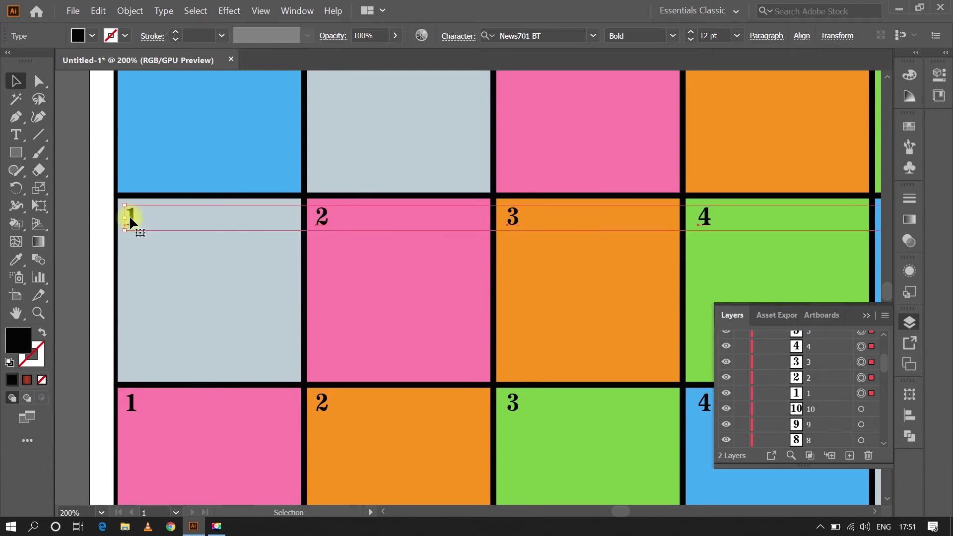
scroll(130, 223, up, 6)
drag(129, 436, 132, 244)
Keep copying the number row upward until it reaches the top row
scroll(132, 245, up, 2)
scroll(129, 392, up, 3)
drag(128, 393, 132, 208)
scroll(138, 213, up, 3)
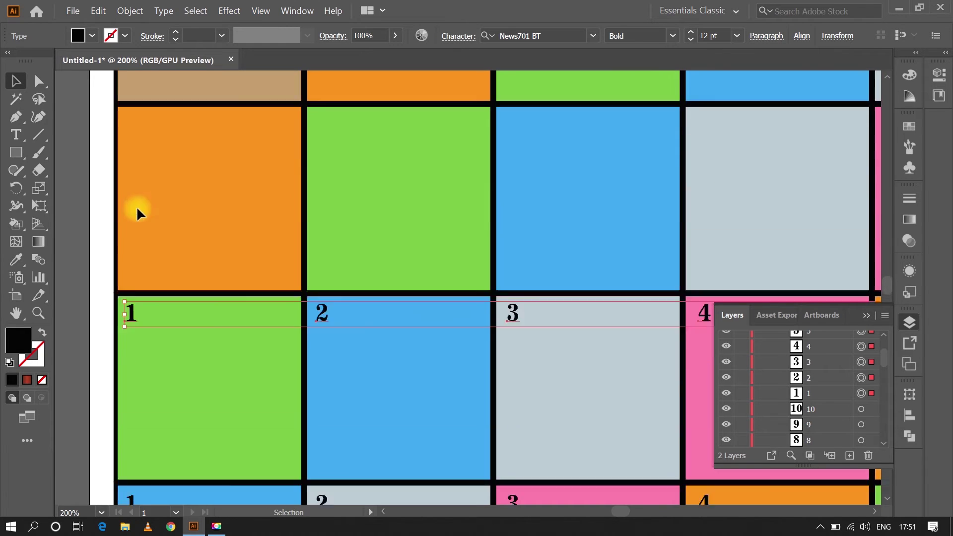
scroll(138, 213, up, 2)
mouse_move(128, 393)
mouse_down()
mouse_move(127, 202)
mouse_move(134, 213)
mouse_up()
scroll(134, 213, up, 2)
scroll(134, 213, up, 3)
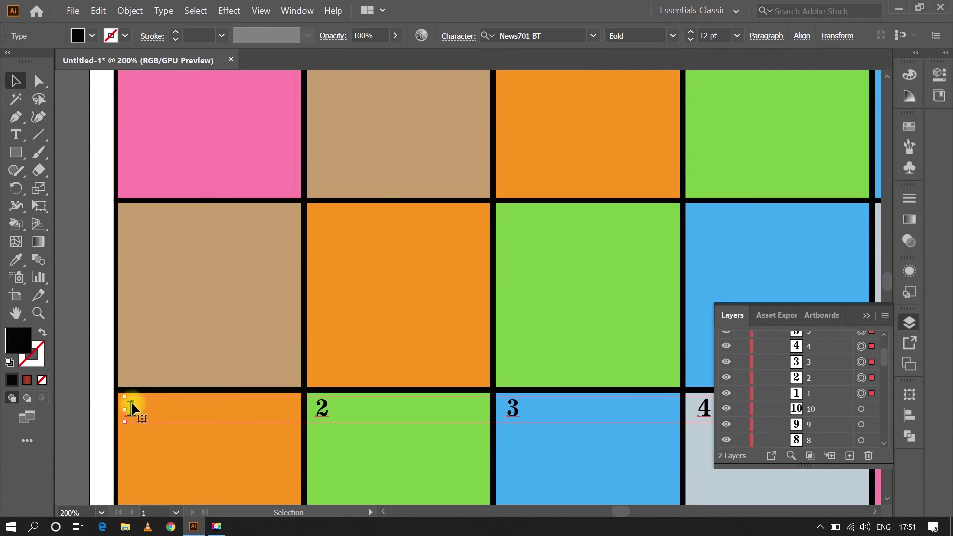
mouse_move(131, 407)
mouse_down()
mouse_move(127, 219)
mouse_move(143, 290)
mouse_move(134, 215)
mouse_move(133, 237)
mouse_up()
scroll(127, 218, up, 3)
scroll(134, 216, up, 3)
scroll(183, 319, down, 9)
scroll(252, 203, up, 7)
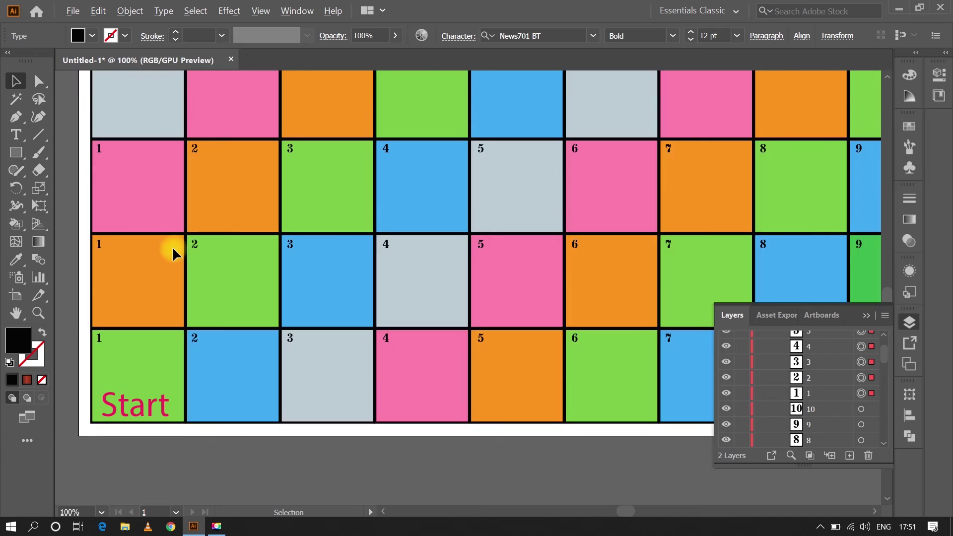
scroll(172, 246, right, 5)
scroll(695, 262, up, 2)
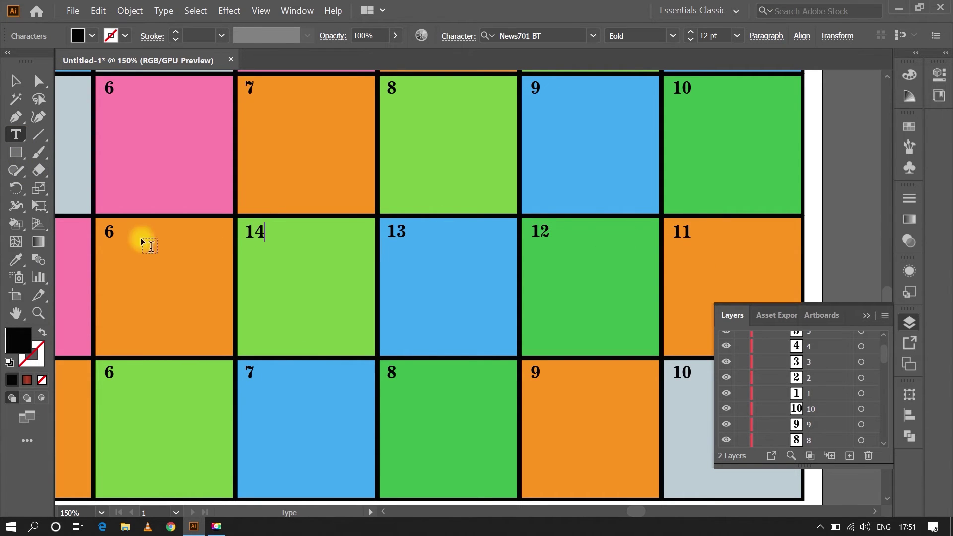
Renumber the second row's last copies to 19 and 20
drag(635, 516, 626, 512)
text(18)
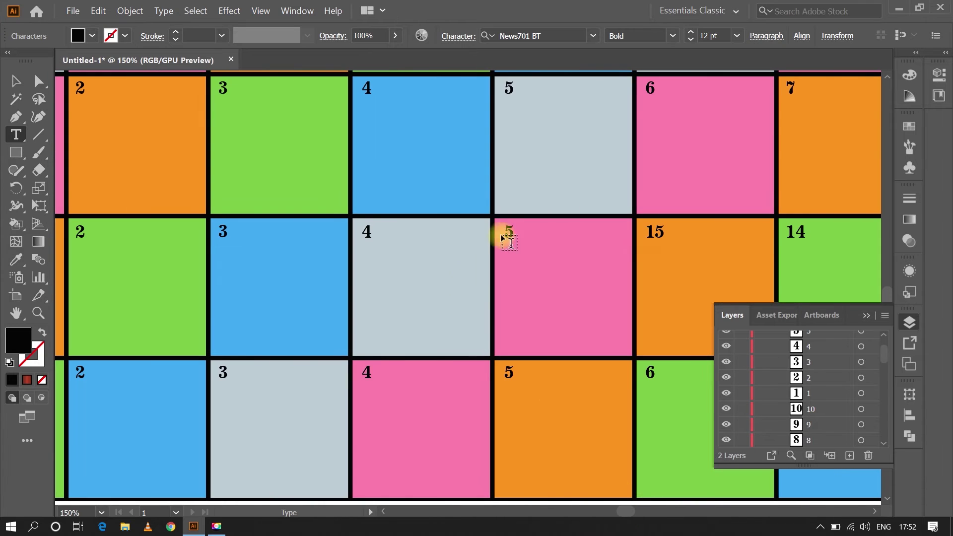
double_click(80, 229)
text(19)
click(385, 514)
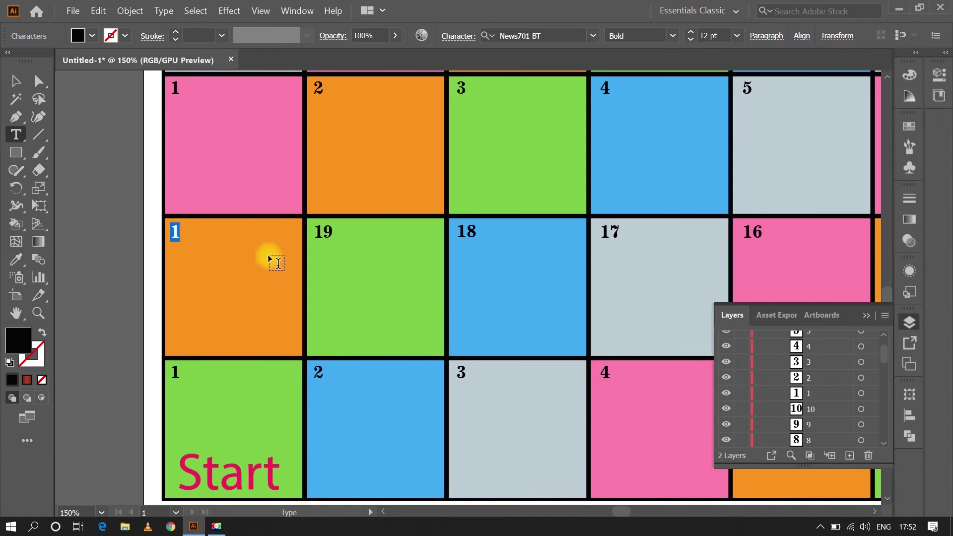
text(20)
scroll(231, 214, up, 3)
scroll(199, 214, up, 2)
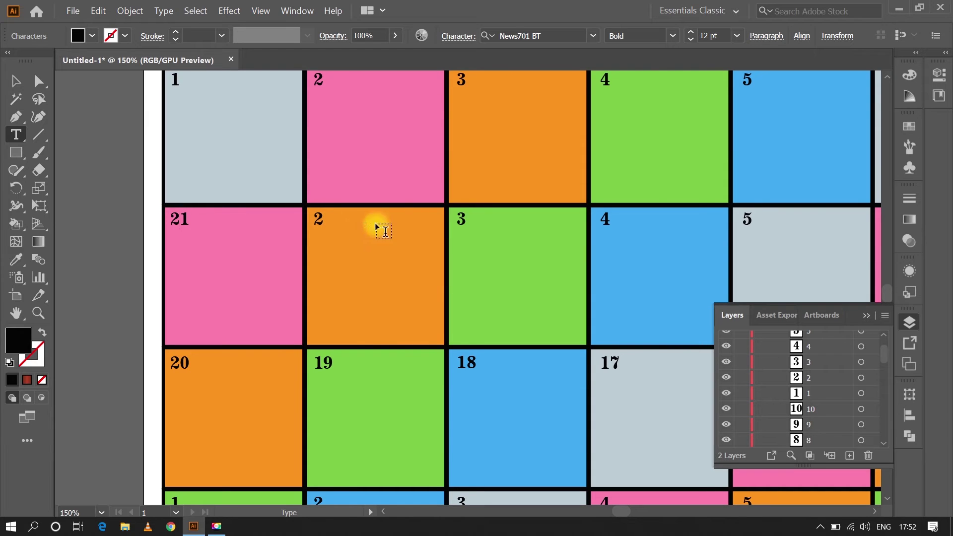
Prefix a 2 to the third row's 6–10 copies to make them the 20s
click(874, 510)
click(874, 511)
click(90, 220)
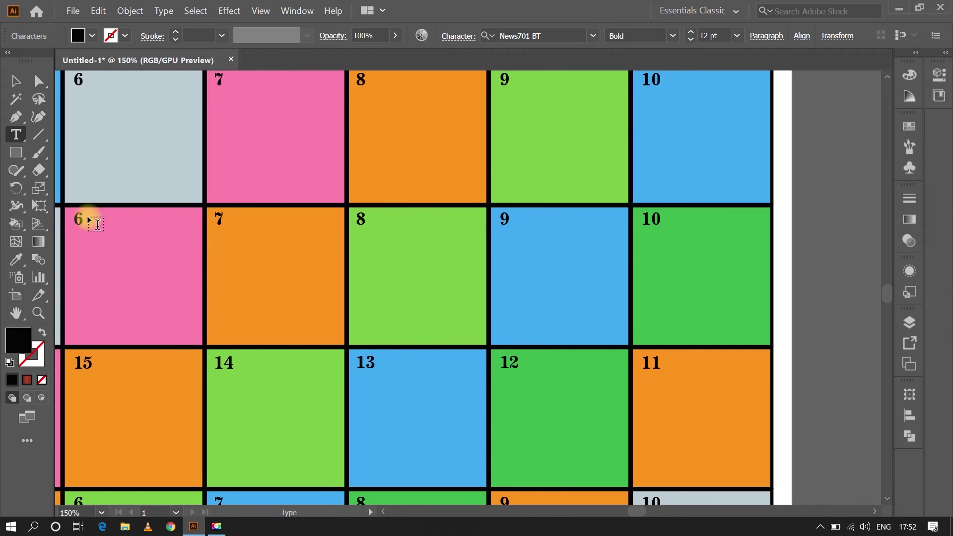
text(2)
click(214, 219)
text(2)
click(357, 219)
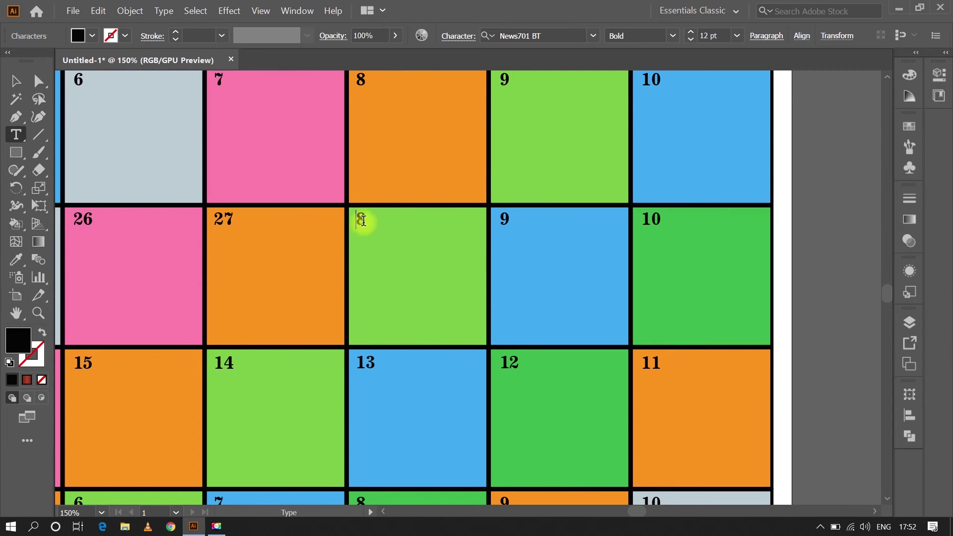
text(2)
click(504, 221)
text(2)
click(662, 226)
text(30)
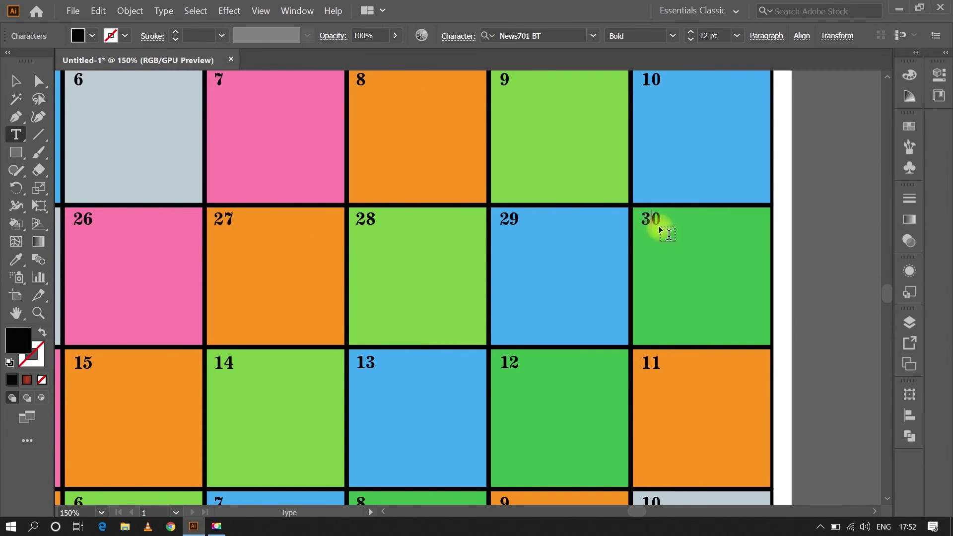
scroll(659, 229, up, 2)
text(2)
text(31)
Renumber the fourth row's copies to 33, 34 and 35 right-to-left
double_click(357, 175)
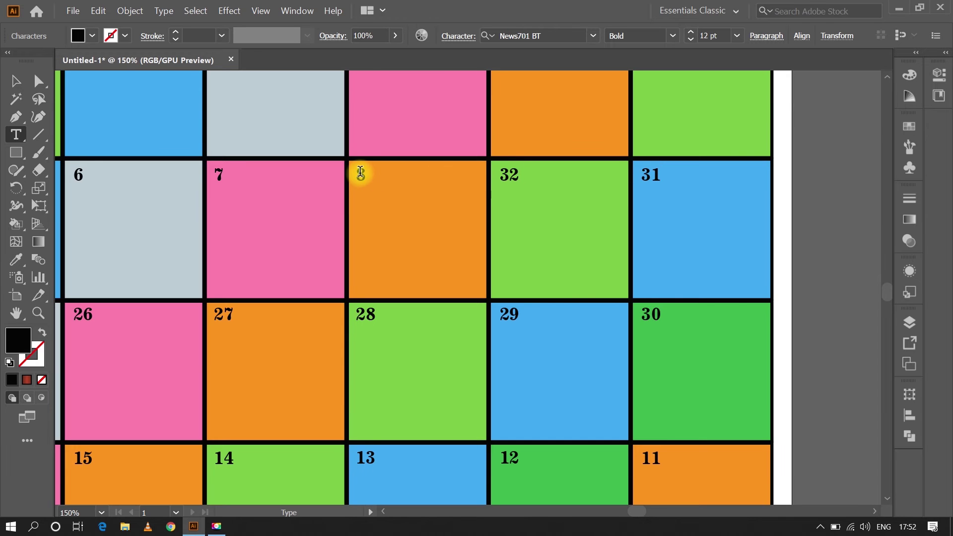
text(33)
double_click(213, 168)
text(34)
double_click(104, 181)
text(35)
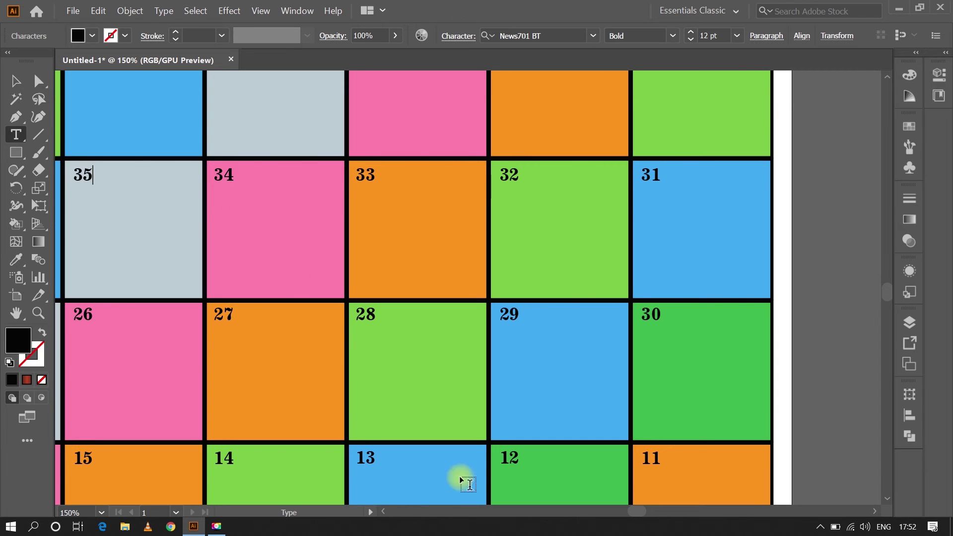
click(385, 509)
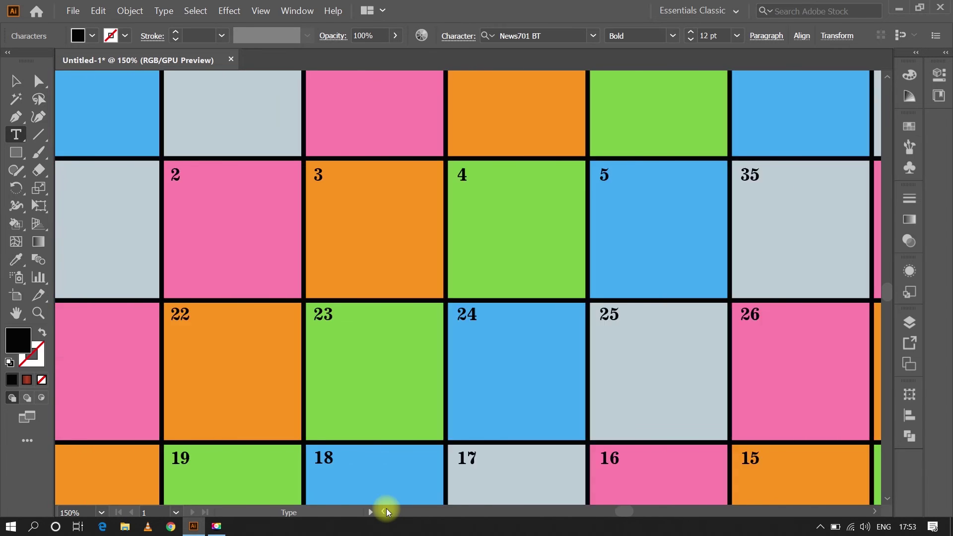
click(386, 508)
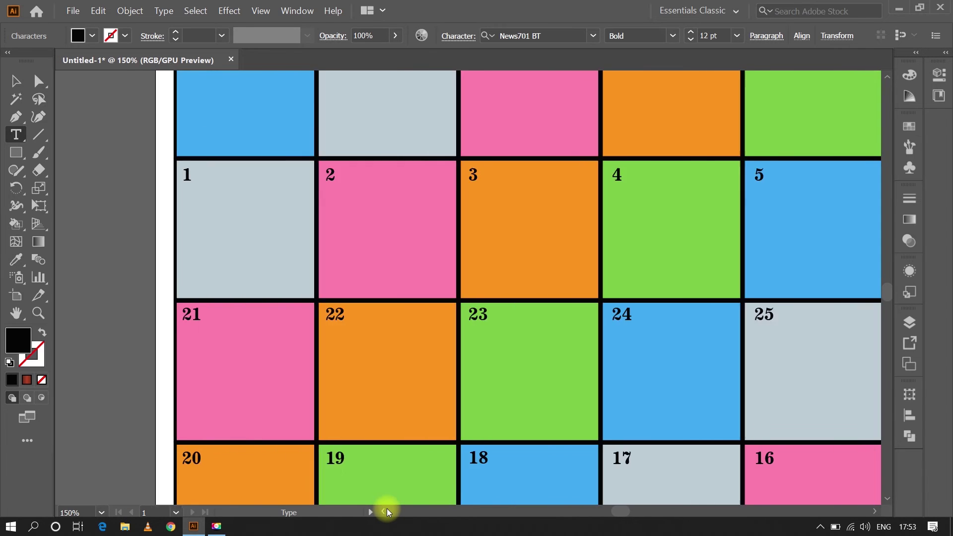
Continue the fourth row with 36 through 40
double_click(771, 174)
text(7)
text(36)
double_click(485, 175)
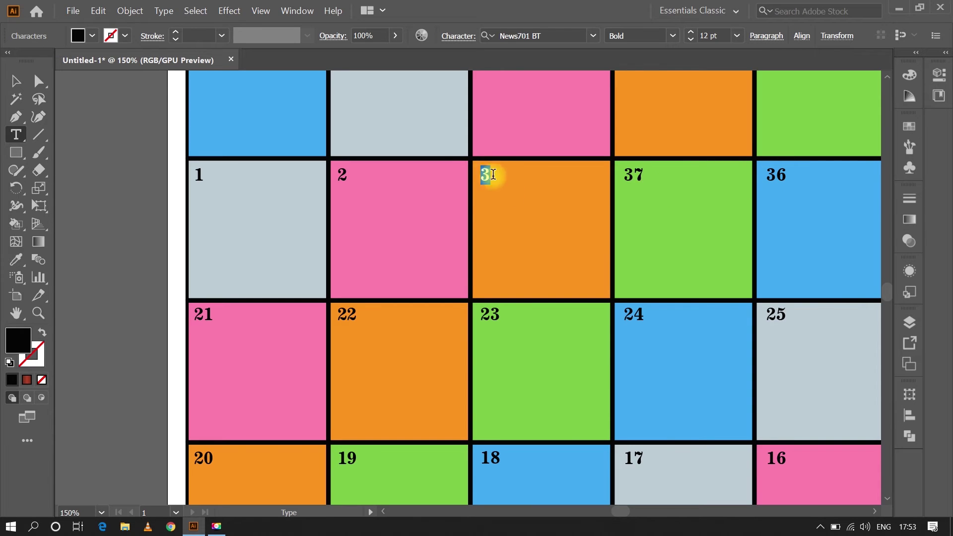
text(38)
double_click(342, 175)
text(39)
text(4)
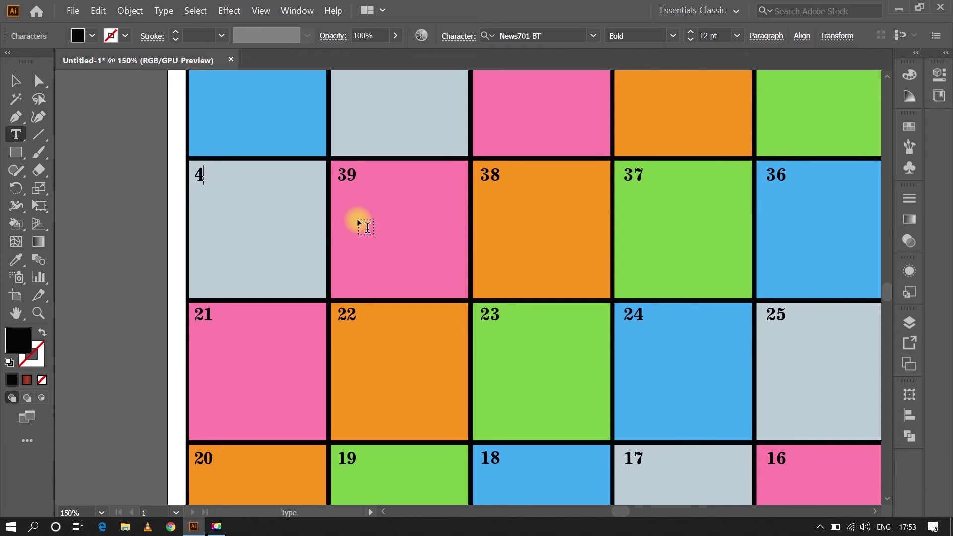
text(0)
scroll(207, 173, up, 3)
text(4)
Prefix a 4 to the fifth row's 1, 3 and 5, undoing a mistaken 64
click(340, 161)
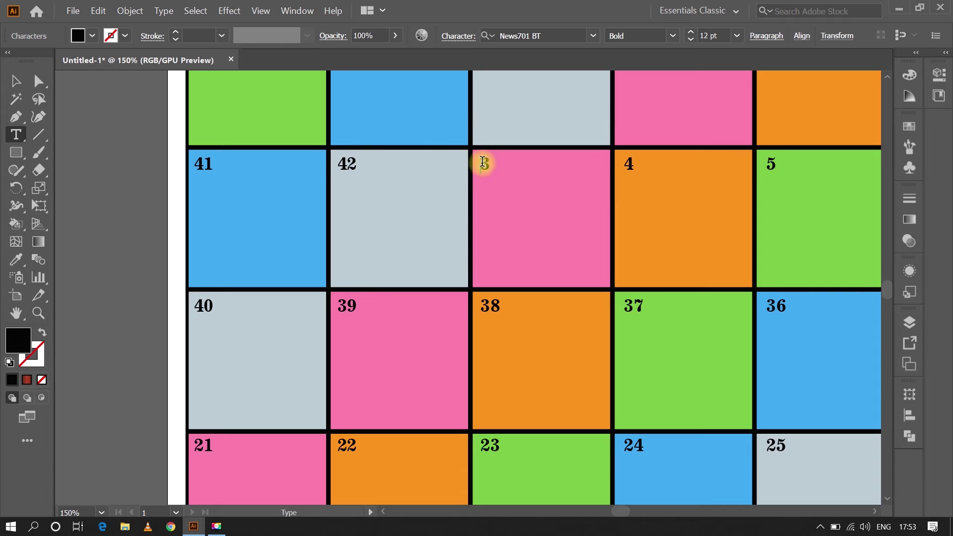
text(4)
click(625, 164)
text(4)
click(768, 163)
text(4)
click(875, 508)
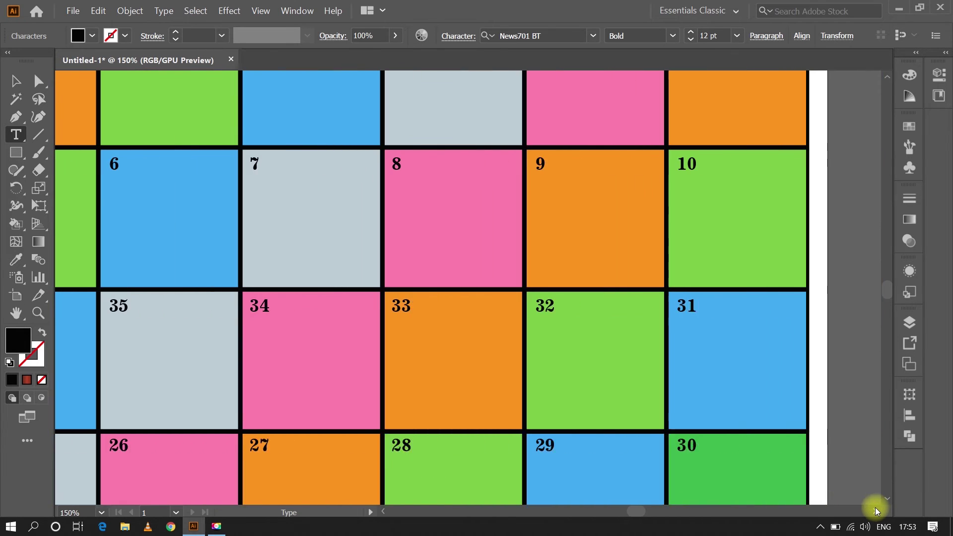
click(102, 165)
text(4)
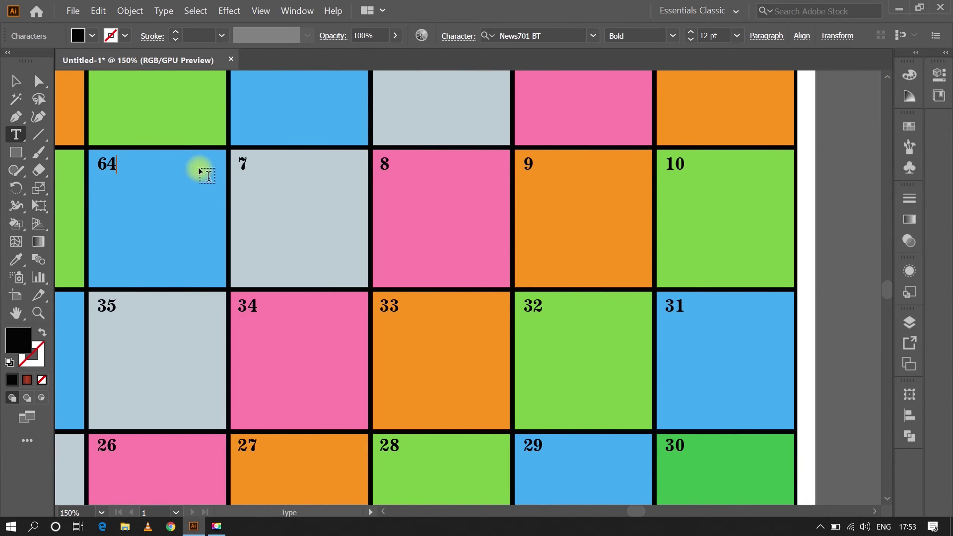
key(ctrl+z)
Finish the fifth row's 40s, correcting the last number to 50
click(99, 163)
text(4)
click(381, 163)
text(4)
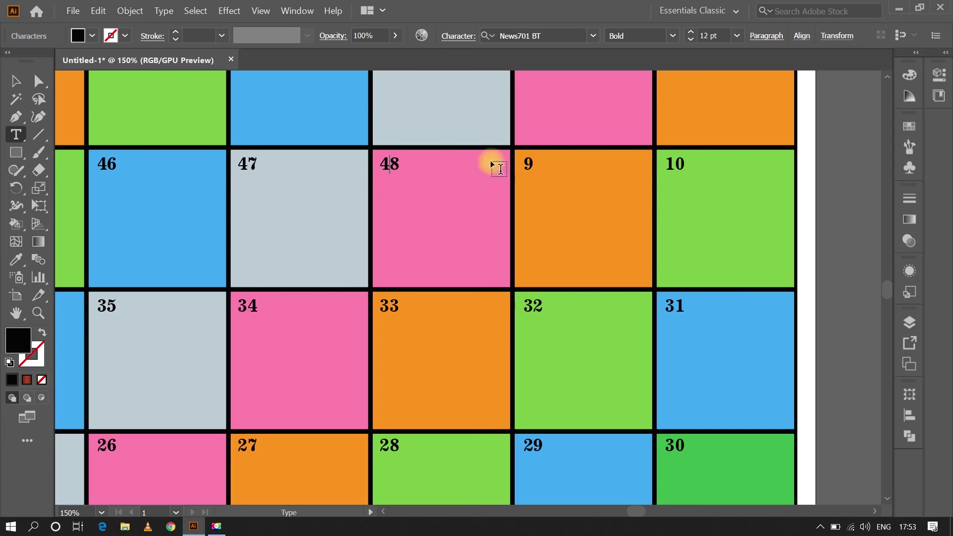
click(525, 164)
text(4)
key(BackSpace)
text(5)
scroll(676, 170, up, 3)
Renumber the sixth row right-to-left as 51, 52, 53, 54 and 56
double_click(679, 165)
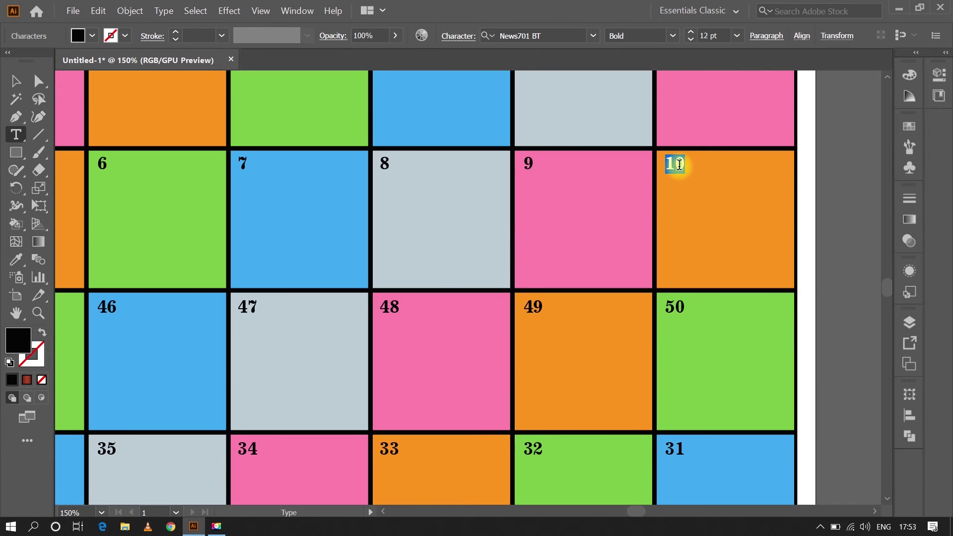
text(51)
double_click(527, 162)
text(52)
double_click(384, 164)
text(53)
double_click(242, 163)
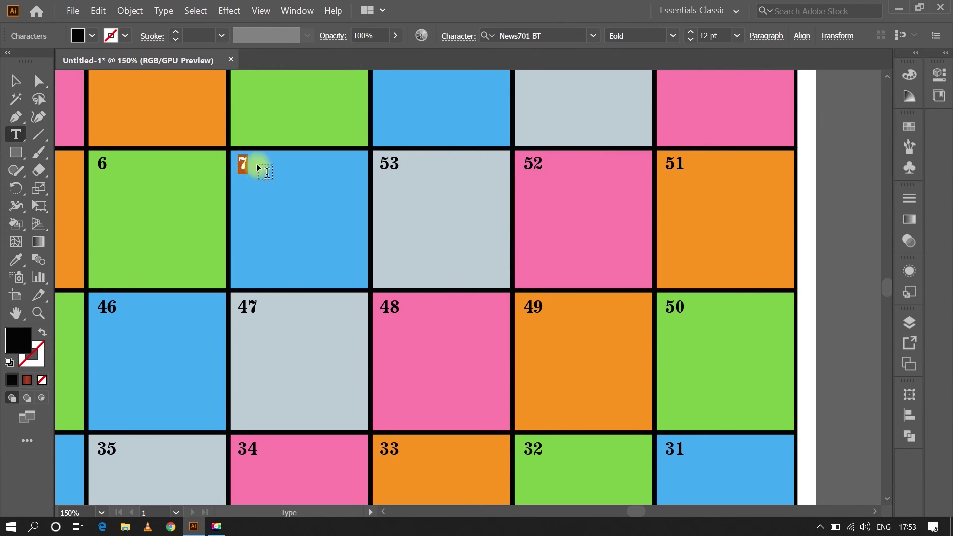
text(54)
key(Tab)
text(55)
click(383, 510)
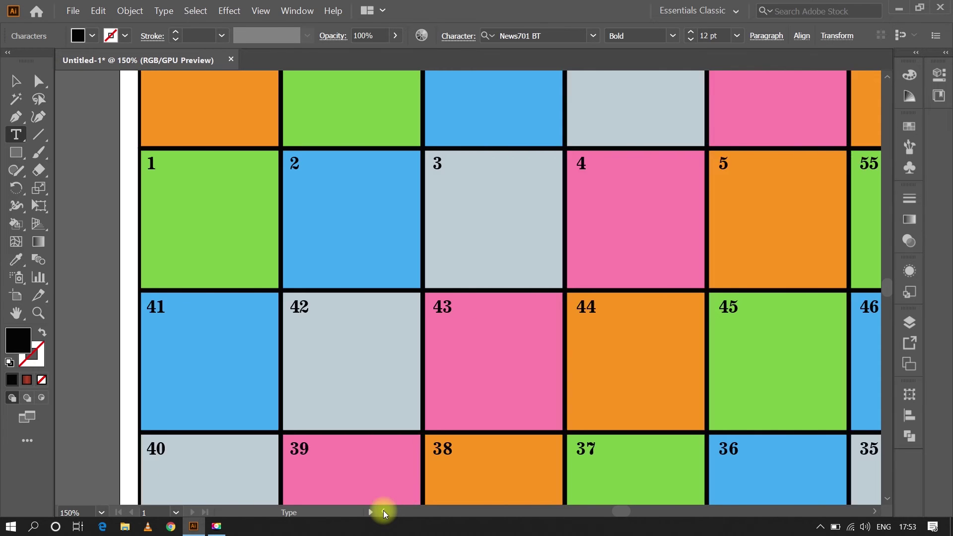
click(383, 511)
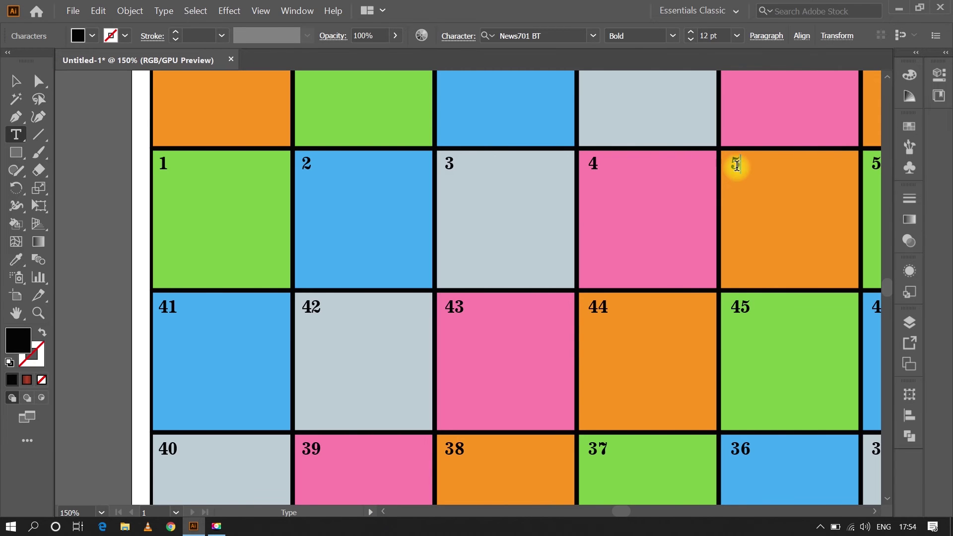
text(6)
double_click(626, 169)
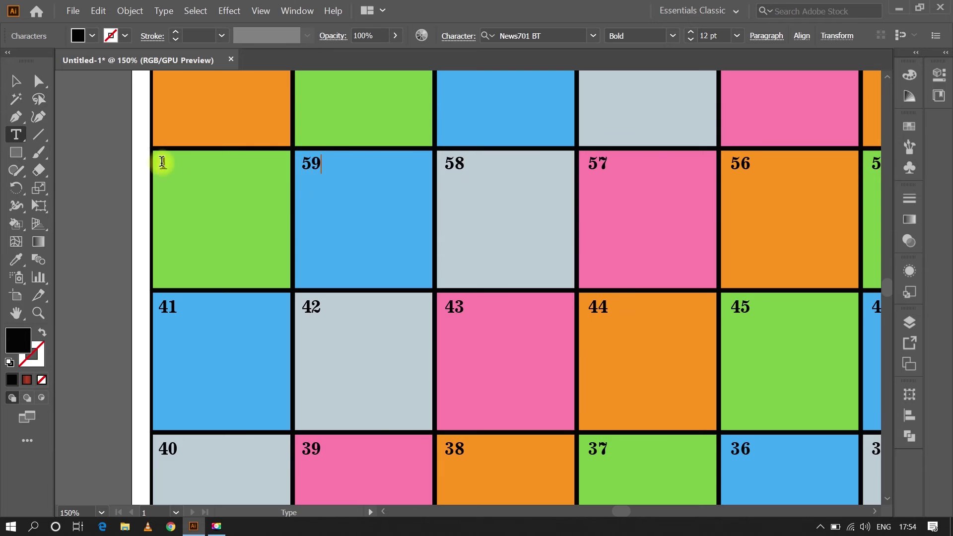
key(Tab)
text(60)
scroll(265, 195, up, 3)
text(60)
Prefix a 6 to the seventh row's 1, 2, 3 and 5 for 61, 62, 63, 65
click(160, 187)
text(6)
click(302, 187)
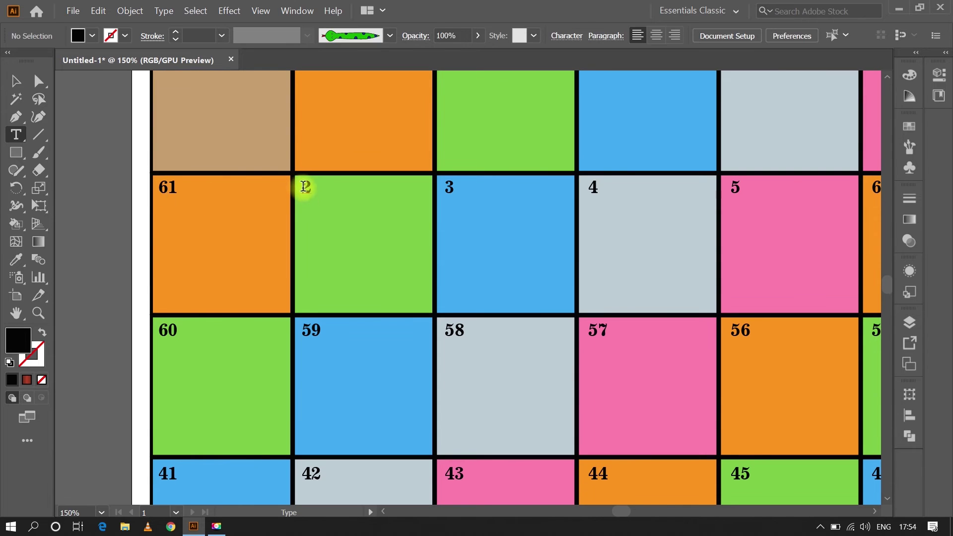
text(6)
click(445, 188)
text(6)
click(735, 187)
text(6)
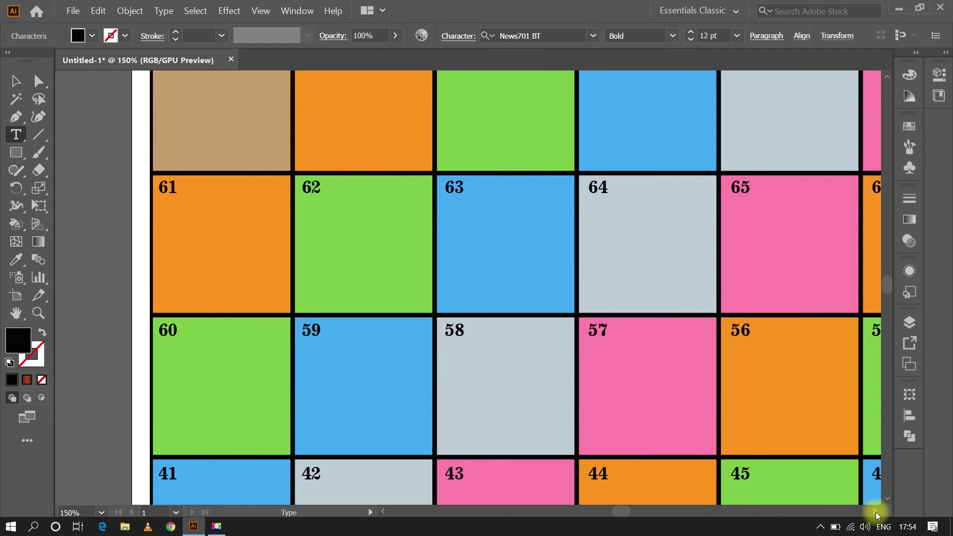
Prefix a 6 to the remaining seventh-row numbers to make 66–70
click(874, 511)
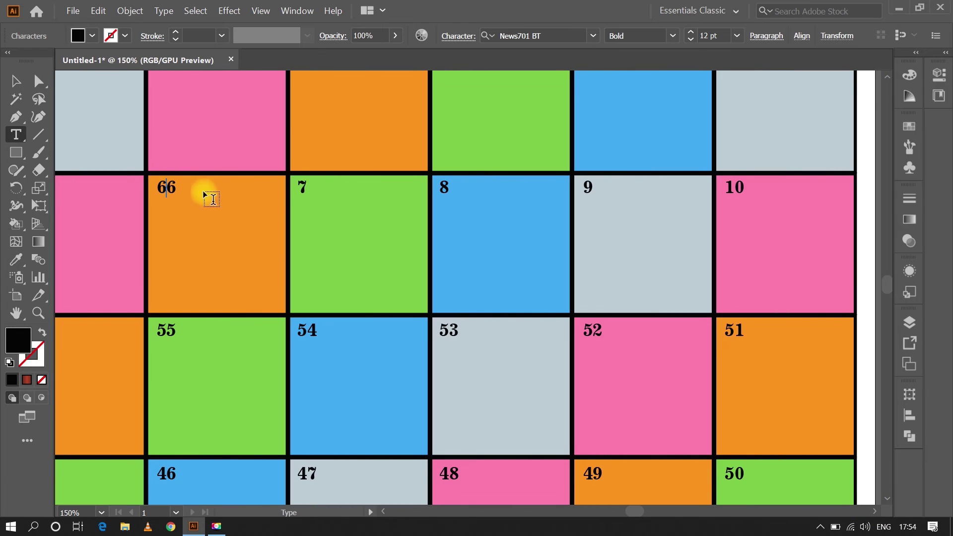
click(298, 188)
text(6)
click(439, 188)
text(6)
click(584, 187)
text(6)
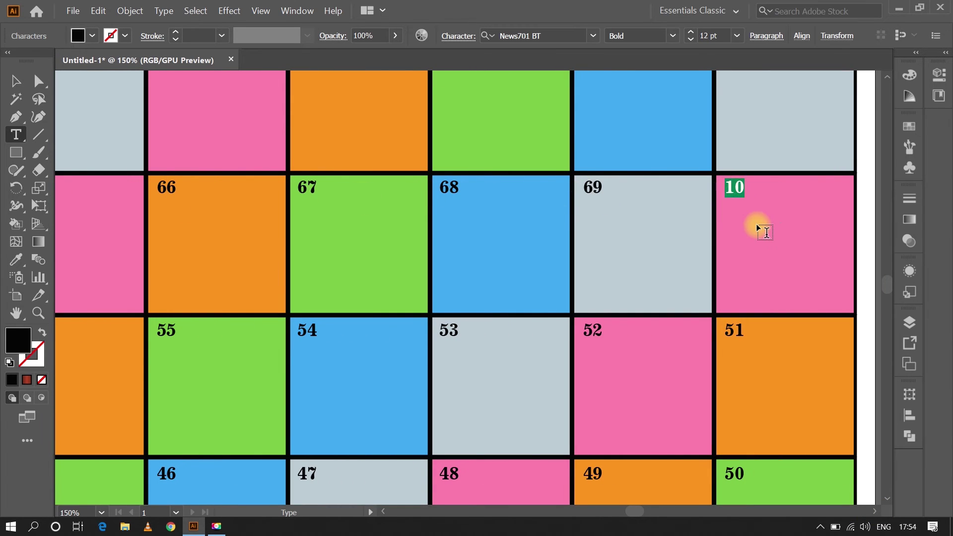
text(70)
Renumber the next row's copies to 72 and 73 right-to-left
scroll(757, 226, up, 5)
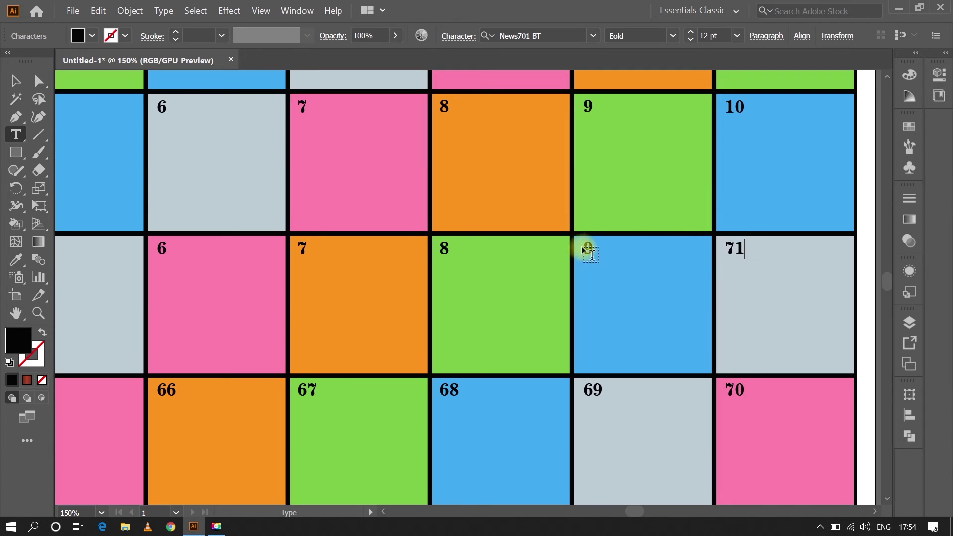
double_click(591, 254)
text(72)
double_click(449, 249)
Renumber the row's leftover squares as 73, 77 and 78
text(73)
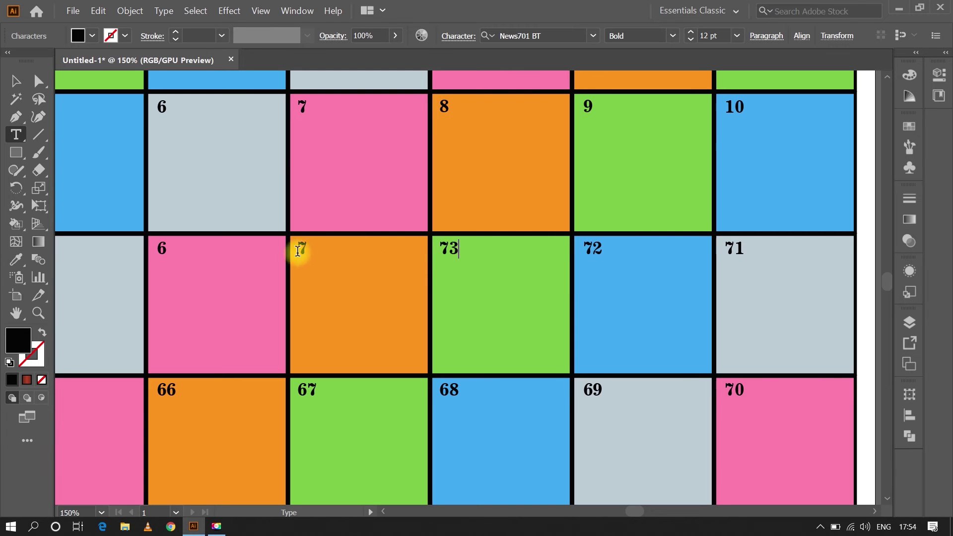
click(384, 512)
text(76)
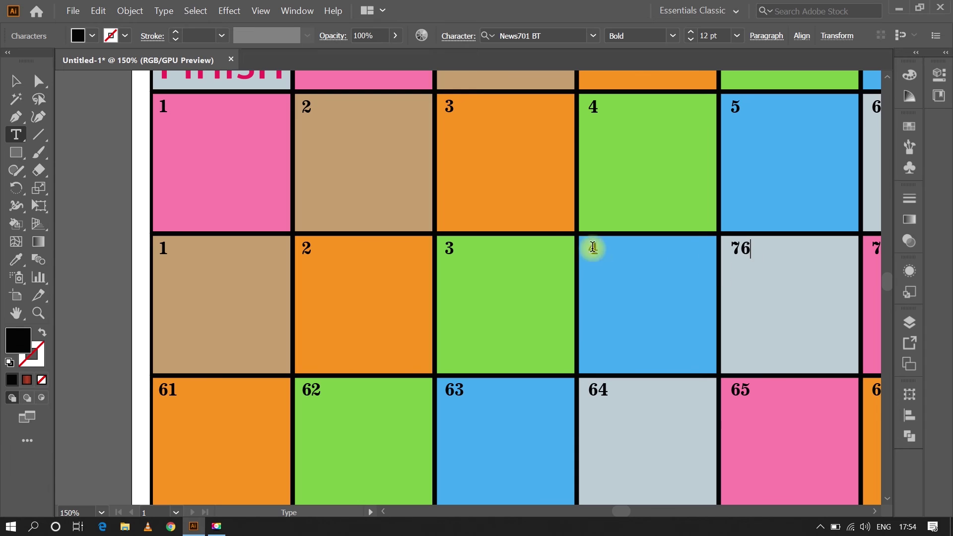
double_click(593, 246)
text(77)
double_click(449, 249)
text(79)
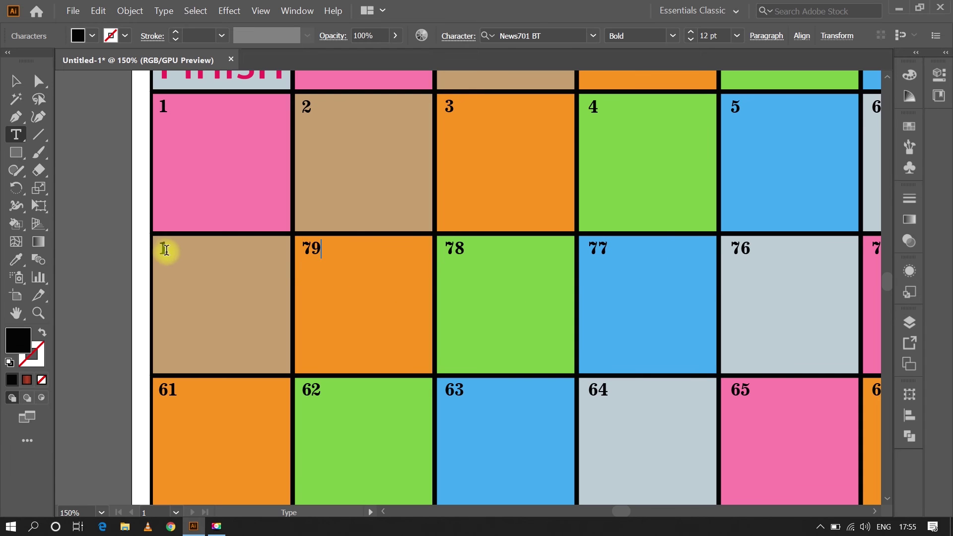
text(0)
Prefix the next row's numbers with 8 so they read 81 onward
scroll(167, 228, up, 3)
text(8)
click(305, 213)
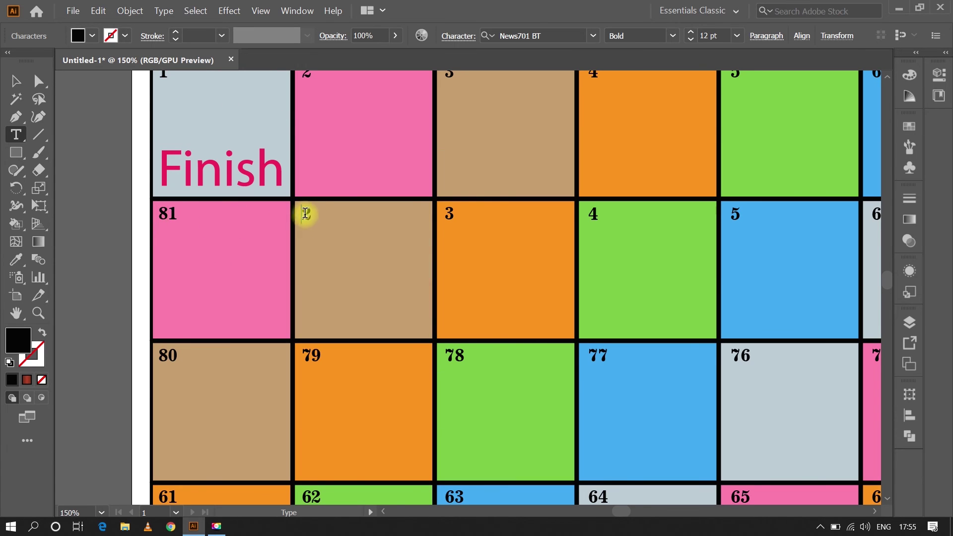
text(82)
click(447, 210)
text(8)
click(590, 212)
text(8)
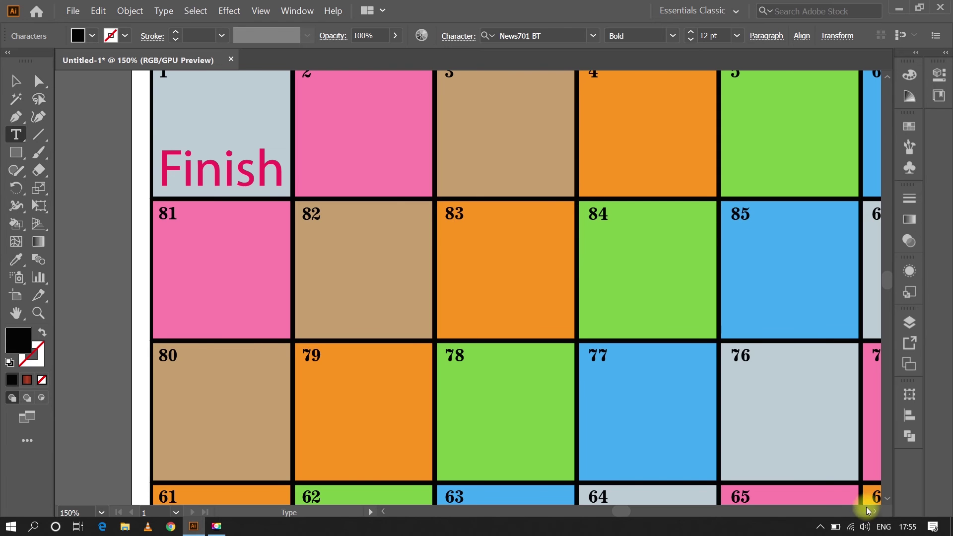
Continue that row with 88 and turn the blue square's 10 into 90
scroll(869, 512, right, 2)
scroll(871, 513, right, 6)
scroll(873, 511, right, 5)
scroll(874, 511, right, 2)
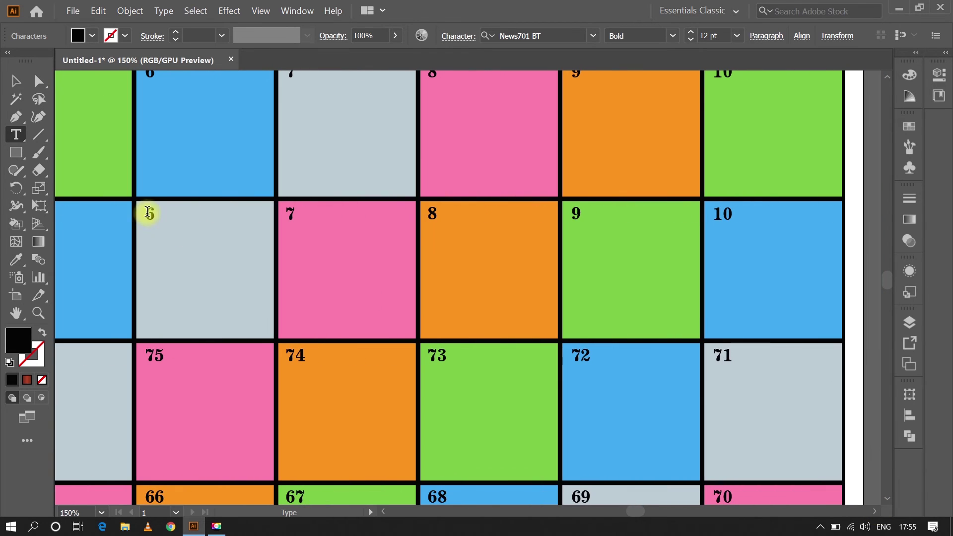
click(426, 214)
text(8)
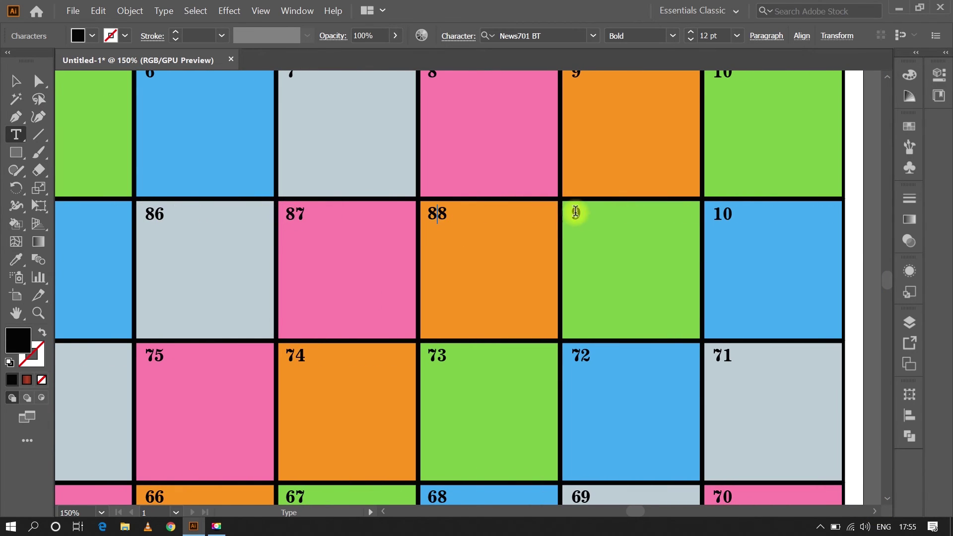
click(713, 213)
key(Delete)
text(9)
Rework the top-right squares into 91, 92 and the next top-row numbers
scroll(722, 195, up, 2)
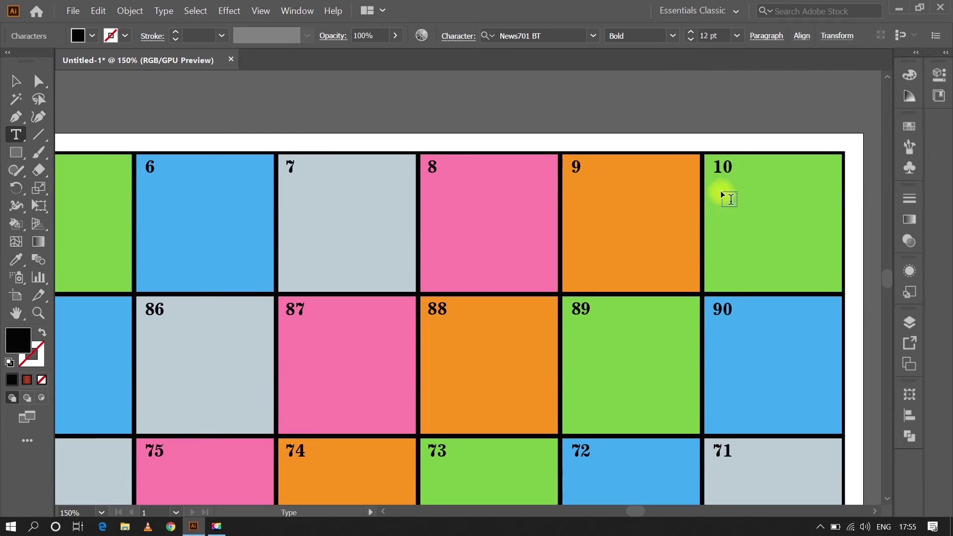
key(Delete)
key(Left)
text(9)
click(588, 171)
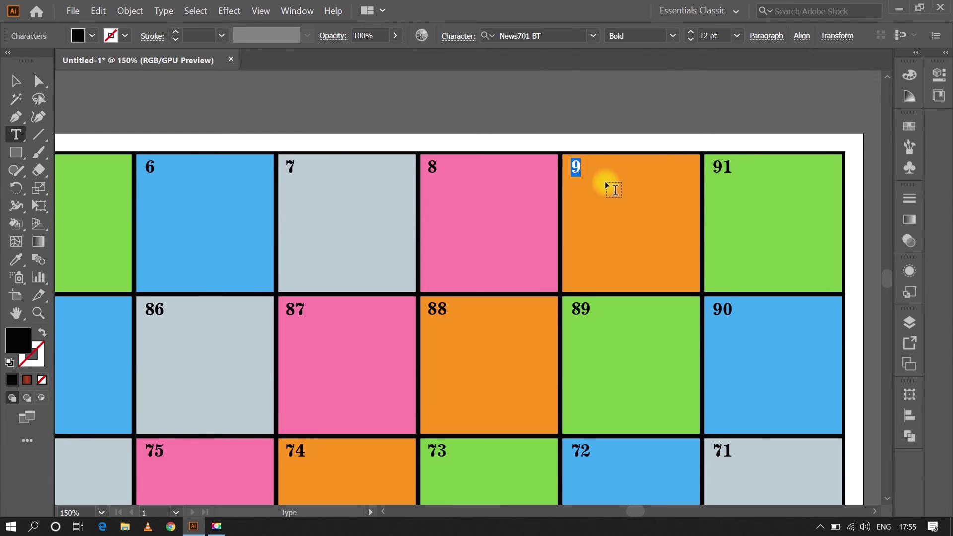
text(2)
text(94)
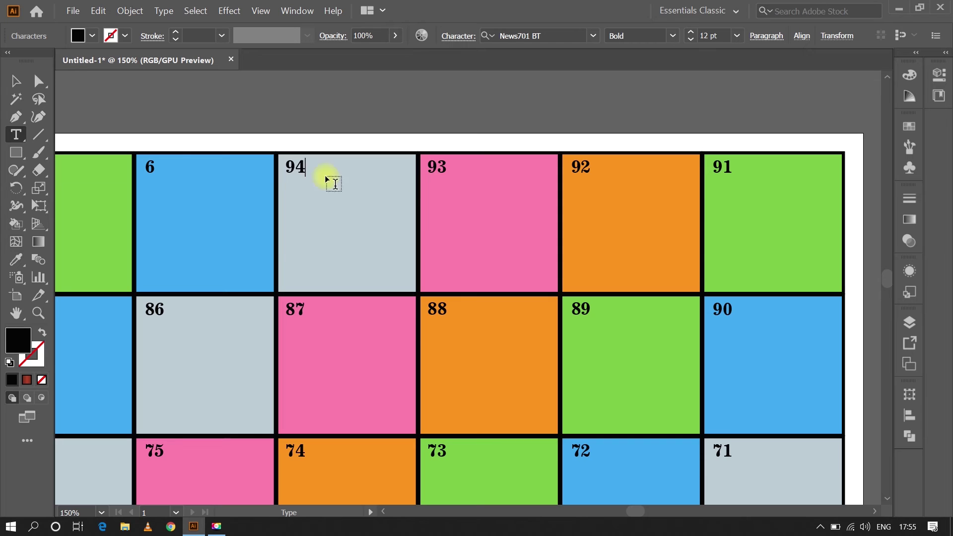
text(95)
Renumber the Finish end of the top row as 95, 97, 98 and 99
click(384, 511)
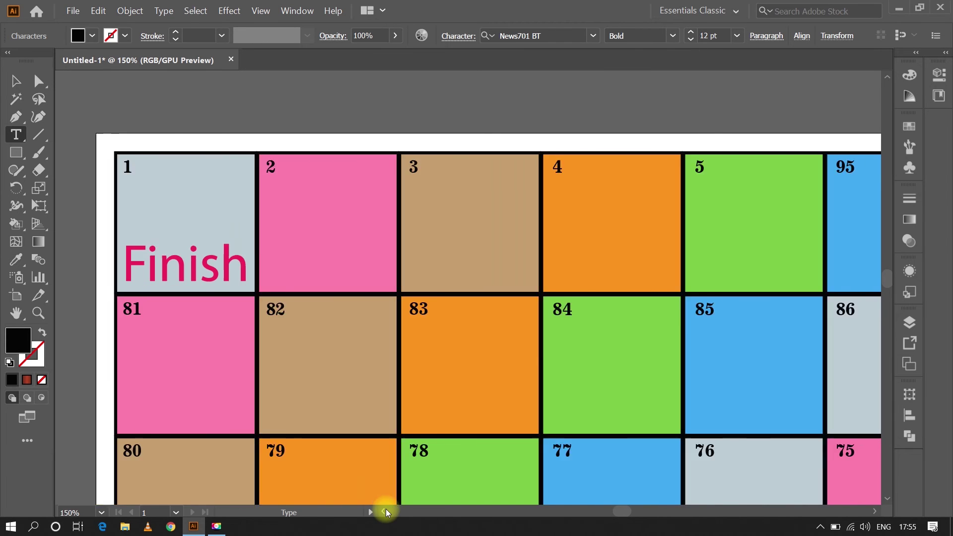
click(385, 511)
double_click(624, 181)
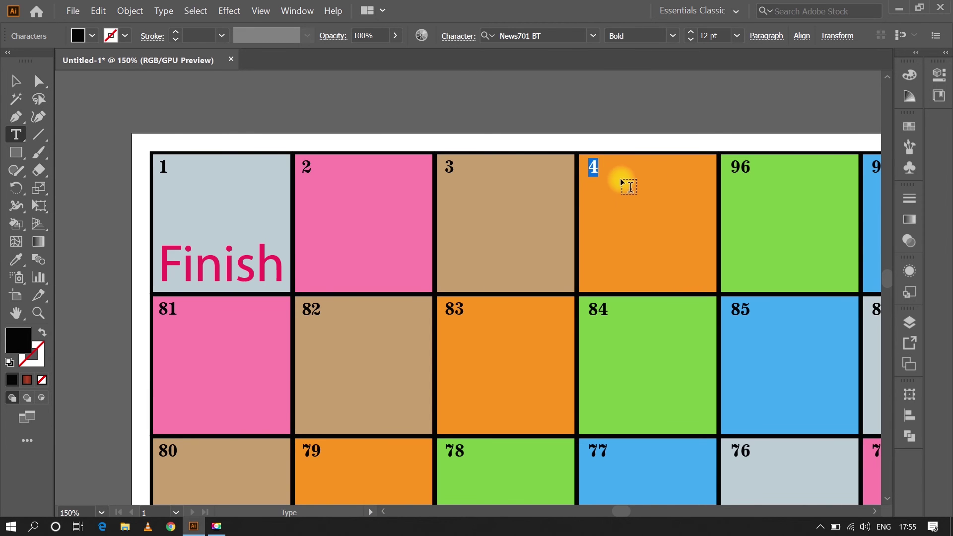
text(97)
double_click(452, 164)
text(98)
double_click(401, 199)
text(99)
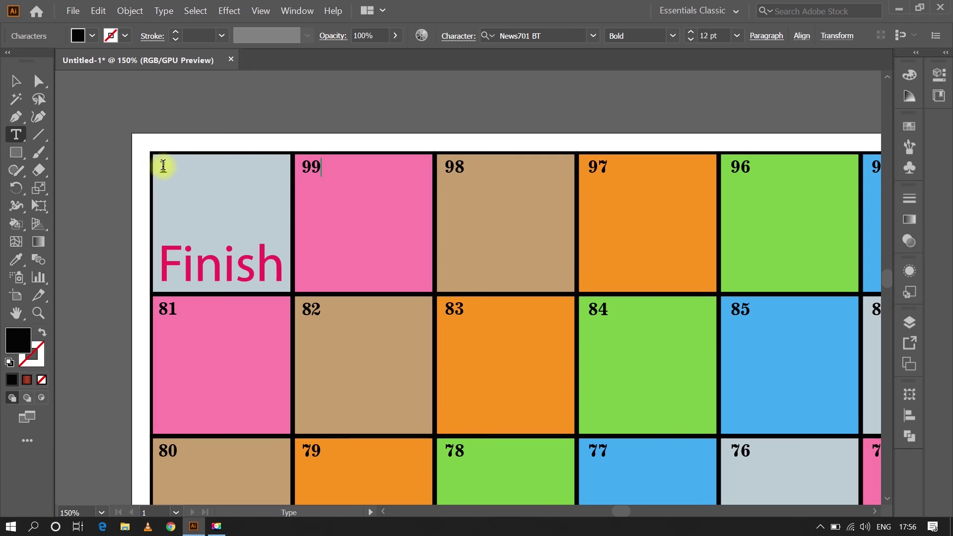
scroll(254, 218, down, 2)
Select all number labels, enlarge them slightly, then undo the resize
scroll(358, 351, down, 1)
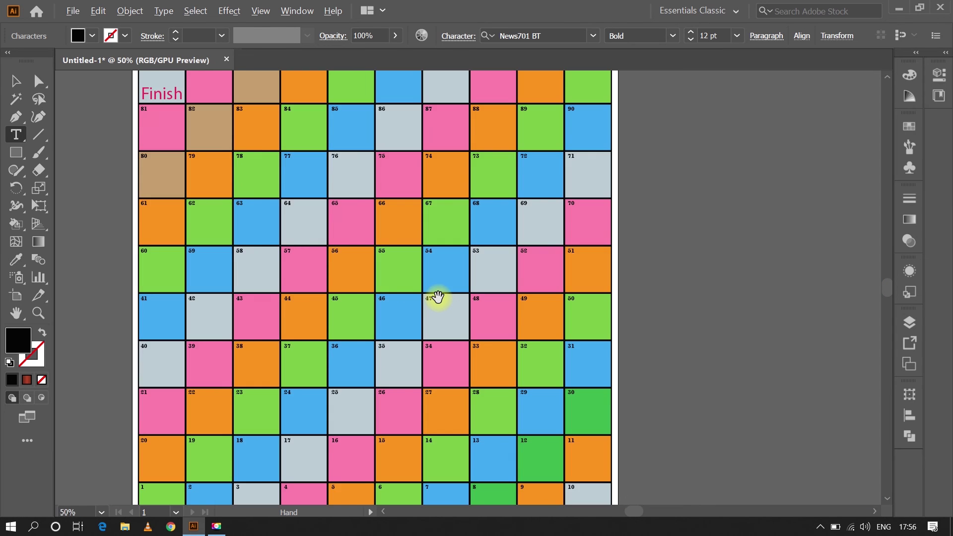
scroll(436, 298, down, 1)
click(16, 81)
click(909, 325)
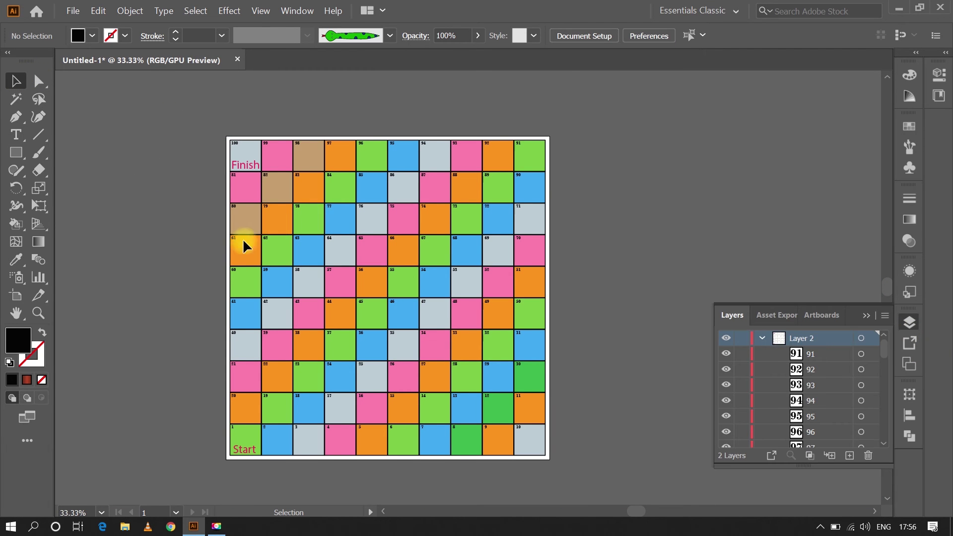
key(ctrl+a)
scroll(522, 430, up, 1)
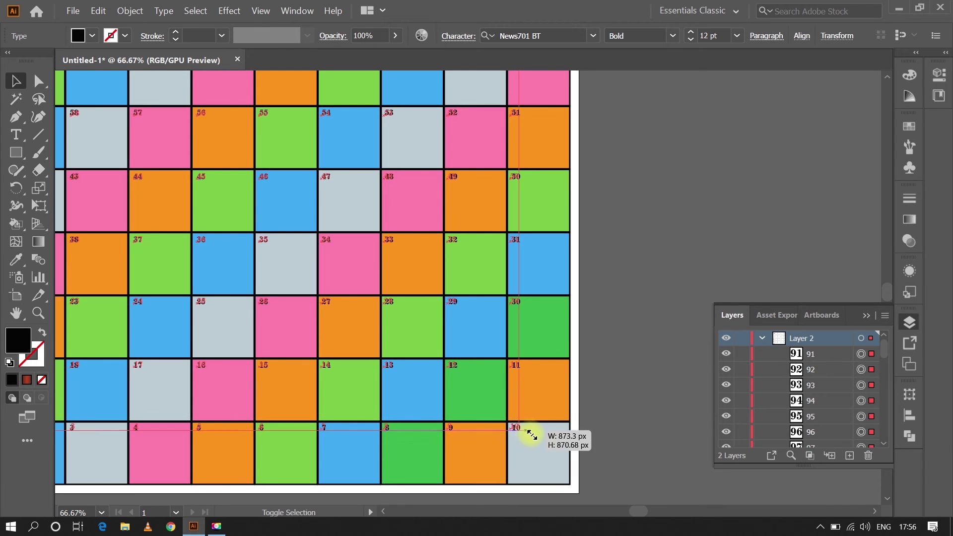
drag(534, 438, 533, 436)
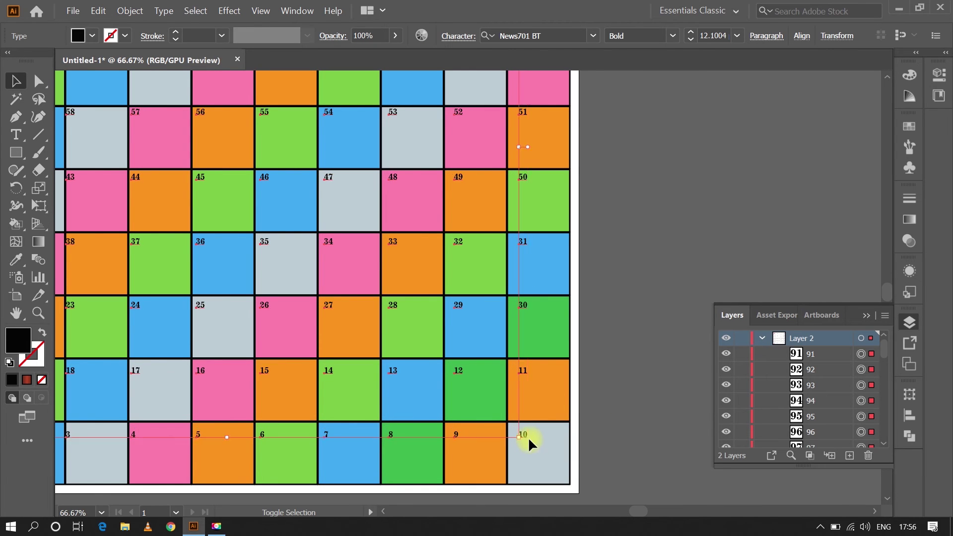
key(ctrl+z)
Undo one more step, switch to the Pen tool and collapse Layer 2
click(622, 321)
scroll(622, 321, down, 3)
scroll(448, 171, up, 4)
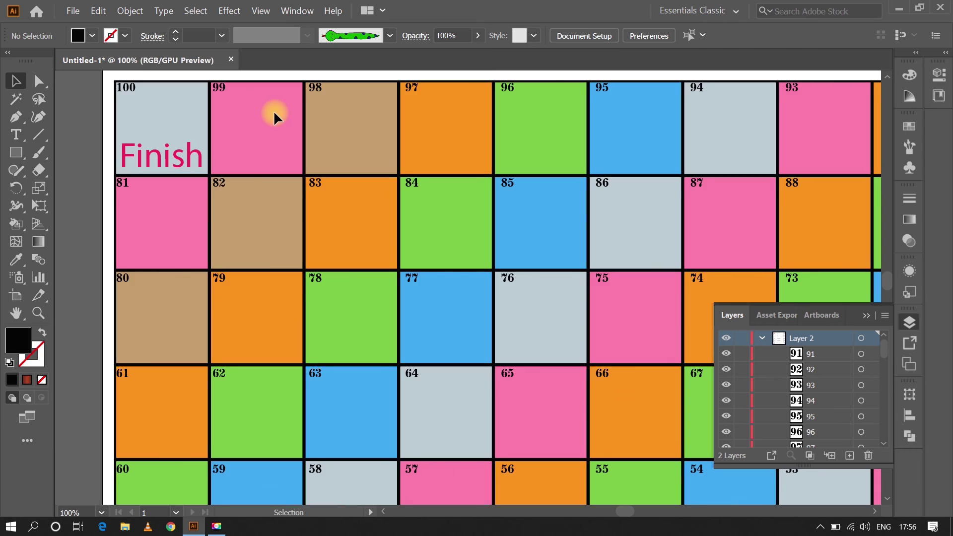
key(ctrl+z)
scroll(266, 112, down, 2)
scroll(516, 238, up, 1)
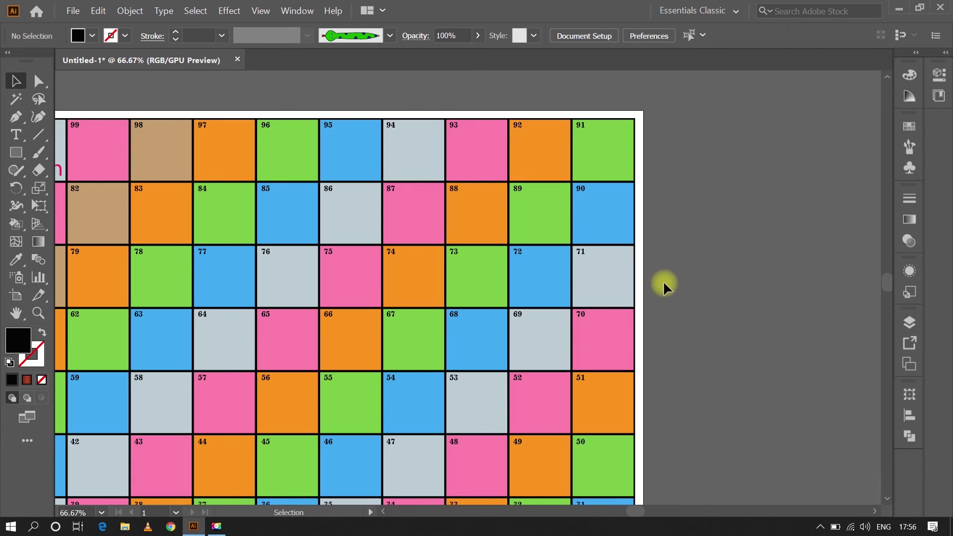
scroll(665, 283, down, 1)
scroll(264, 236, down, 2)
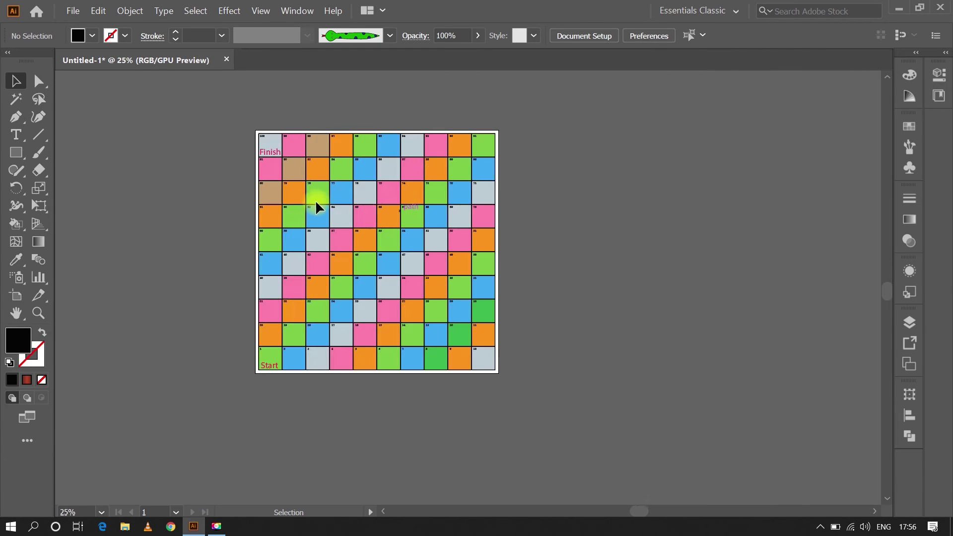
scroll(315, 200, up, 1)
click(15, 117)
click(909, 323)
click(761, 339)
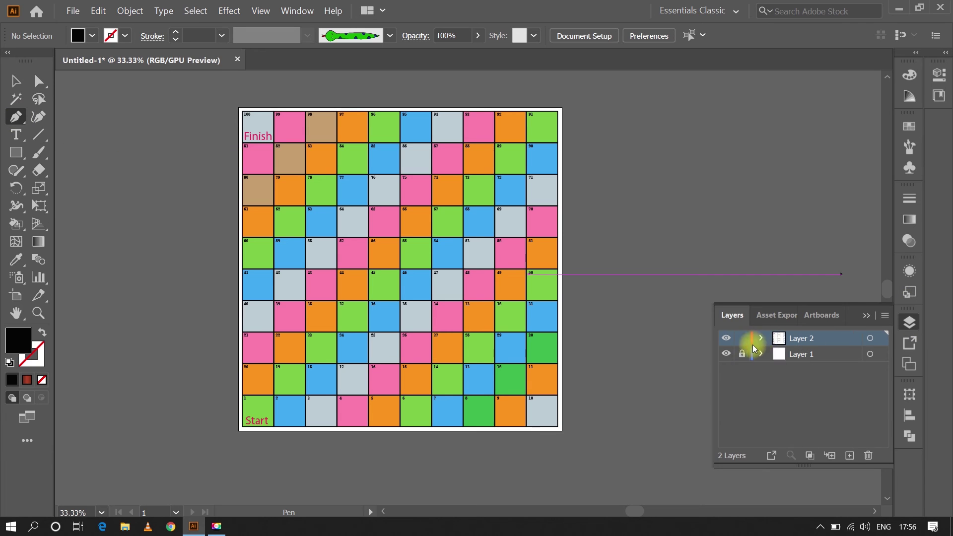
Add a new top layer named Snakes
click(849, 455)
double_click(799, 338)
text(Snakes)
key(Return)
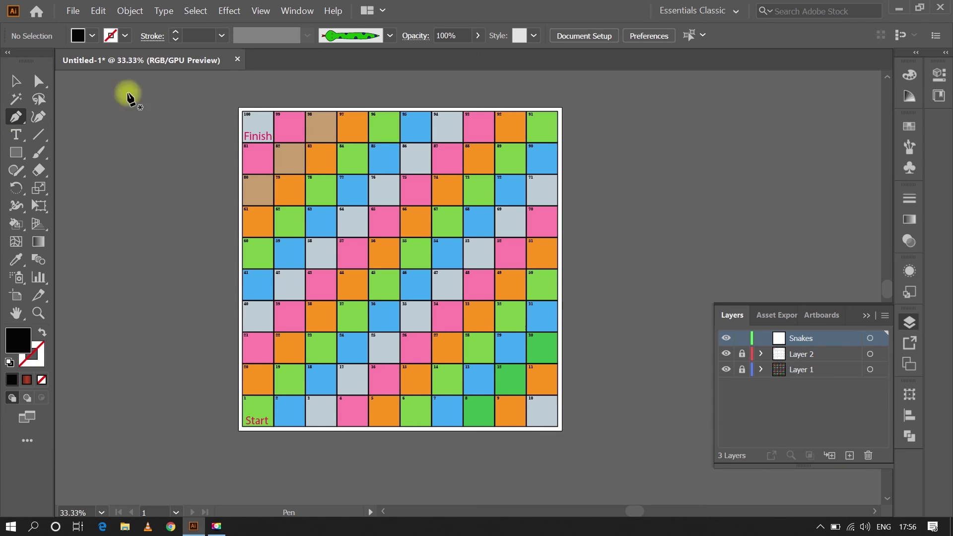
key(alt+v)
key(Escape)
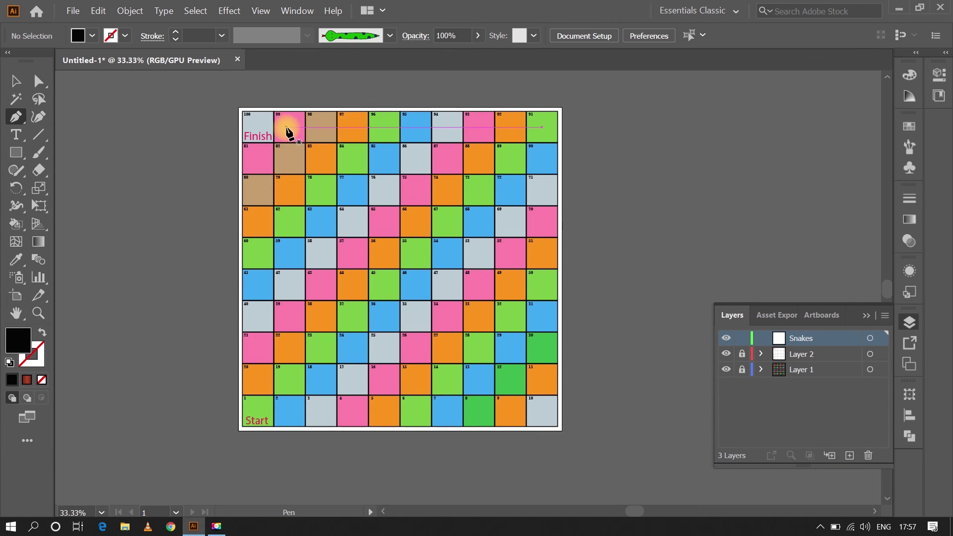
key(alt+v)
key(Escape)
Draw the first curved snake path from square 99 as an unfilled stroke
click(287, 124)
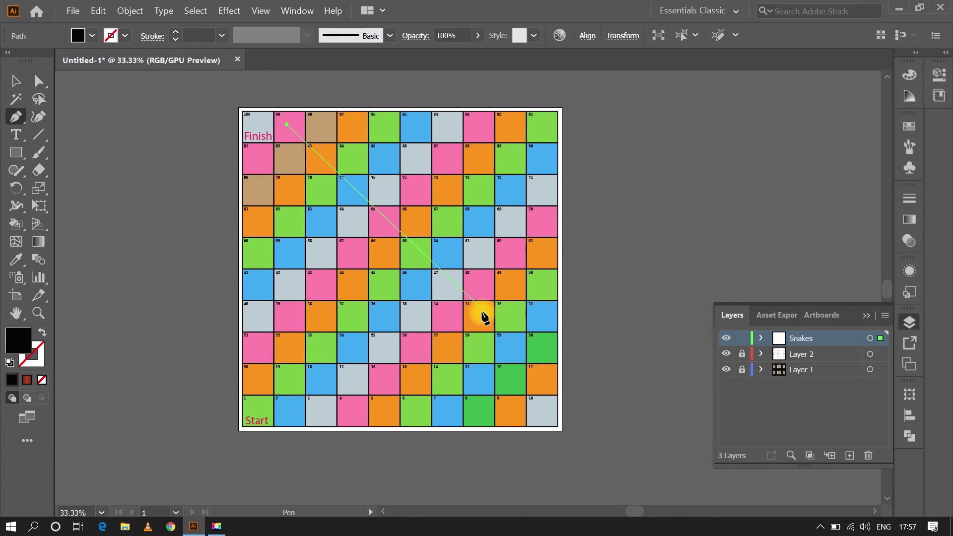
drag(318, 256, 384, 314)
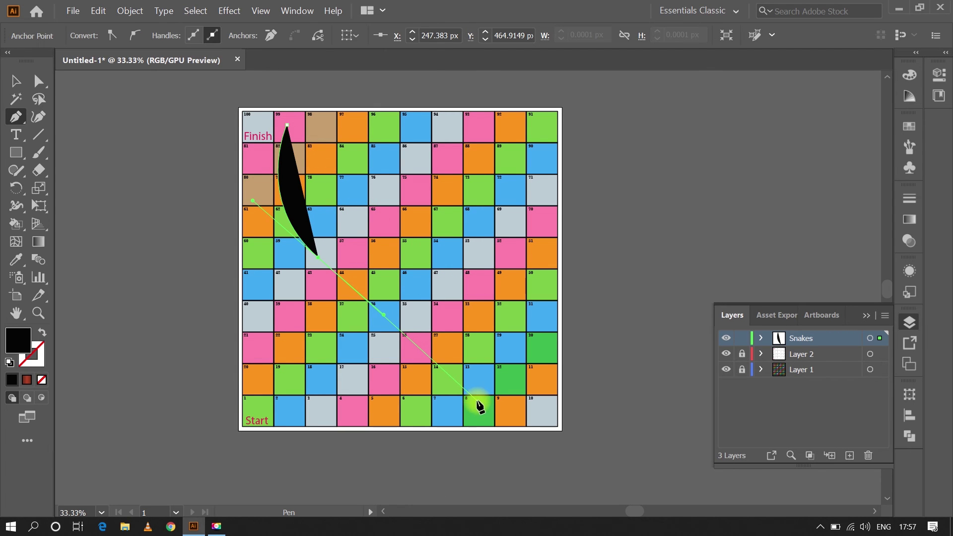
drag(478, 403, 496, 495)
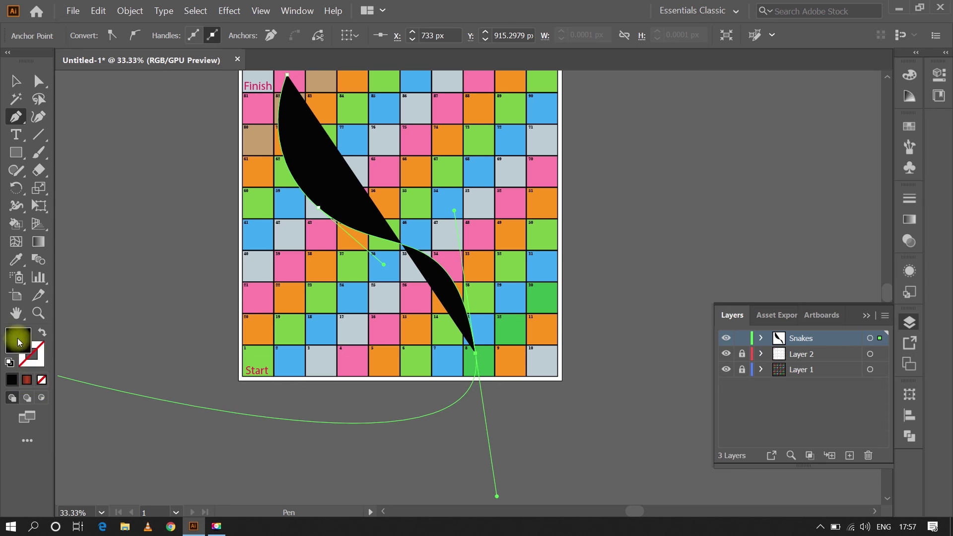
click(41, 379)
key(x)
drag(517, 353, 522, 377)
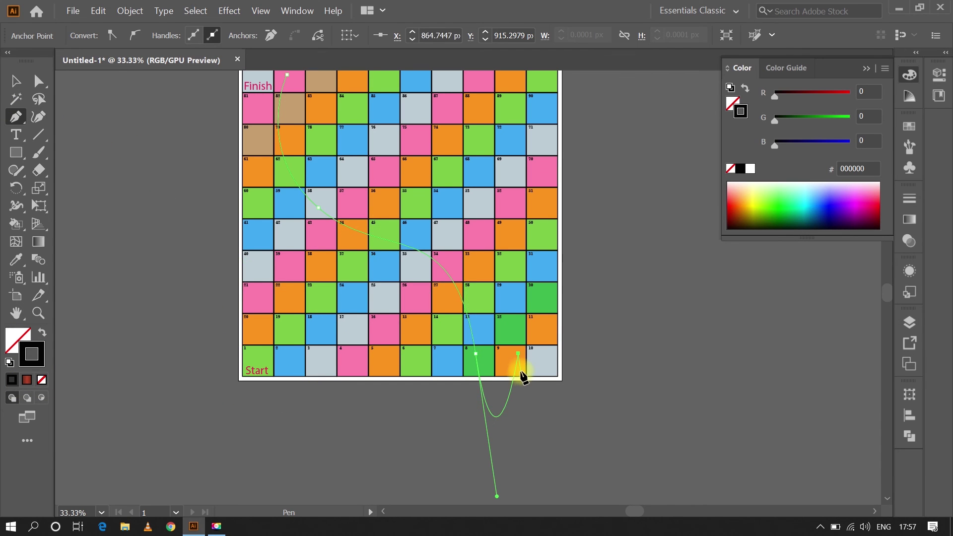
key(ctrl+z)
scroll(308, 251, up, 3)
Draw curved snake paths from square 74 to 50, from 75, and from 60
click(402, 227)
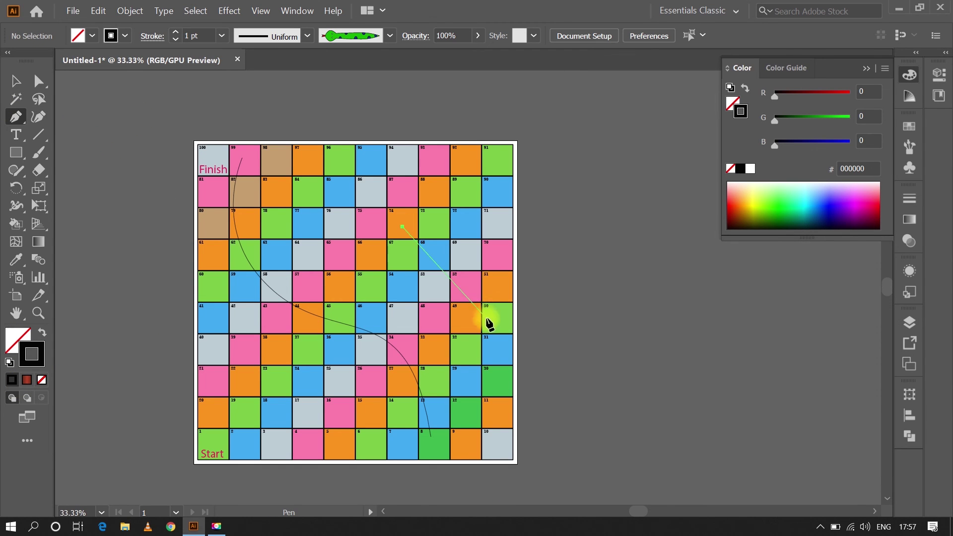
drag(488, 318, 502, 387)
key(Escape)
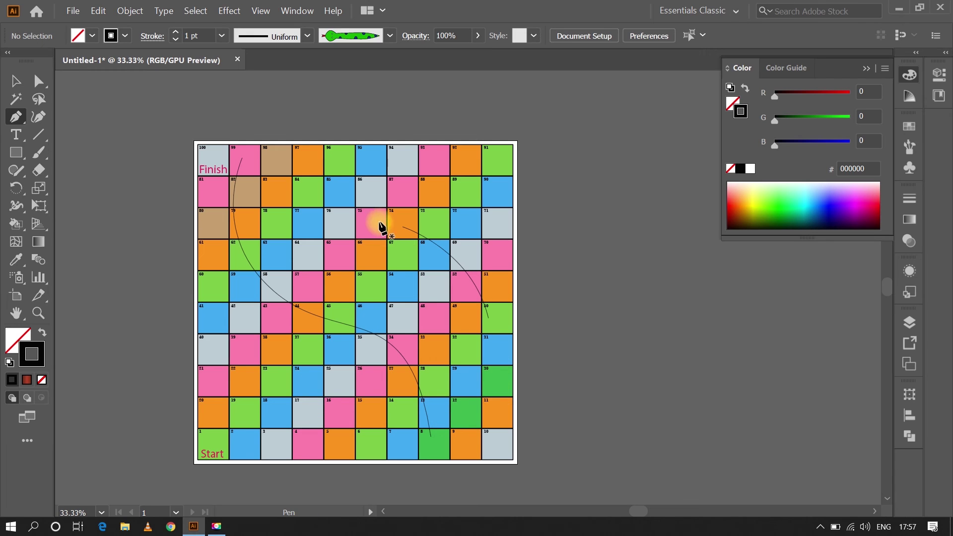
click(370, 223)
drag(310, 413, 228, 472)
key(Escape)
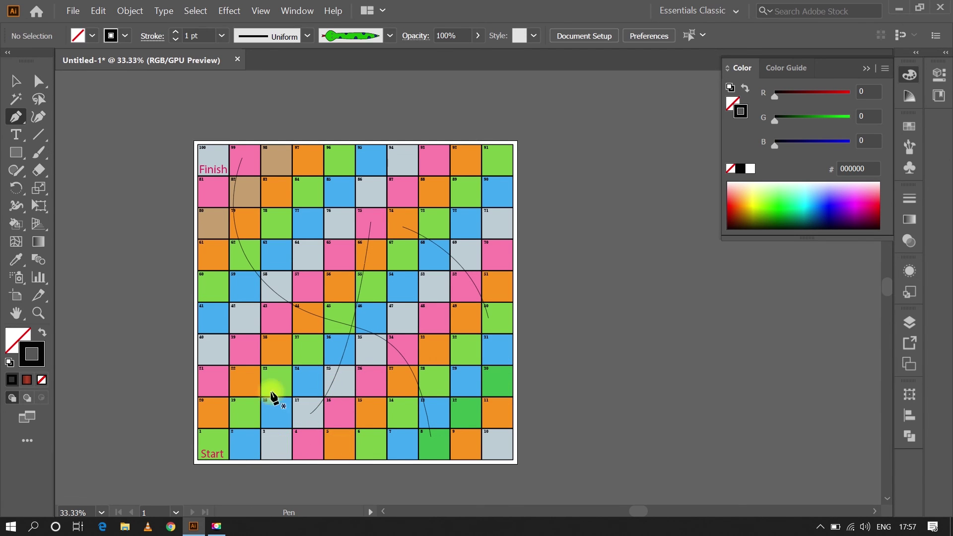
drag(213, 283, 298, 341)
click(311, 383)
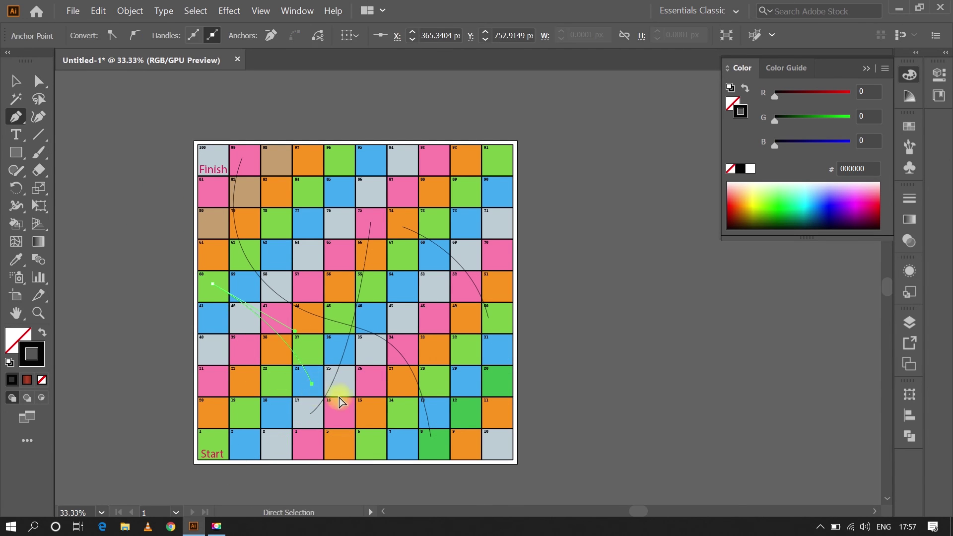
key(Escape)
Draw the last curved snake from square 96 down to square 30
click(342, 159)
click(493, 380)
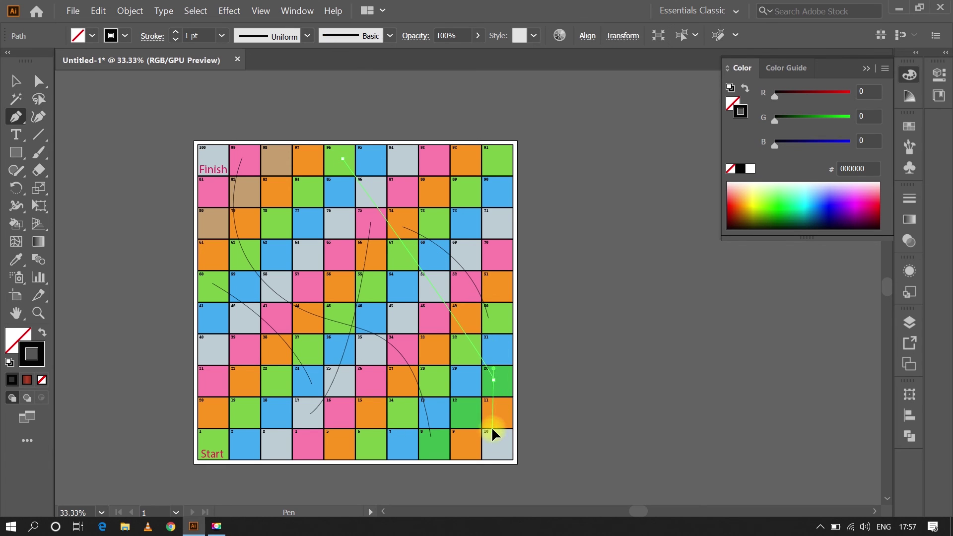
key(ctrl+z)
drag(497, 382, 520, 460)
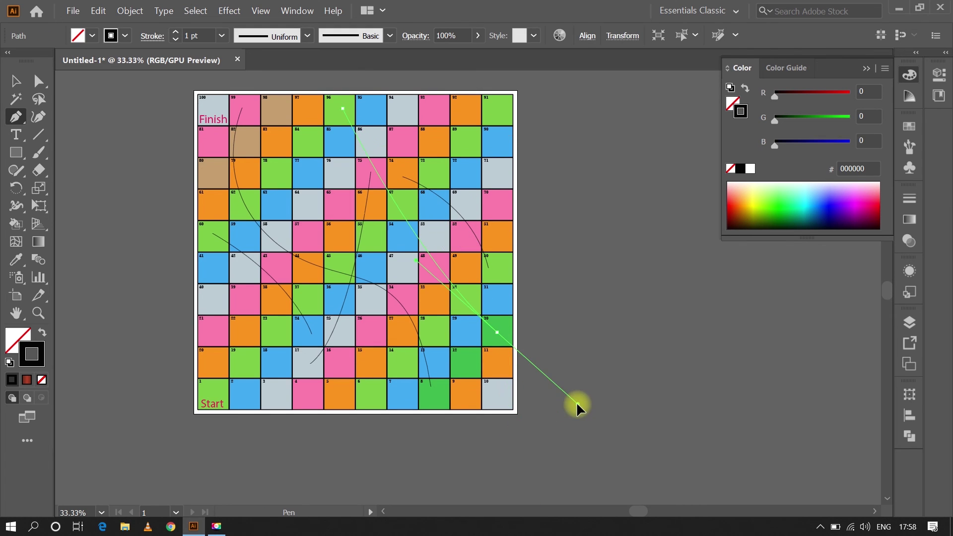
key(Escape)
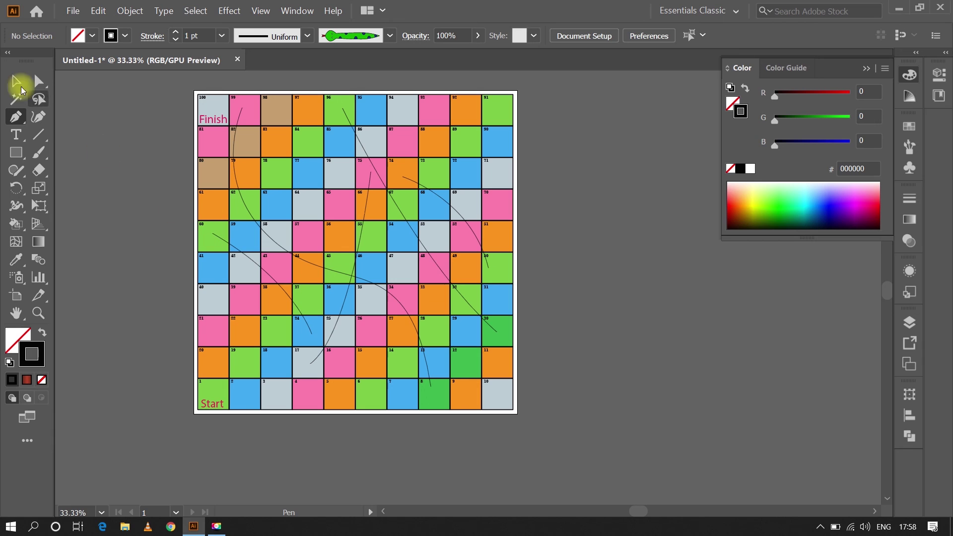
Create a new layer named Ladder
click(909, 323)
click(849, 455)
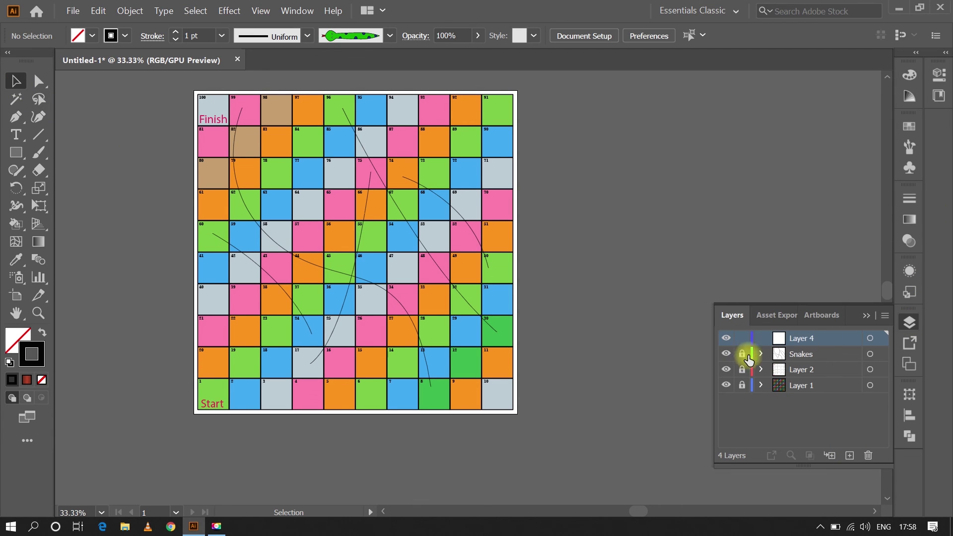
double_click(803, 337)
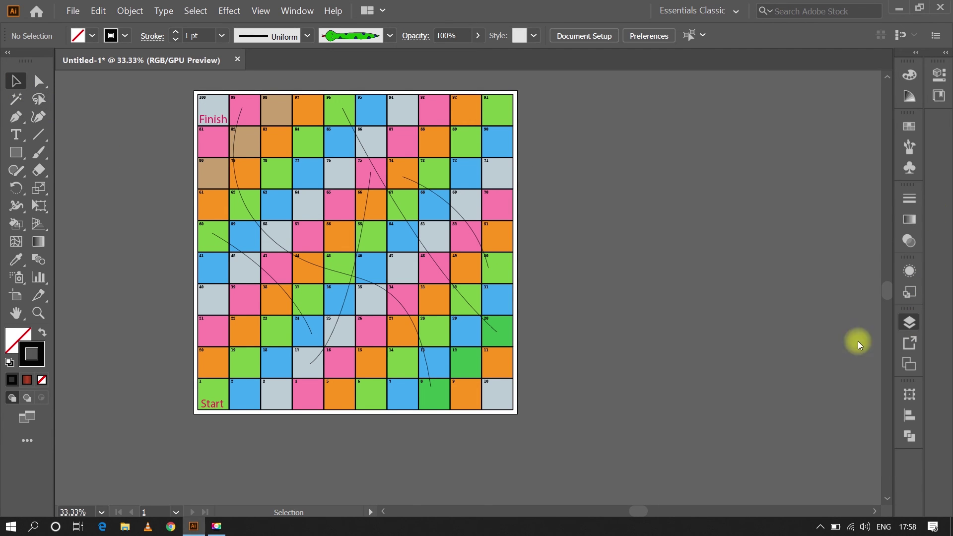
click(857, 341)
Draw straight ladder lines from square 21 to 77, 93 to 31, and 5 to 76
click(37, 136)
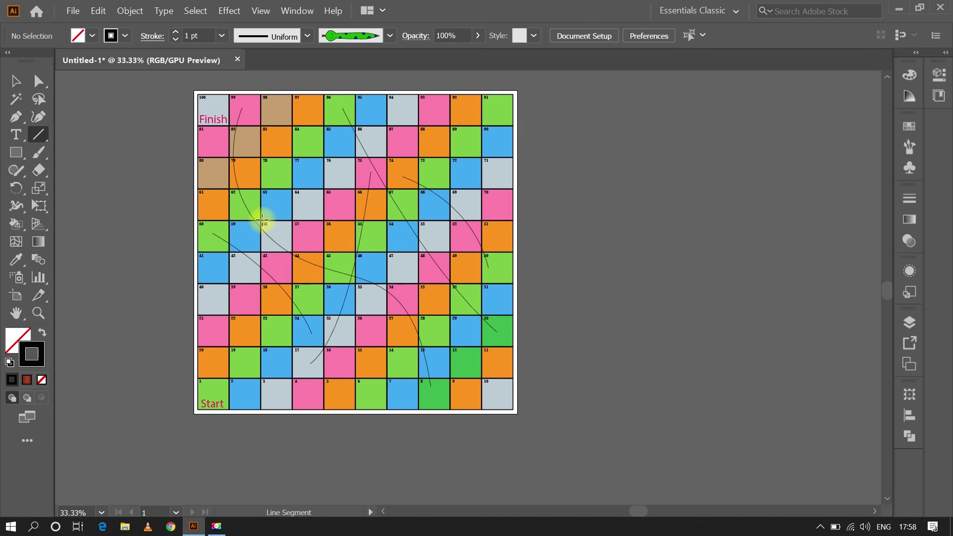
drag(307, 173, 307, 174)
drag(434, 112, 499, 297)
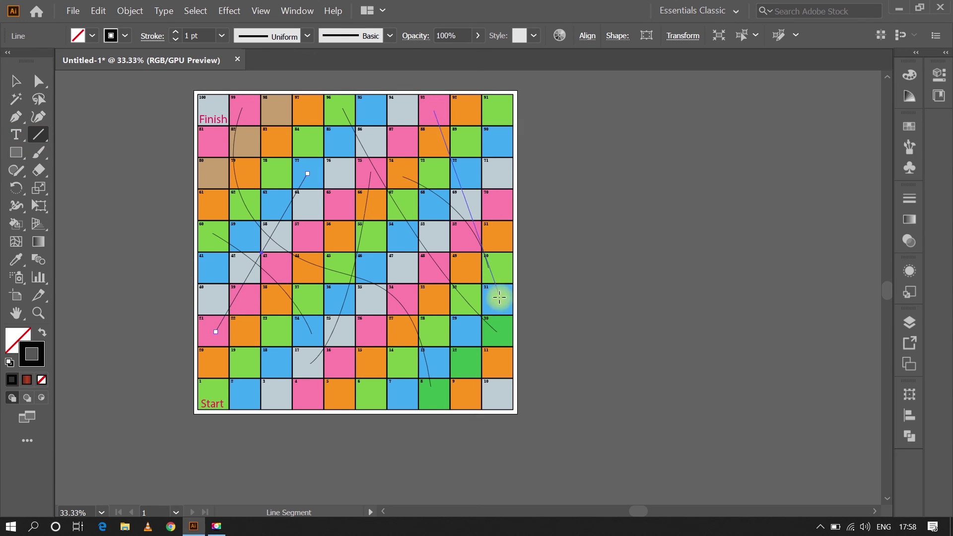
drag(337, 387, 334, 171)
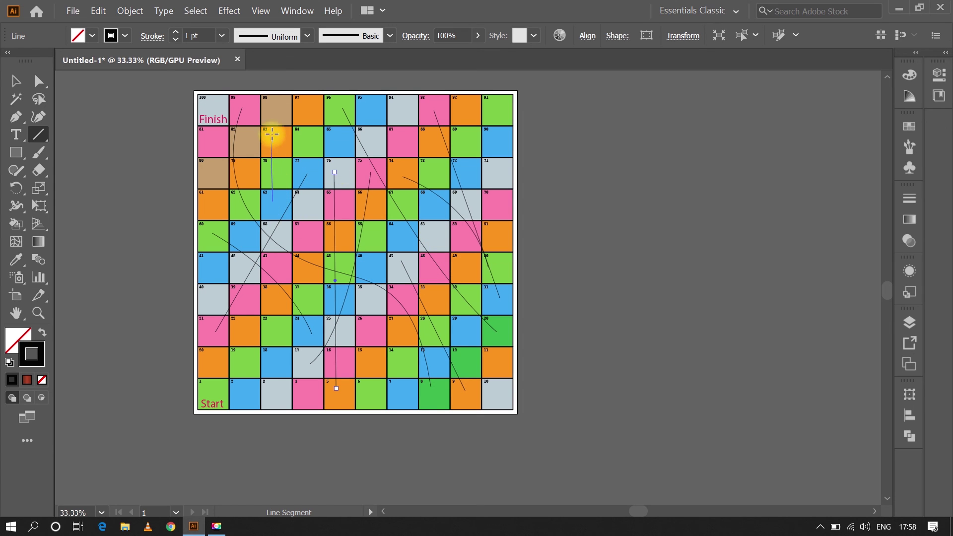
key(v)
click(206, 232)
click(909, 322)
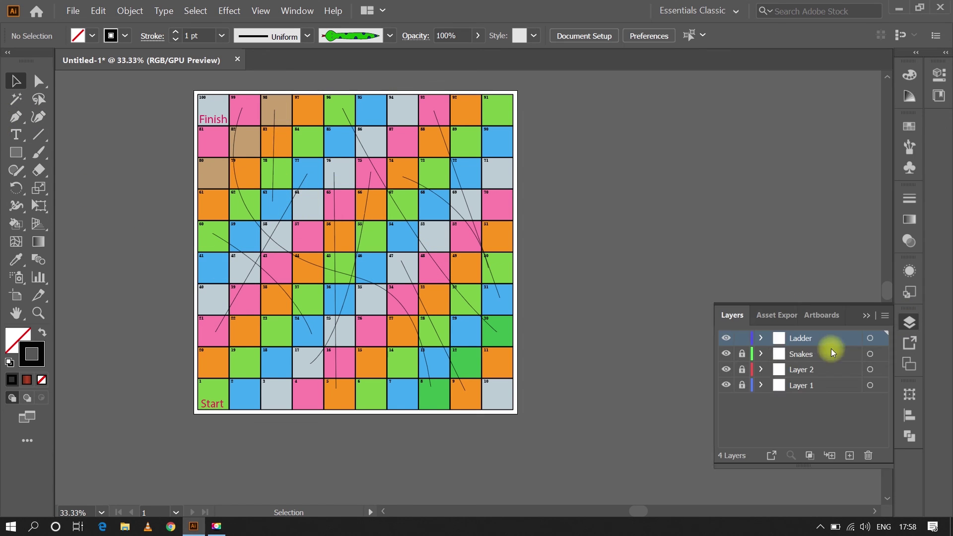
Select all Snakes-layer paths and give them a blue stroke
click(870, 353)
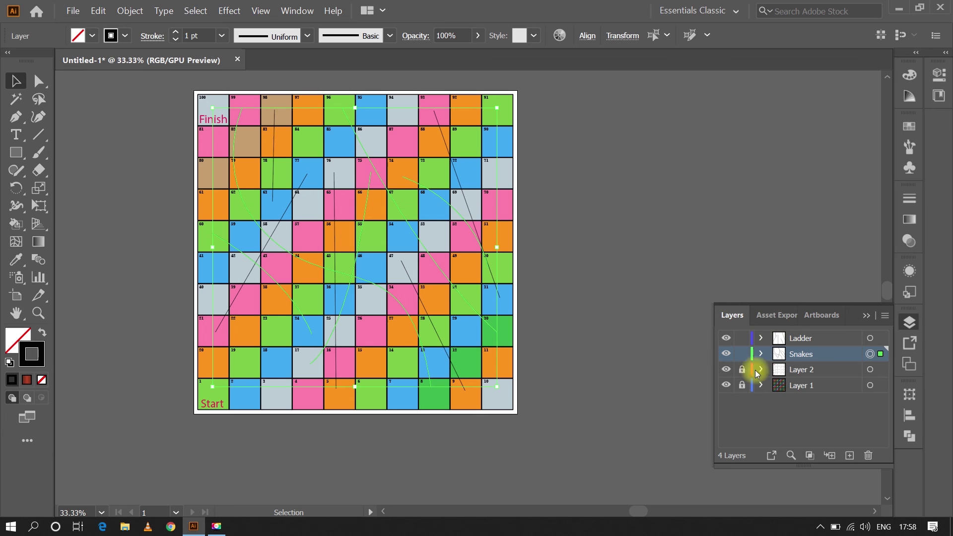
click(760, 353)
double_click(31, 354)
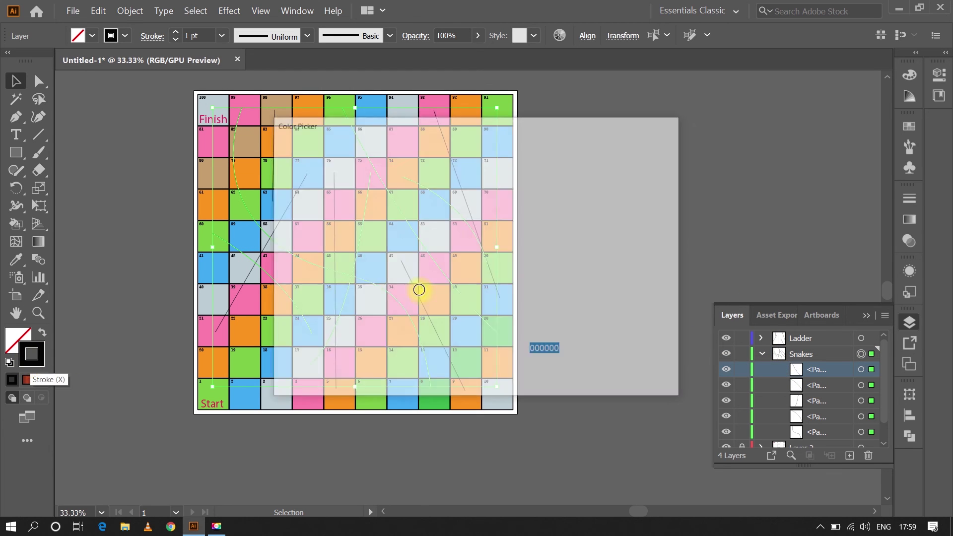
key(Return)
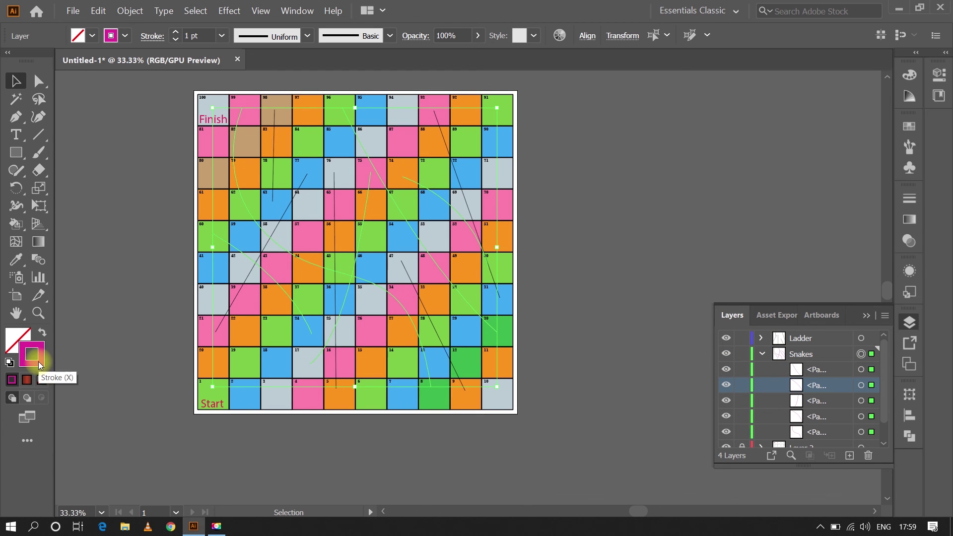
double_click(31, 353)
click(493, 238)
click(632, 168)
click(587, 259)
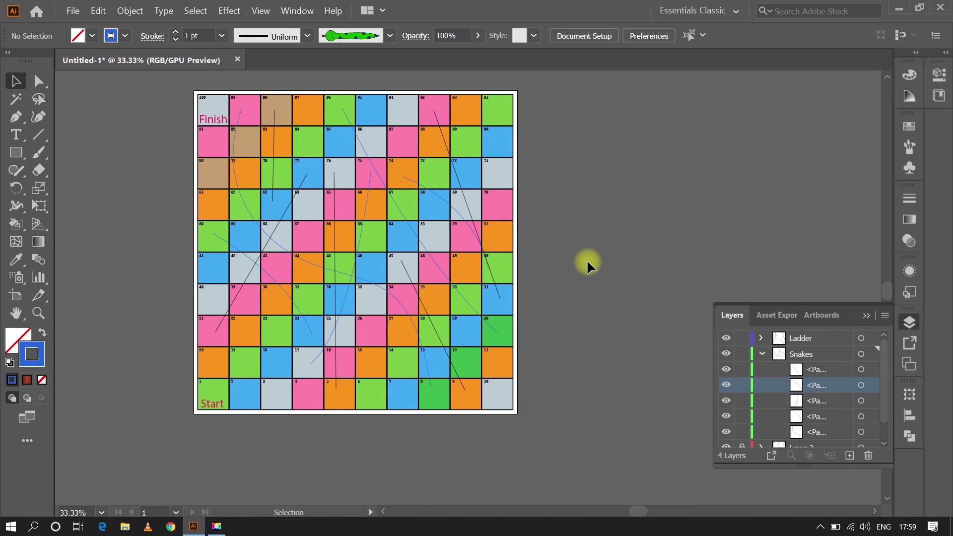
Give the first snake path the magenta stroke D61B6F
click(814, 369)
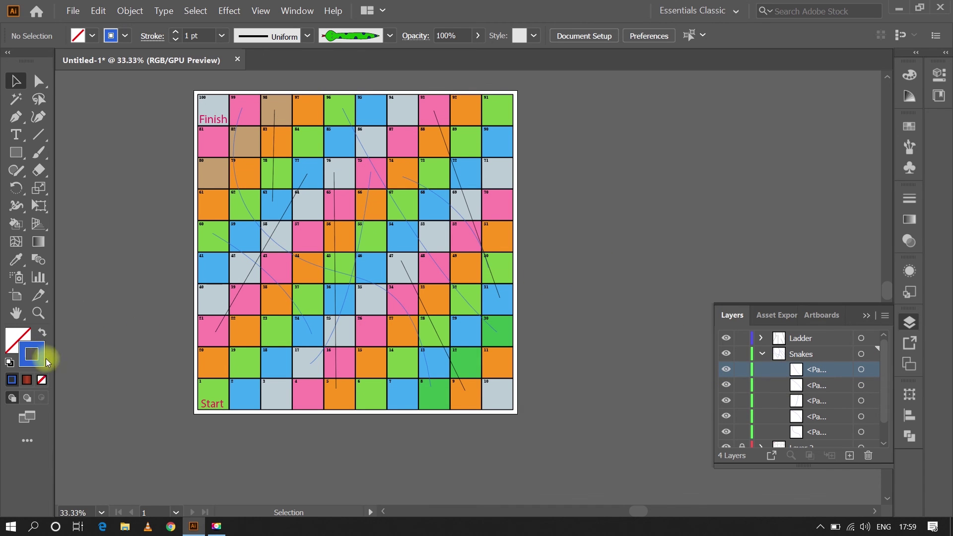
double_click(31, 354)
text(D61B6F)
key(Return)
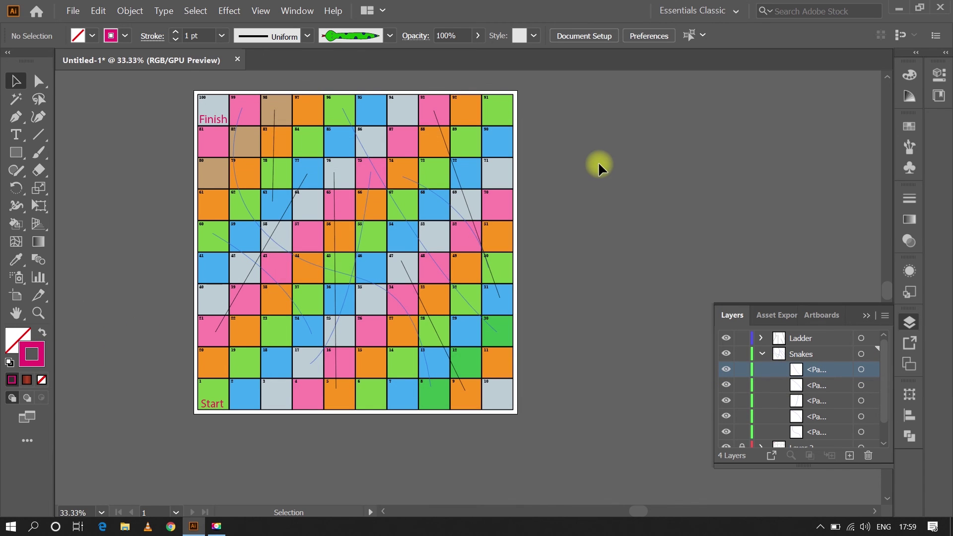
click(861, 369)
double_click(31, 353)
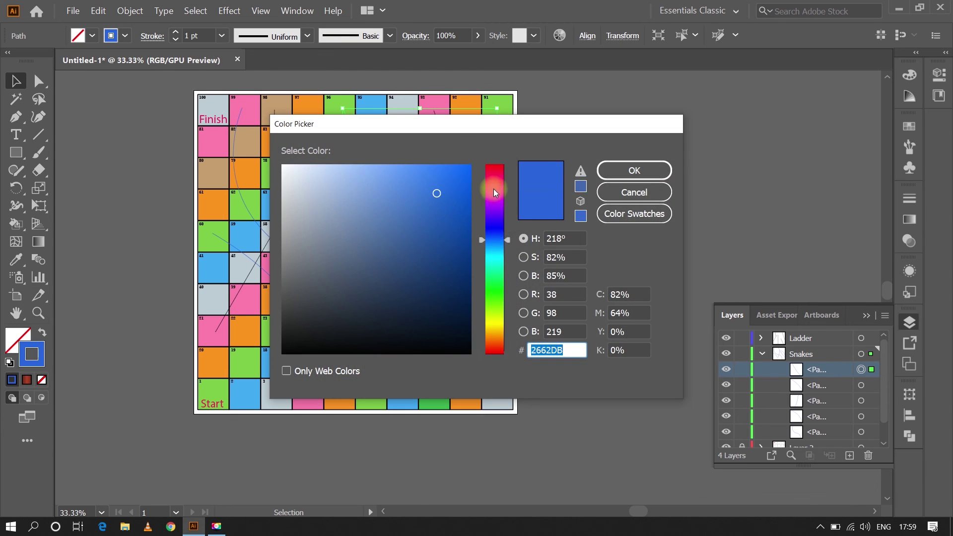
click(610, 164)
Stroke the second snake path magenta and the third teal
click(861, 385)
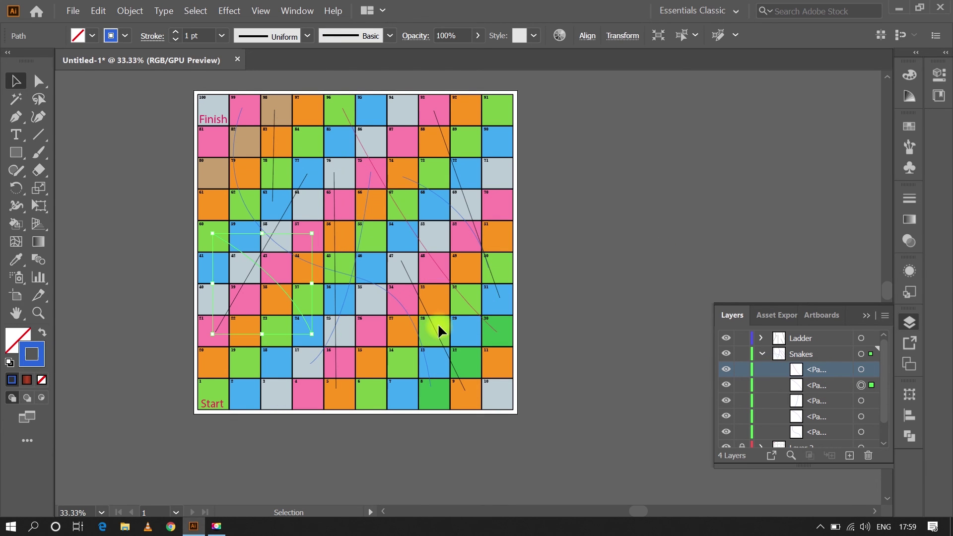
double_click(43, 349)
click(499, 192)
click(633, 168)
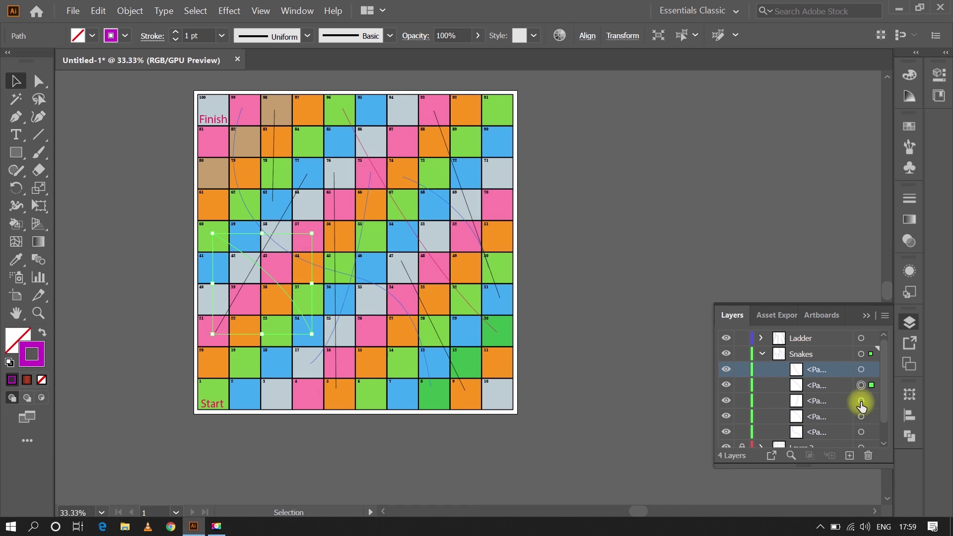
click(861, 401)
double_click(33, 353)
click(496, 227)
click(495, 261)
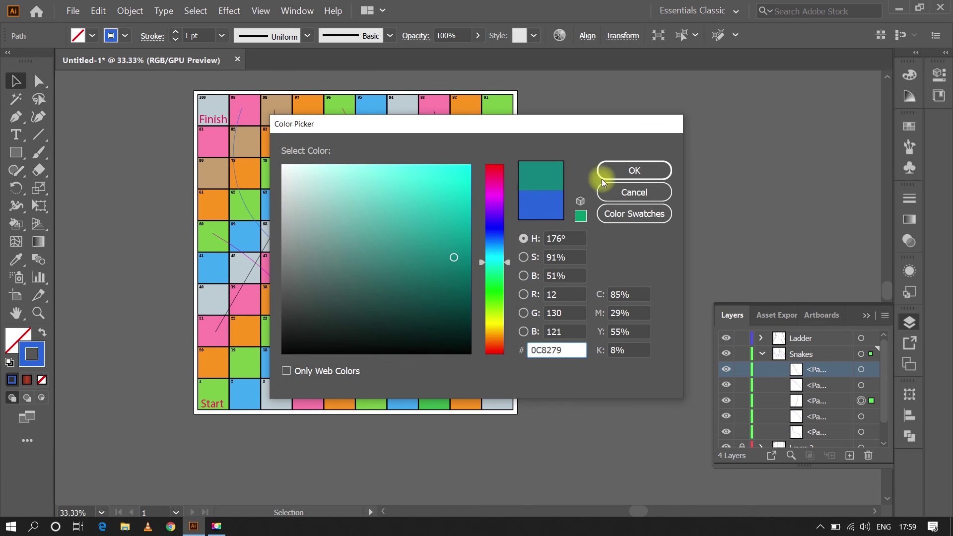
click(602, 176)
Stroke the fourth snake path green and the fifth bright yellow
click(861, 416)
double_click(33, 353)
click(496, 293)
click(625, 169)
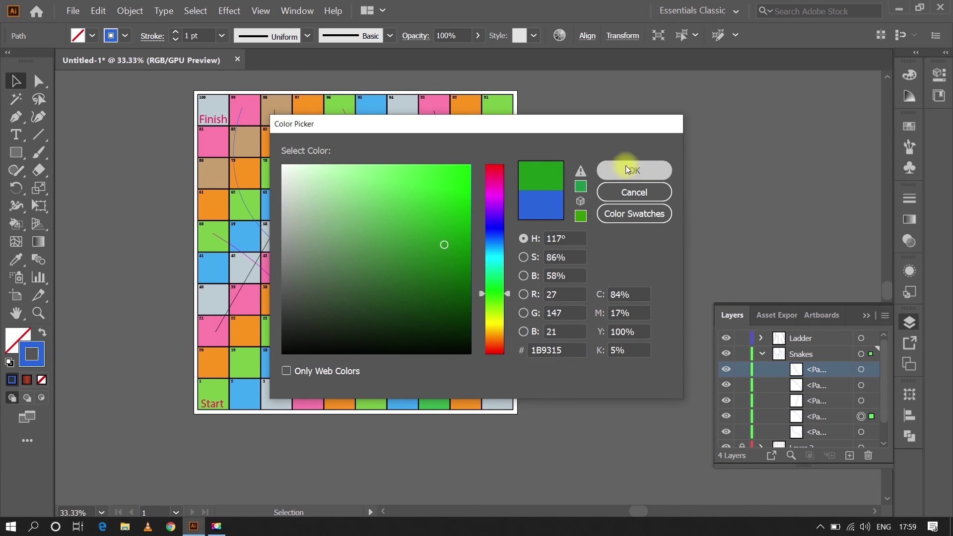
click(860, 432)
double_click(32, 353)
click(493, 346)
click(493, 327)
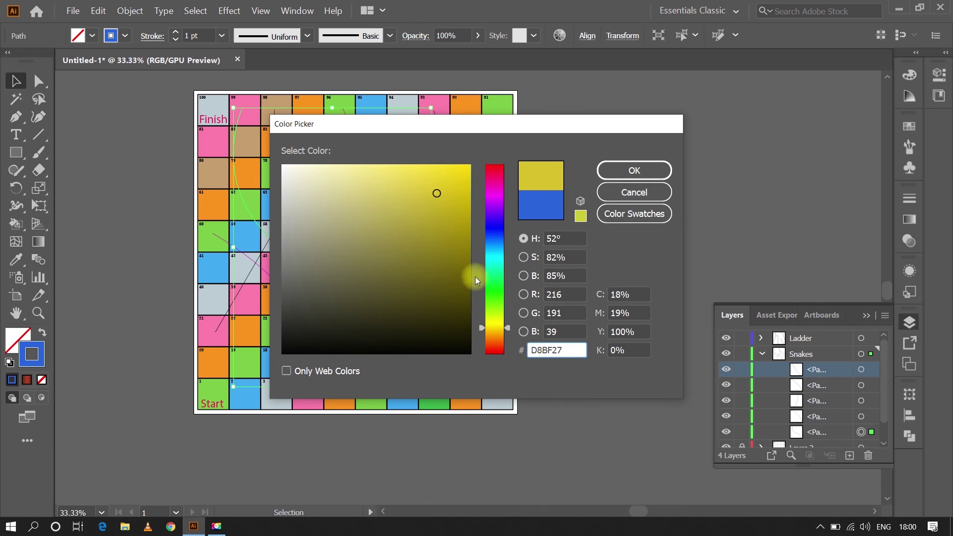
click(457, 183)
click(625, 169)
click(860, 354)
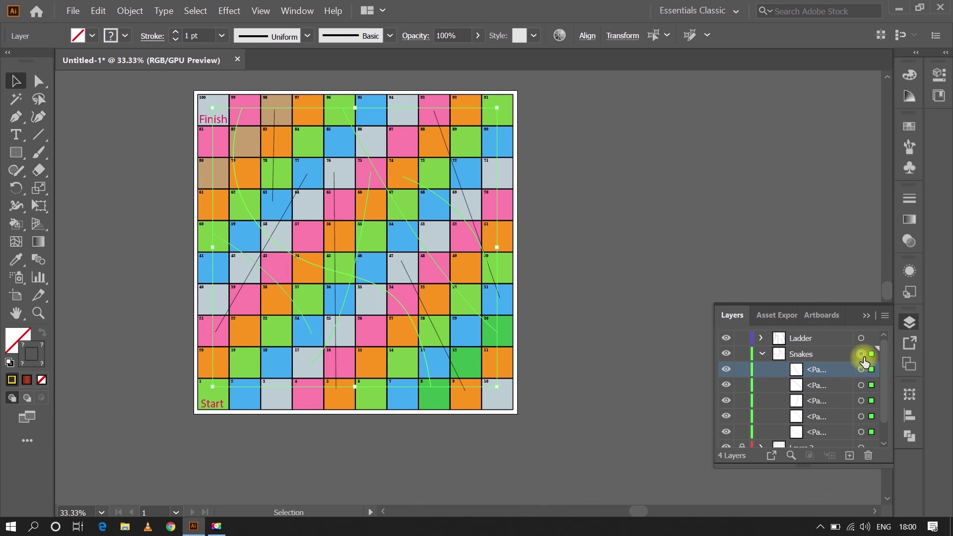
Apply the multicoloured snake brush to all the snake paths
click(909, 147)
click(794, 181)
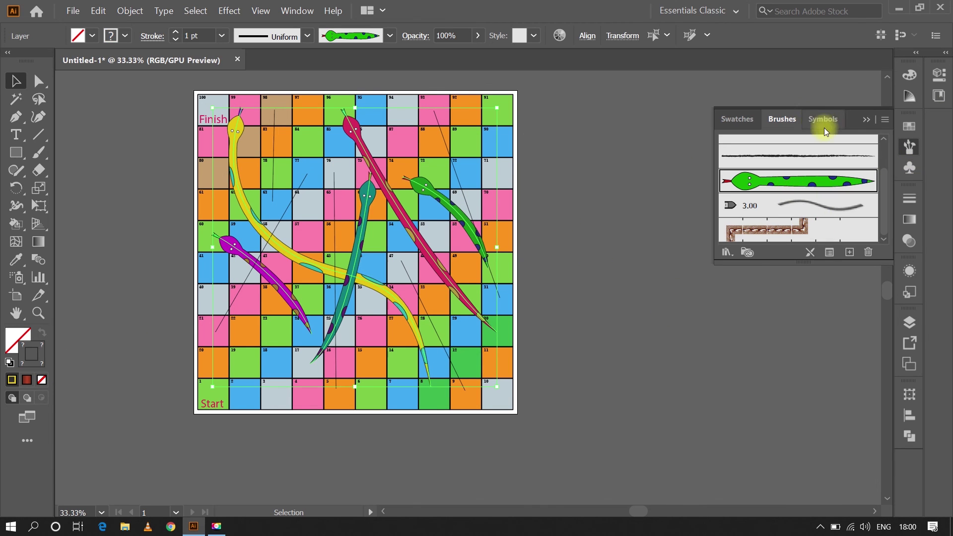
click(624, 260)
Select every line on the Ladder layer and give them the brown ladder brush from the brush library
click(909, 322)
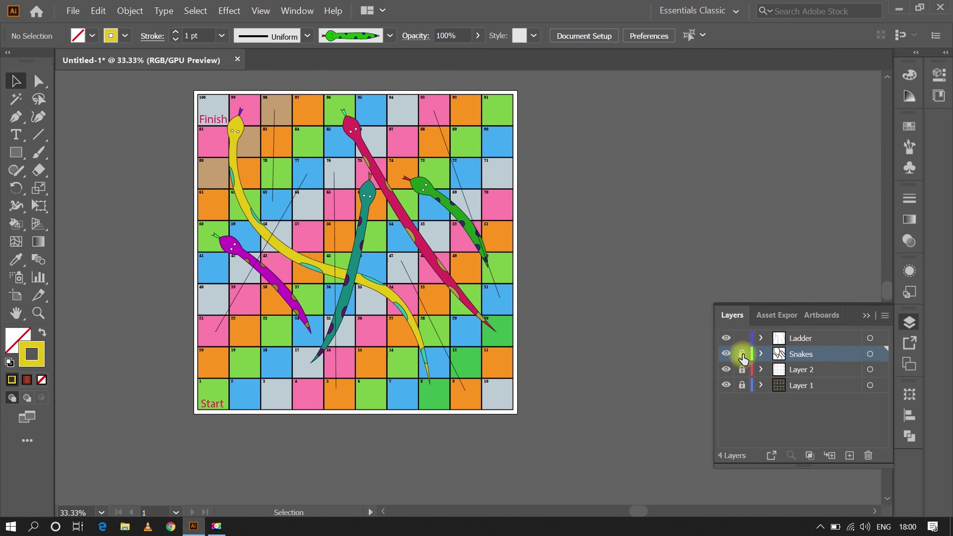
click(870, 338)
click(909, 147)
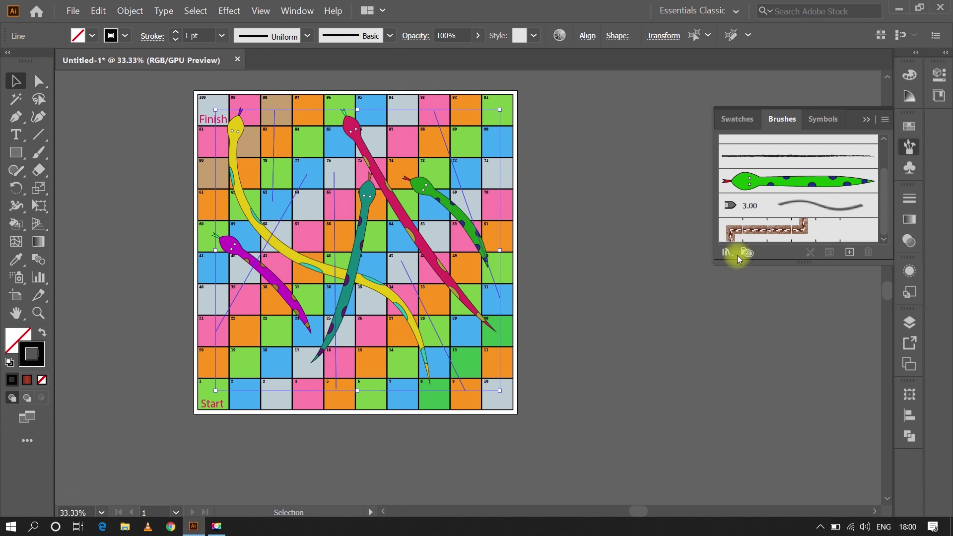
click(737, 255)
click(774, 379)
click(527, 318)
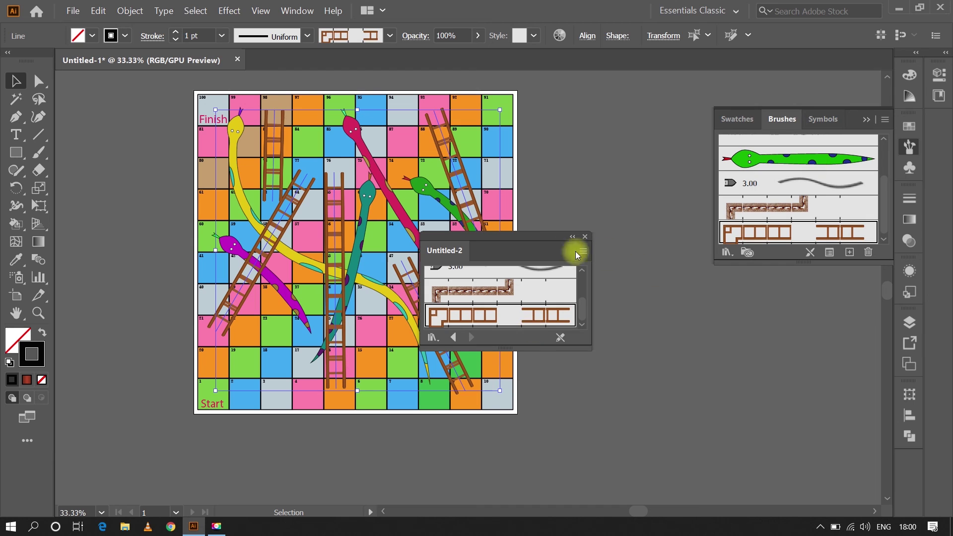
click(584, 236)
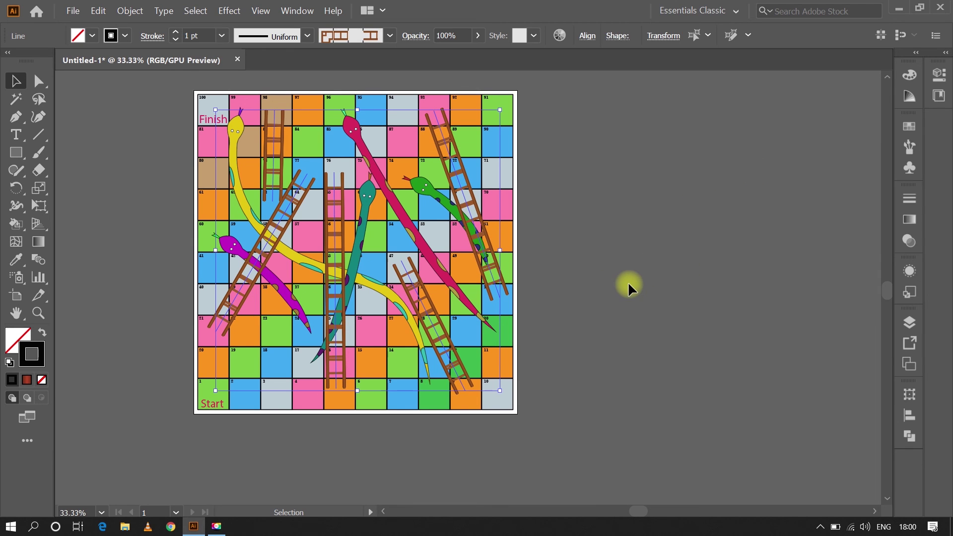